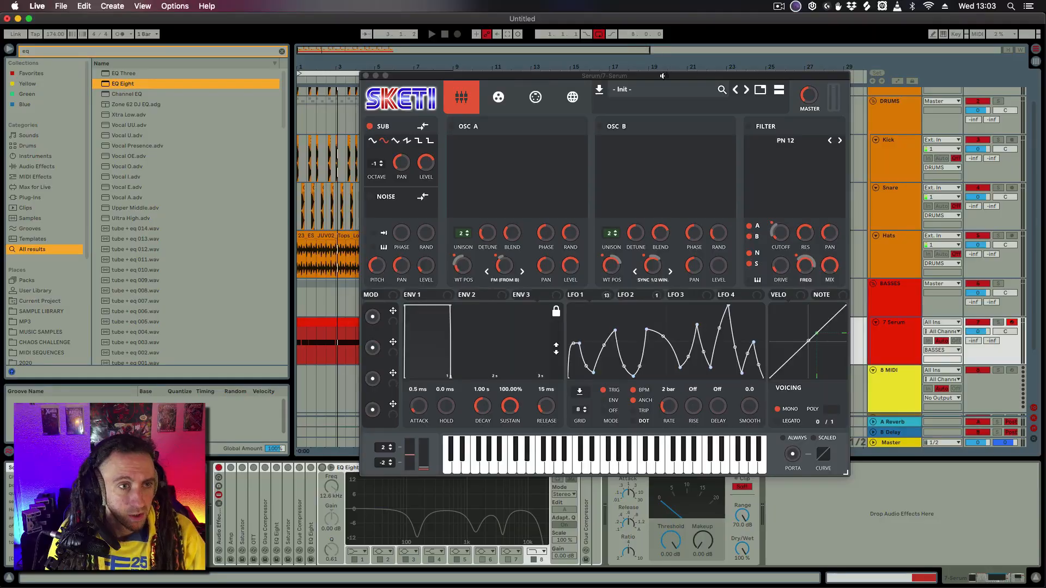
{"action": "left_click_drag", "start_coordinate": [664, 78], "coordinate": [623, 62]}
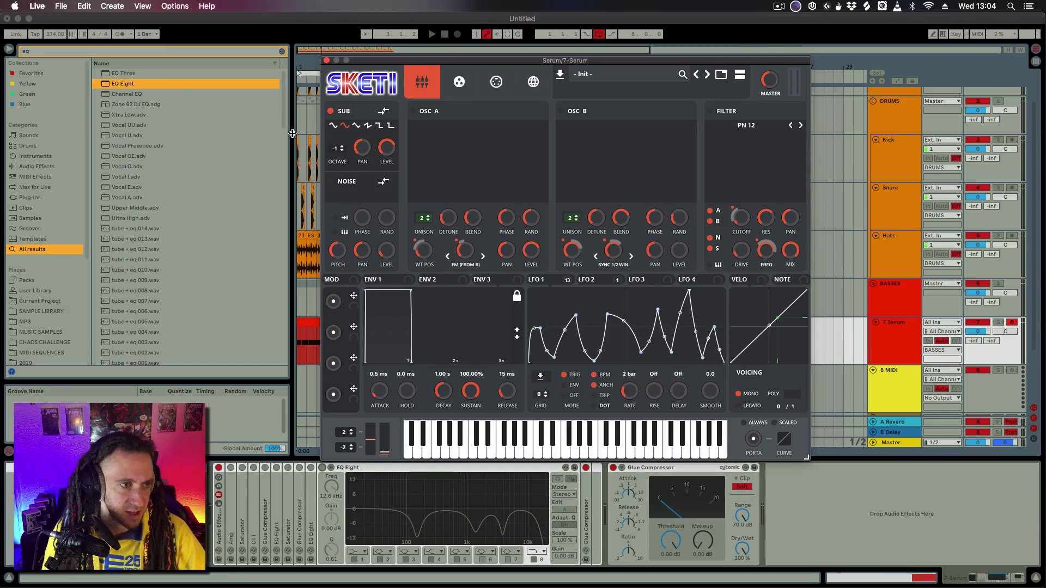
{"action": "left_click_drag", "start_coordinate": [401, 61], "coordinate": [401, 52]}
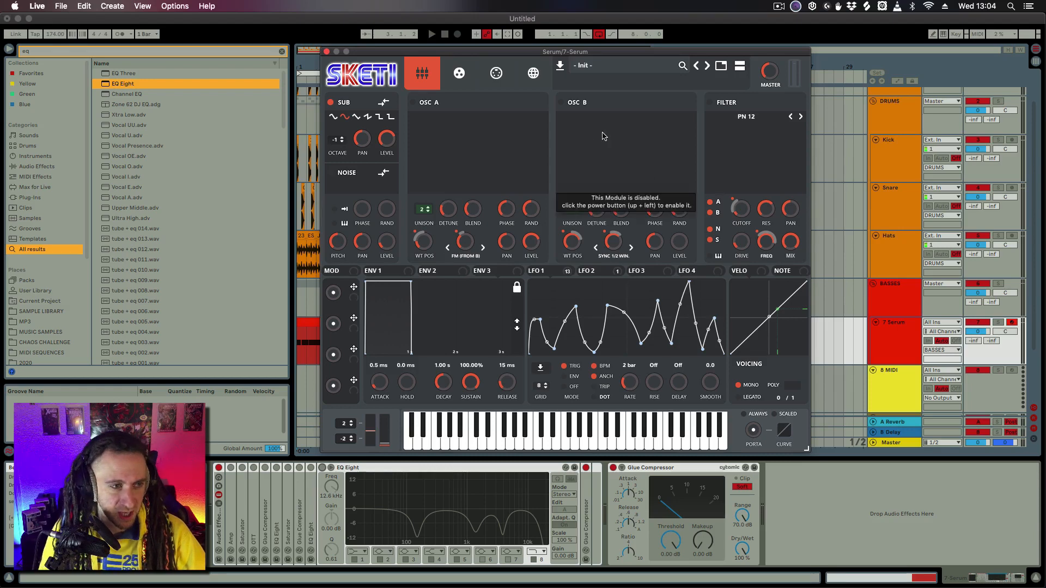
{"action": "left_click", "coordinate": [462, 81]}
{"action": "left_click", "coordinate": [421, 76]}
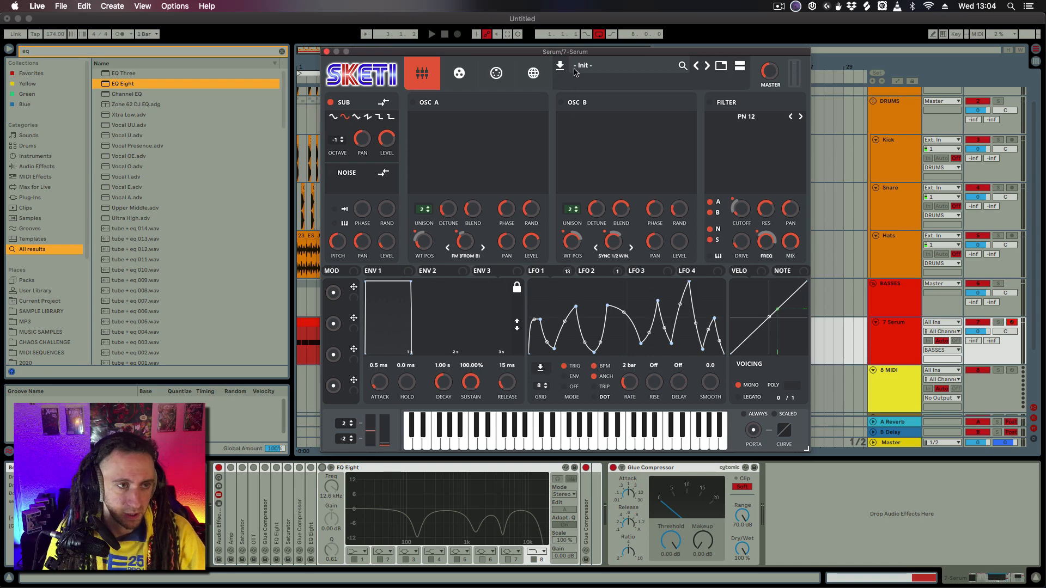
{"action": "left_click_drag", "start_coordinate": [573, 57], "coordinate": [593, 63]}
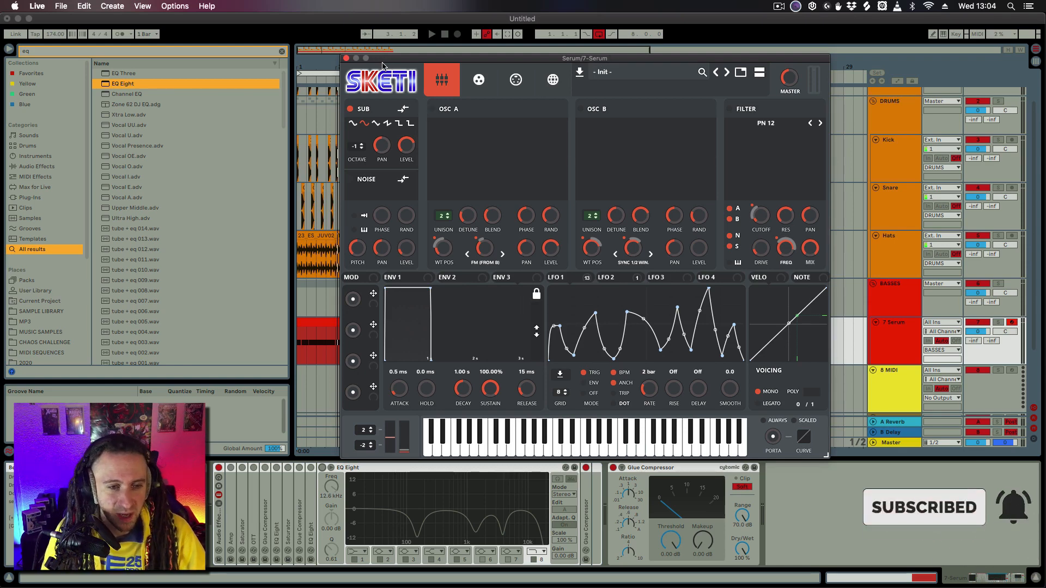
Audition the sub oscillator's sine, pulse and square waveforms, ending on the rounded shape beside the sine
{"action": "left_click", "coordinate": [352, 125]}
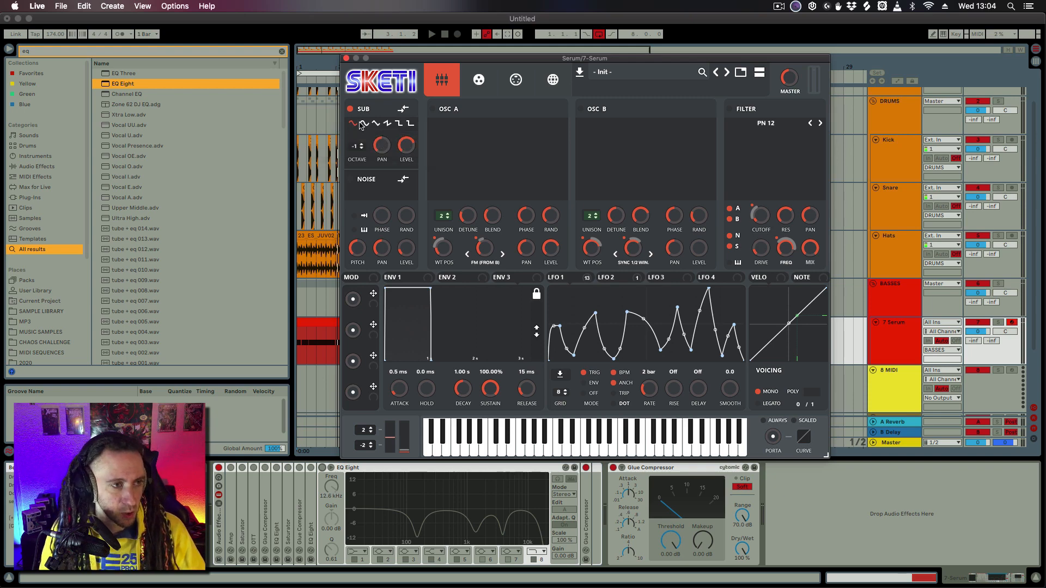
{"action": "left_click", "coordinate": [410, 124]}
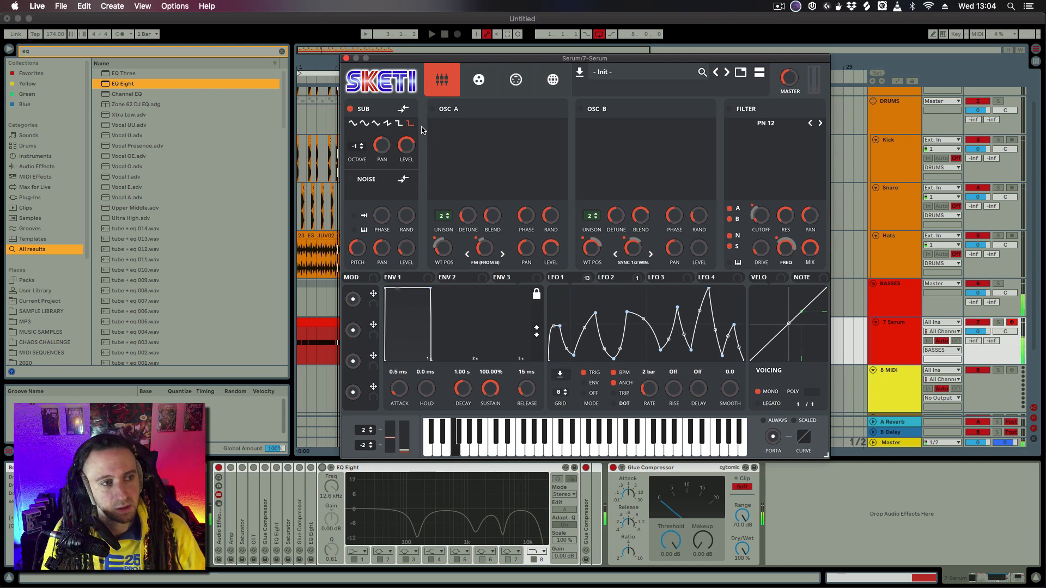
{"action": "left_click", "coordinate": [399, 124]}
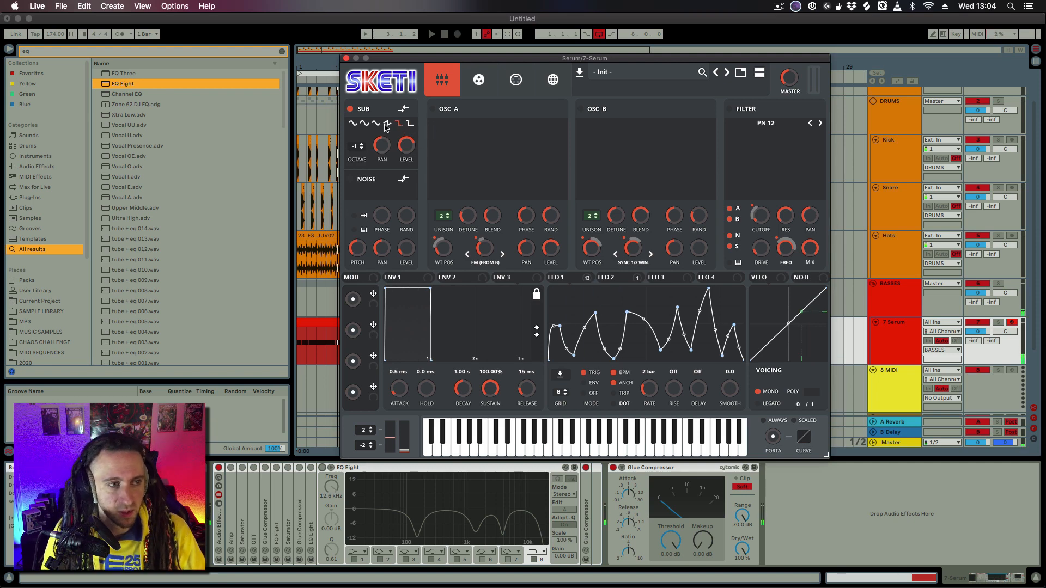
{"action": "left_click", "coordinate": [363, 124]}
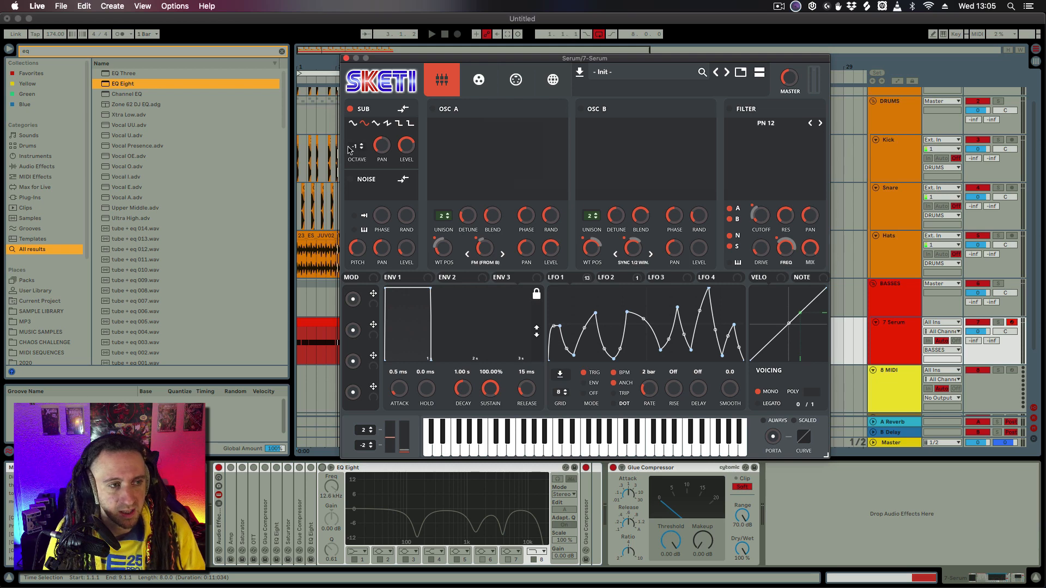
{"action": "left_click", "coordinate": [433, 108]}
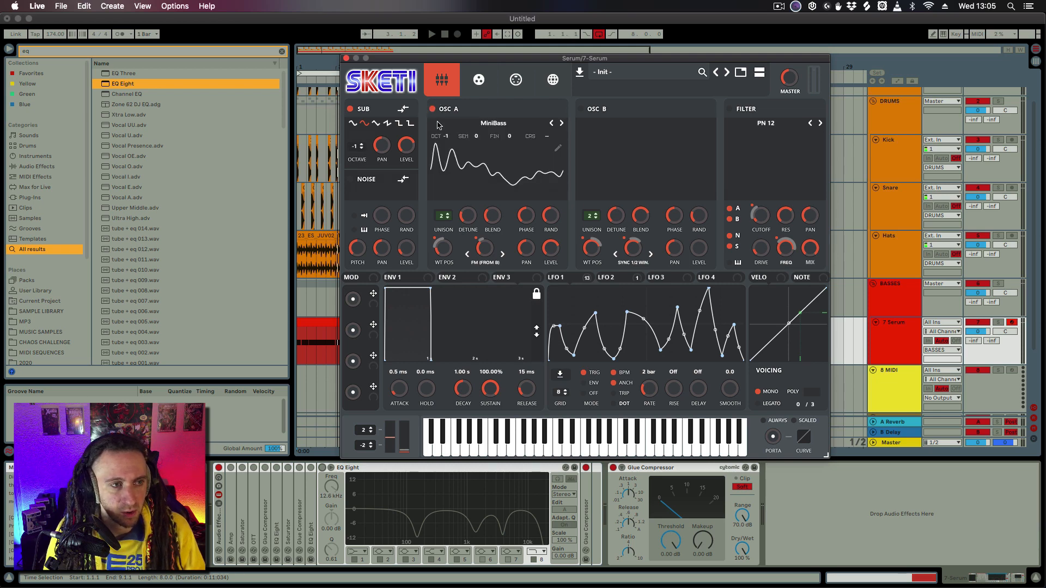
{"action": "left_click", "coordinate": [433, 109]}
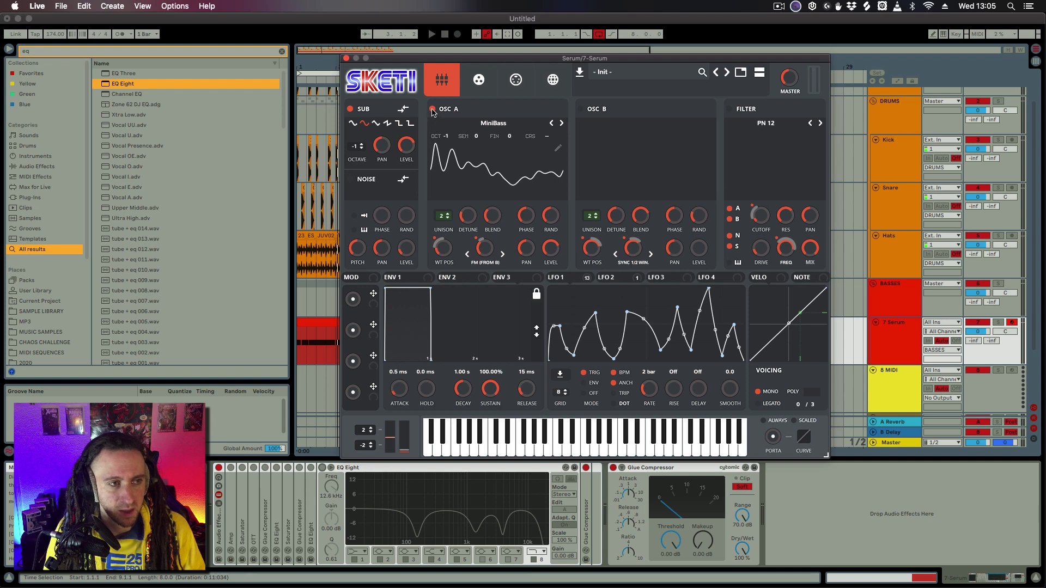
{"action": "left_click_drag", "start_coordinate": [354, 147], "coordinate": [355, 152]}
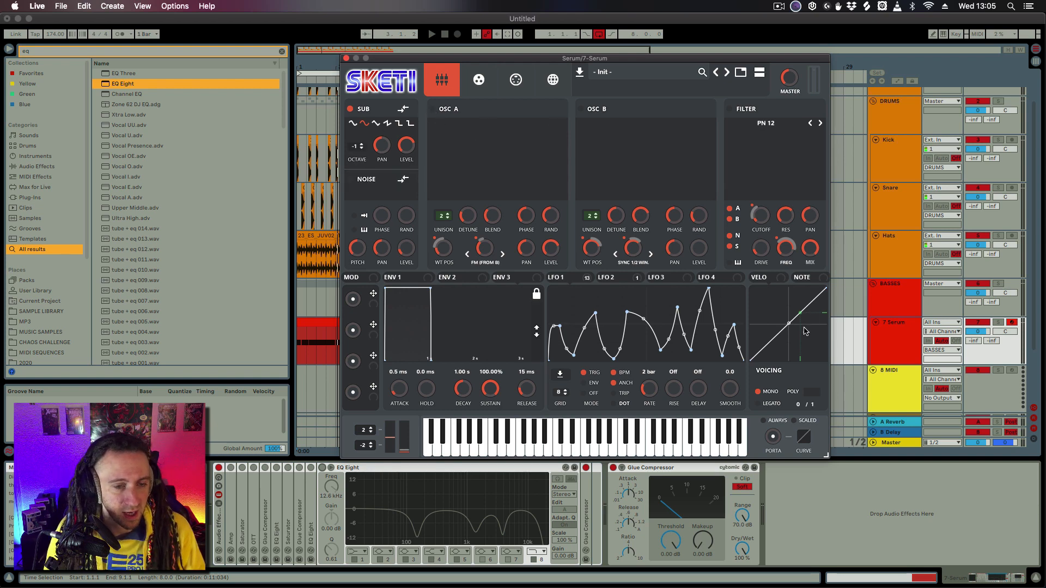
Open the red MIDI clip on the 7 Serum track for note editing, with the synth window moved off its F1 notes
{"action": "double_click", "coordinate": [321, 322]}
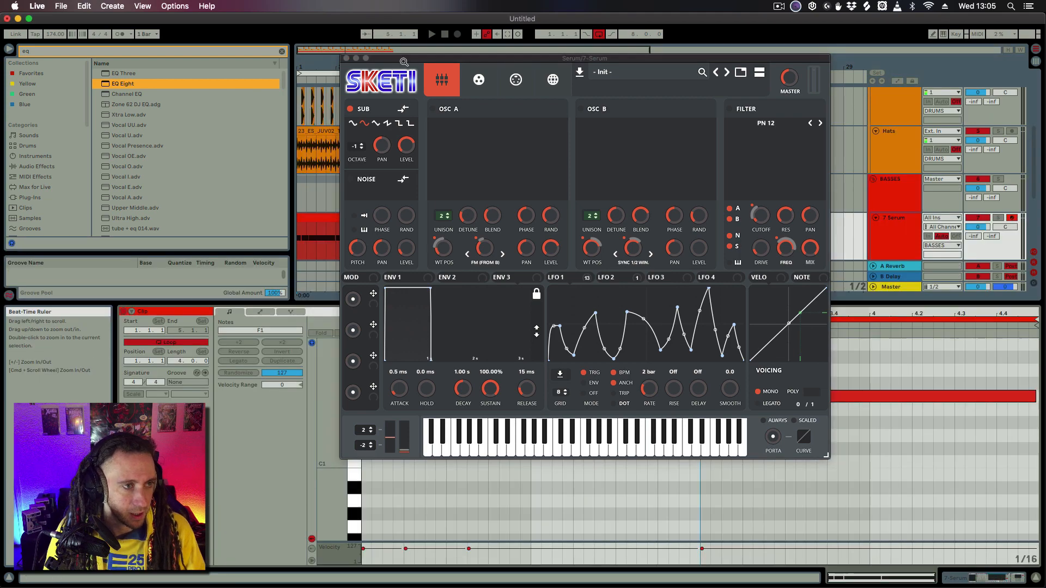
{"action": "left_click_drag", "start_coordinate": [404, 61], "coordinate": [552, 39]}
{"action": "scroll", "coordinate": [384, 467], "scroll_direction": "up", "scroll_amount": 5}
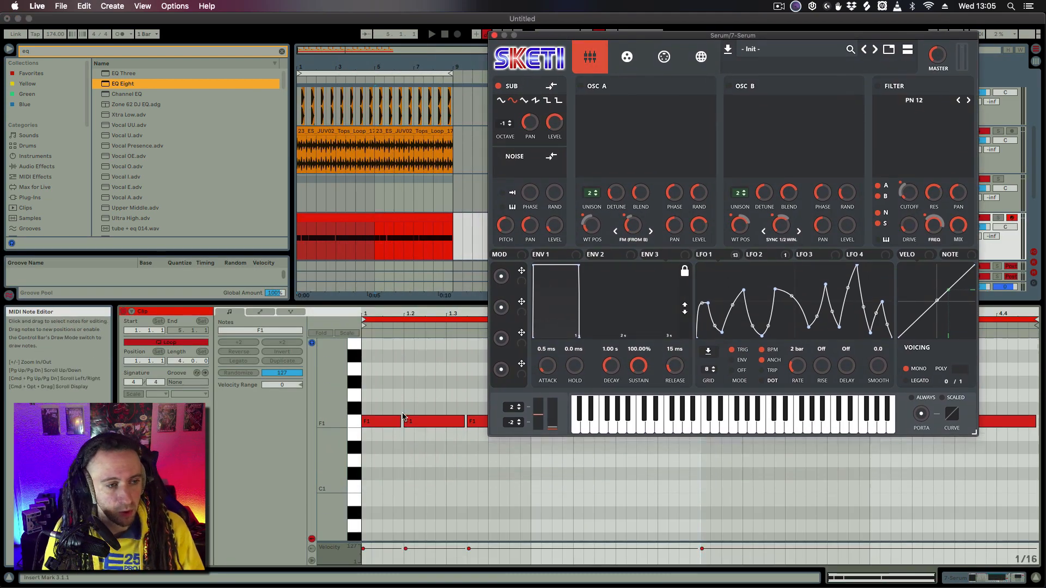
{"action": "scroll", "coordinate": [384, 466], "scroll_direction": "up", "scroll_amount": 1}
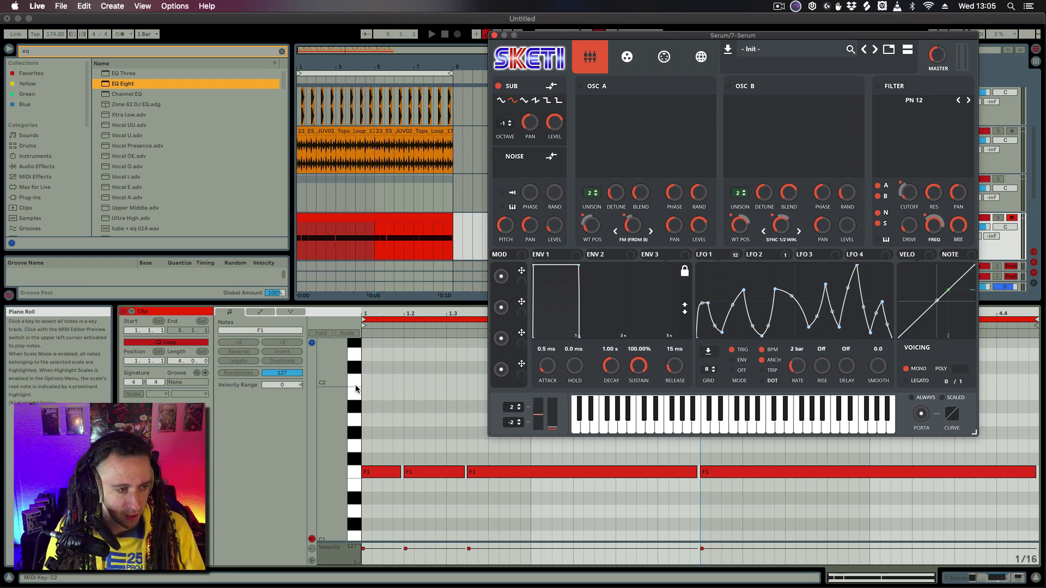
{"action": "scroll", "coordinate": [362, 482], "scroll_direction": "down", "scroll_amount": 2}
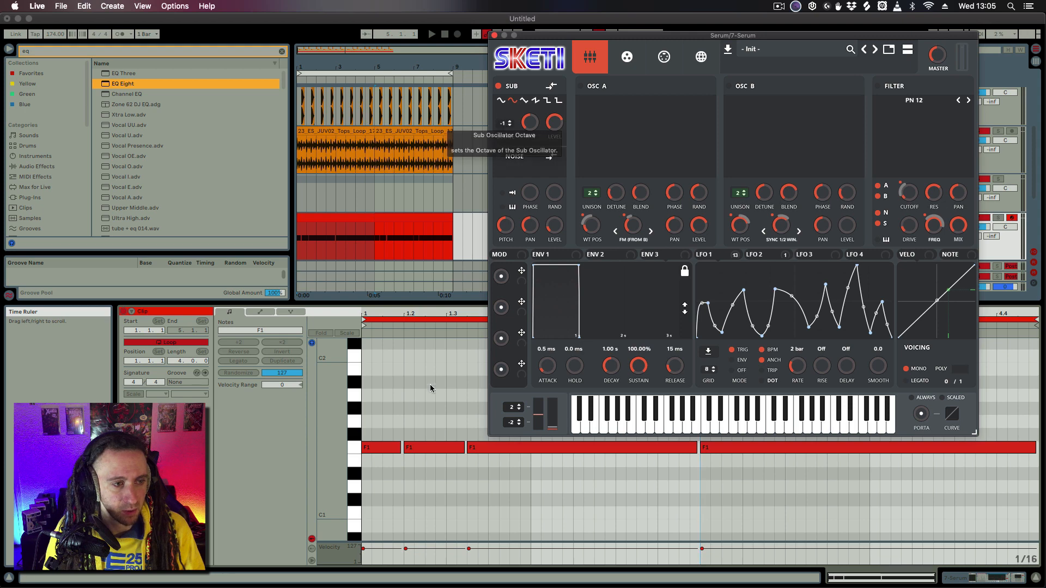
Try the clip's first note at F0 with the sub octave at 0, compare F1 and F0, and restore F1 and -1
{"action": "key", "text": "shift+Down"}
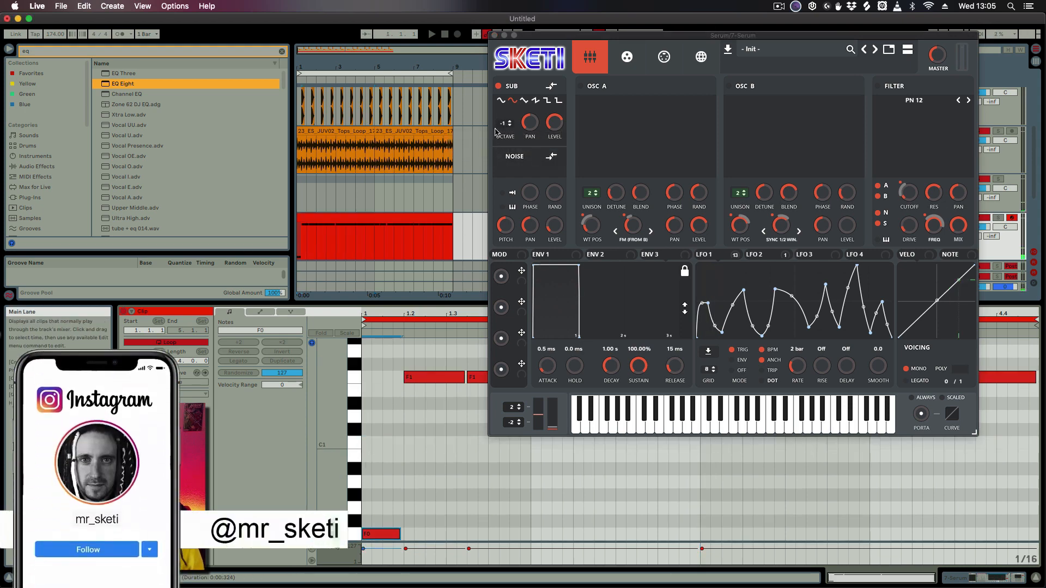
{"action": "left_click_drag", "start_coordinate": [501, 124], "coordinate": [504, 119]}
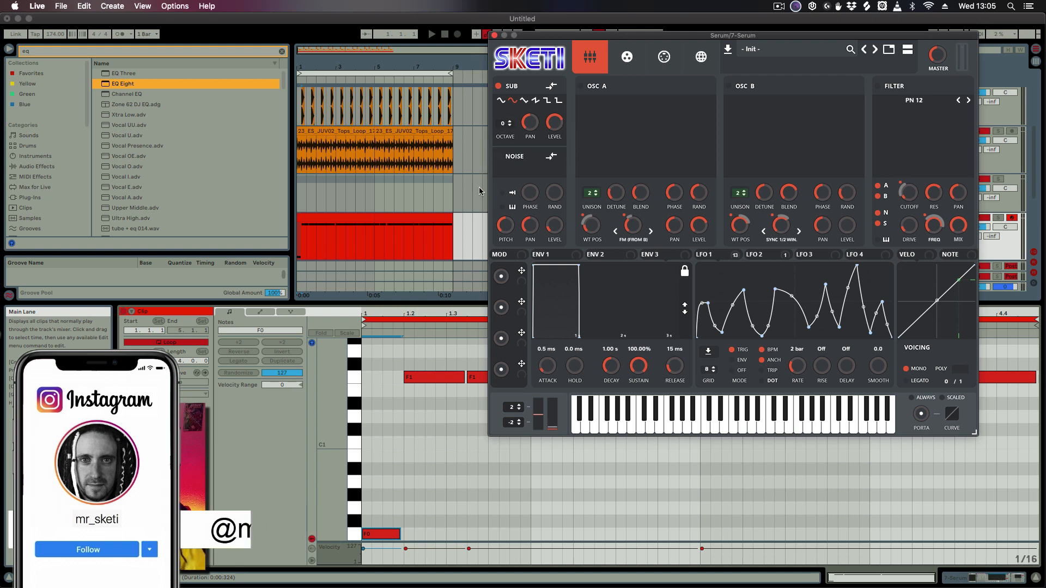
{"action": "left_click", "coordinate": [355, 379]}
{"action": "left_click", "coordinate": [355, 378]}
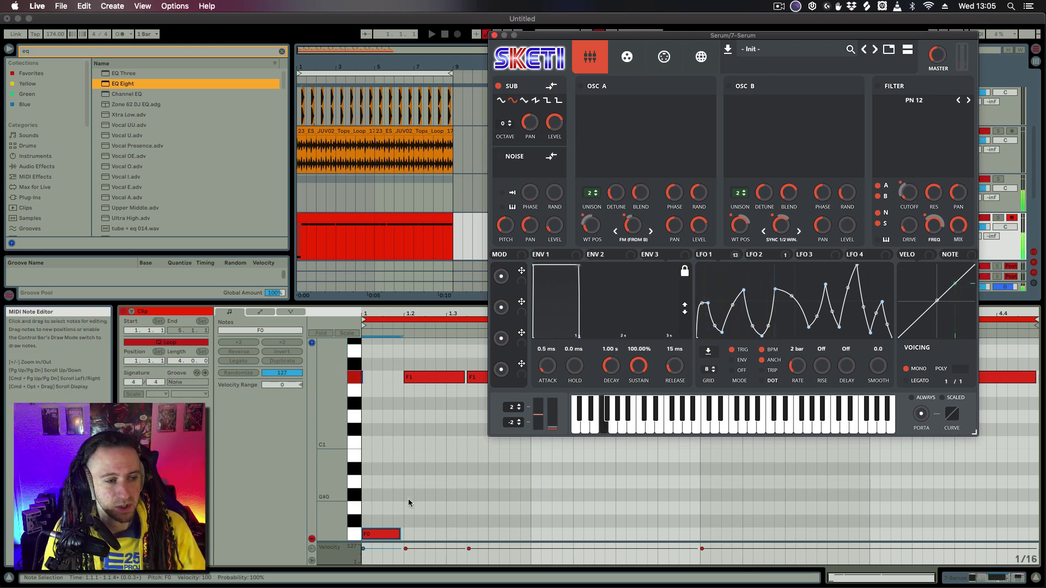
{"action": "left_click", "coordinate": [358, 537]}
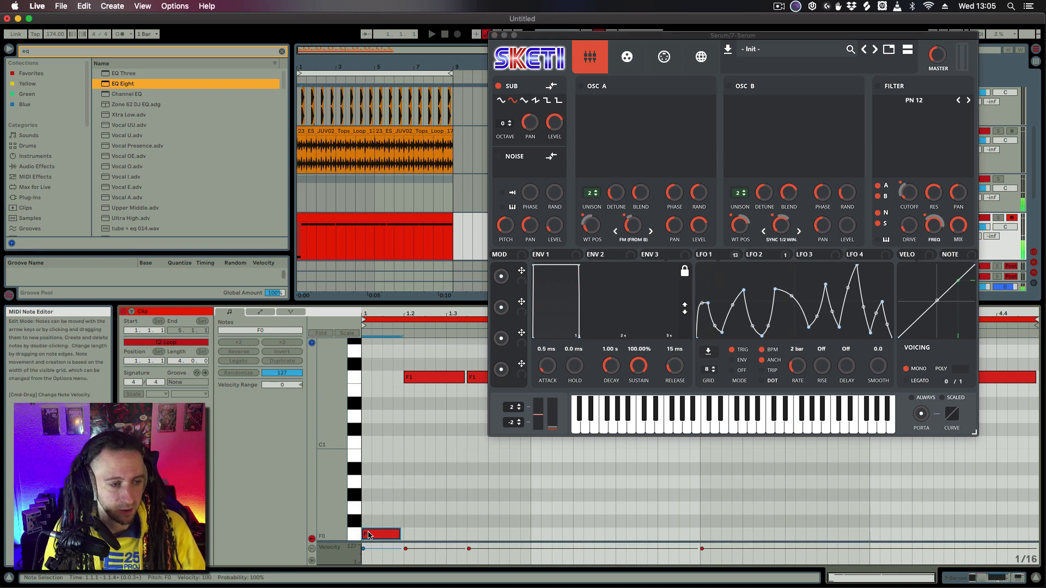
{"action": "key", "text": "shift+Up"}
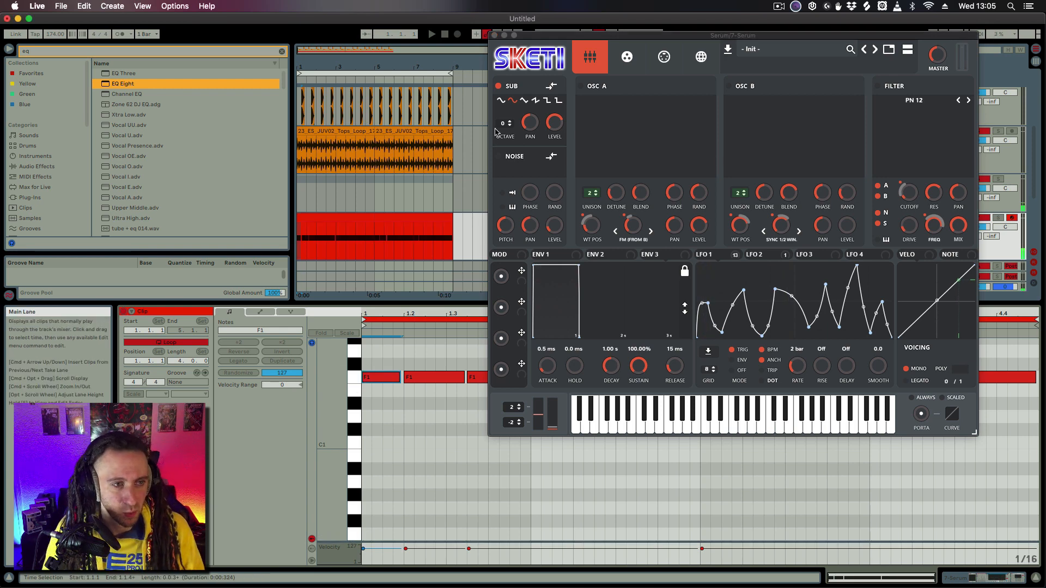
{"action": "left_click_drag", "start_coordinate": [502, 127], "coordinate": [502, 134]}
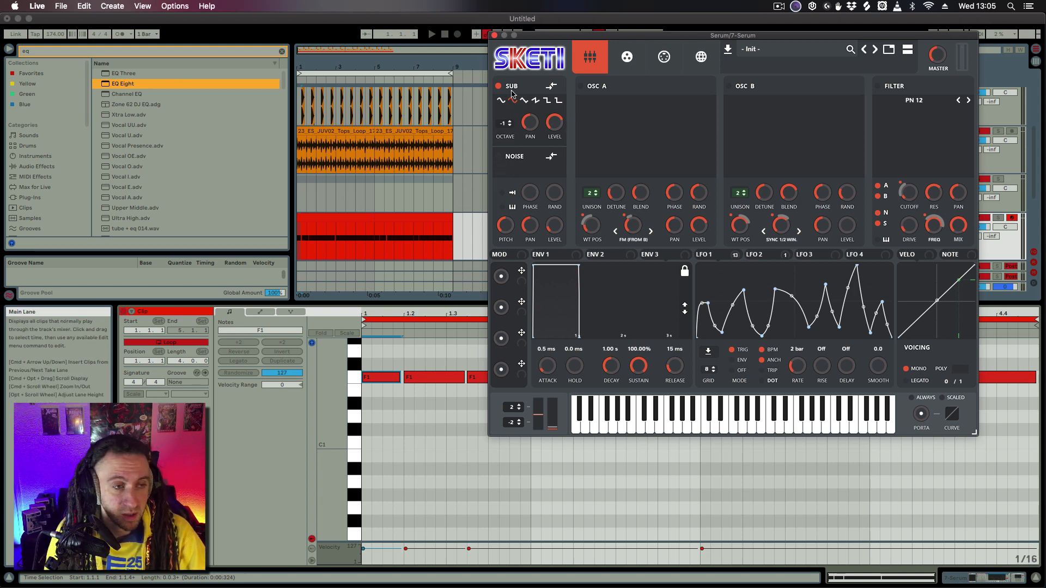
Enable the noise oscillator with the BrightWhite sample from the Analog category and lower its level
{"action": "left_click", "coordinate": [498, 157]}
{"action": "left_click", "coordinate": [526, 173]}
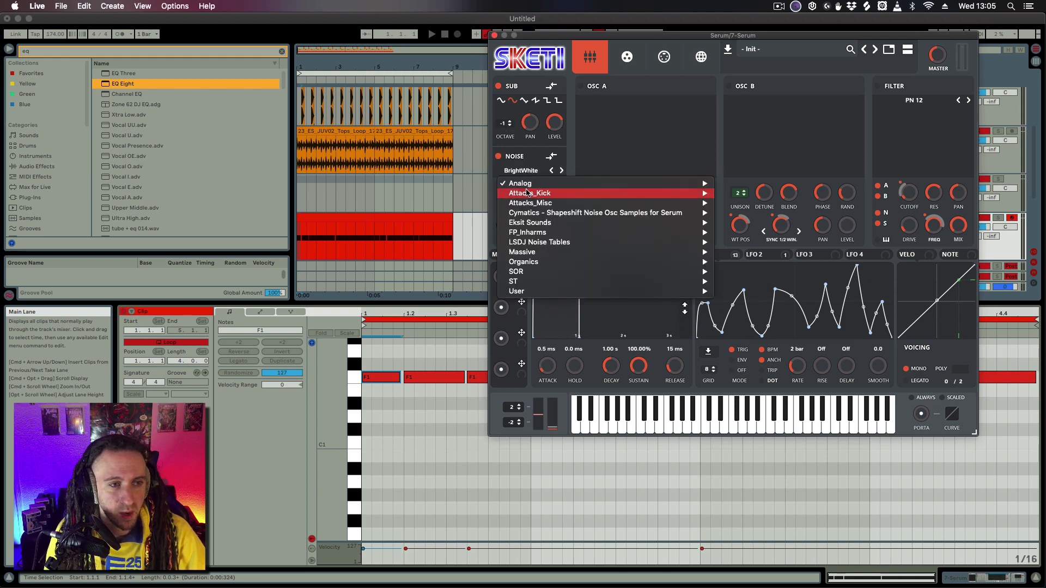
{"action": "mouse_move", "coordinate": [664, 183]}
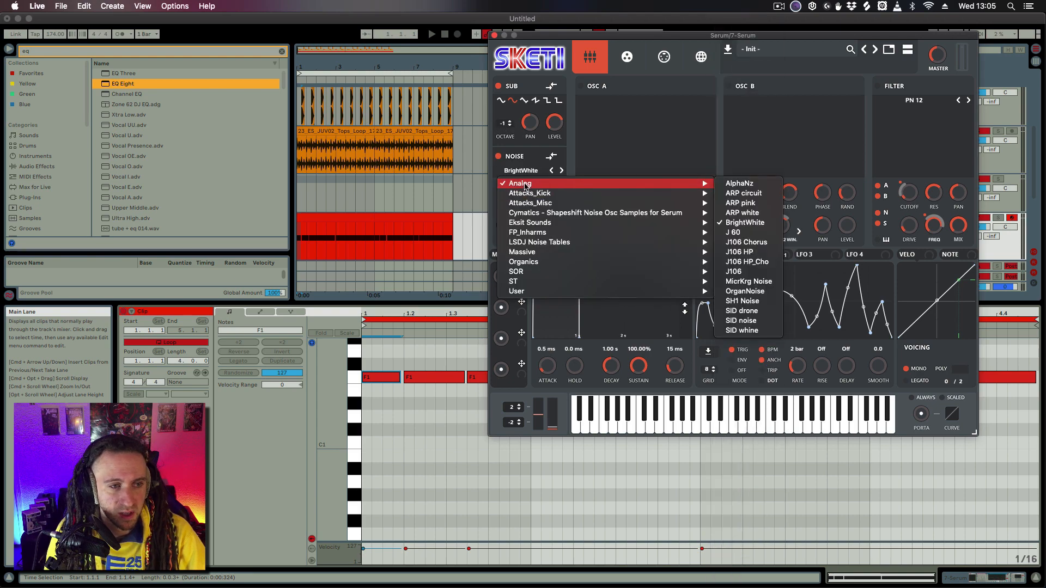
{"action": "left_click", "coordinate": [741, 225]}
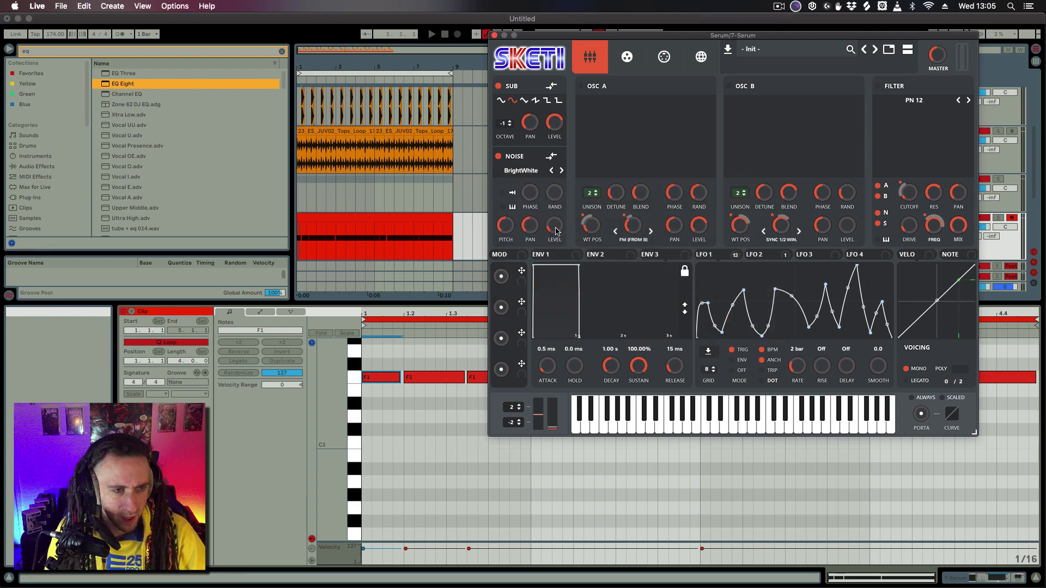
{"action": "left_click", "coordinate": [623, 55]}
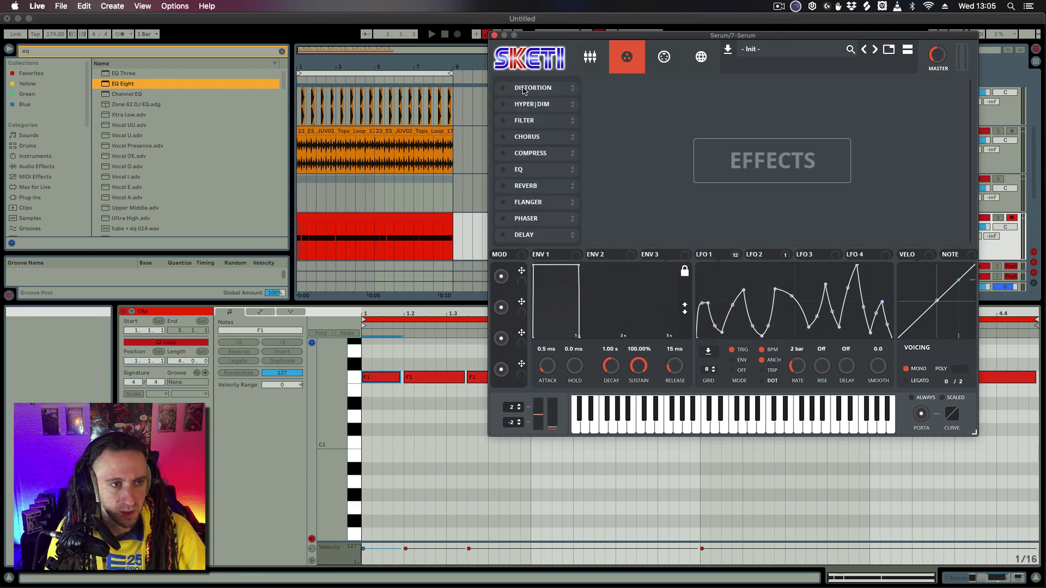
{"action": "left_click", "coordinate": [586, 60]}
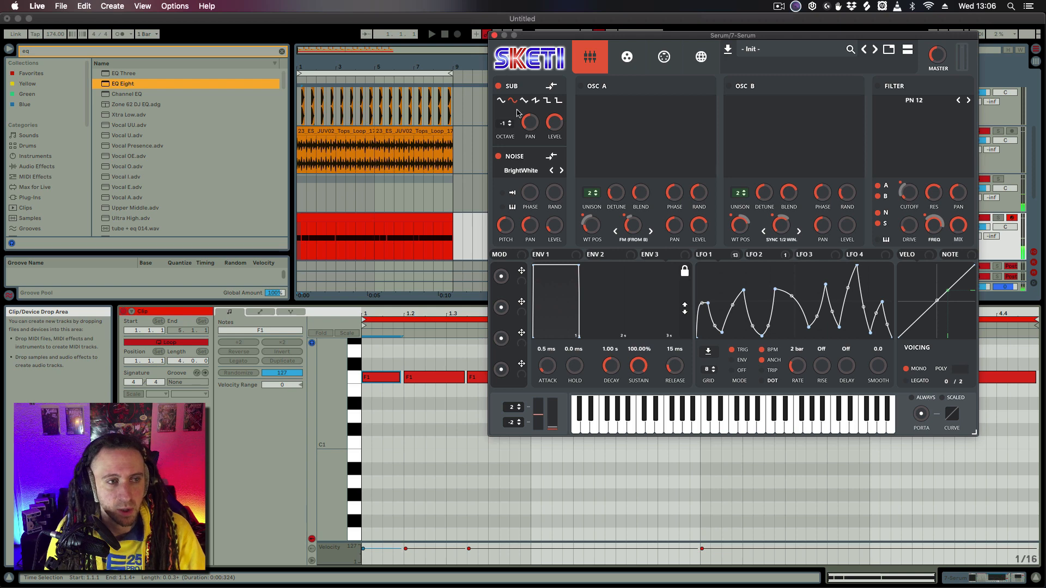
{"action": "left_click_drag", "start_coordinate": [556, 227], "coordinate": [556, 240]}
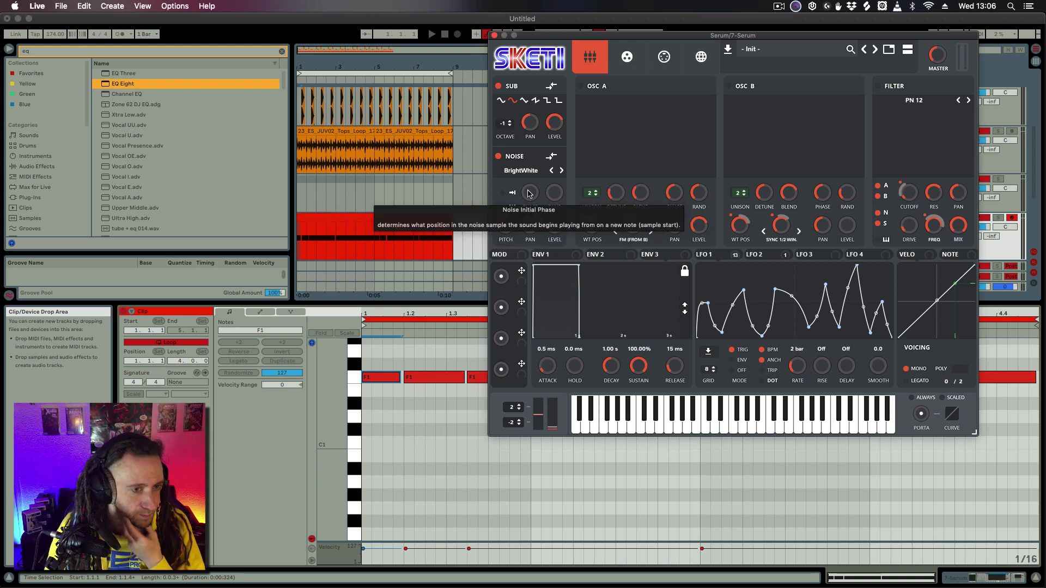
Enable the Compress effect in the synth's effects section
{"action": "left_click_drag", "start_coordinate": [939, 37], "coordinate": [922, 37]}
{"action": "mouse_move", "coordinate": [922, 55]}
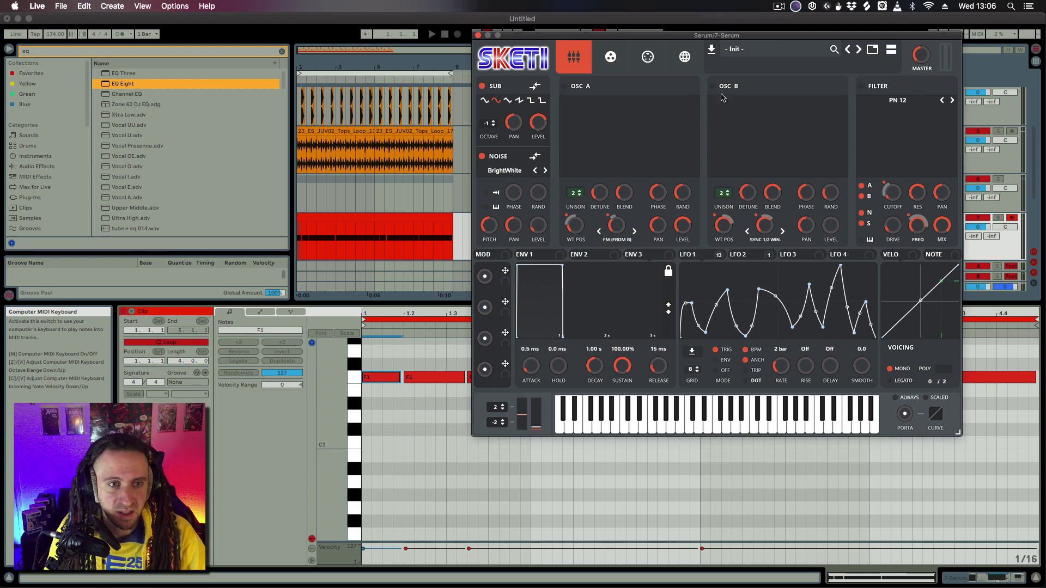
{"action": "left_click", "coordinate": [611, 57]}
{"action": "left_click", "coordinate": [486, 153]}
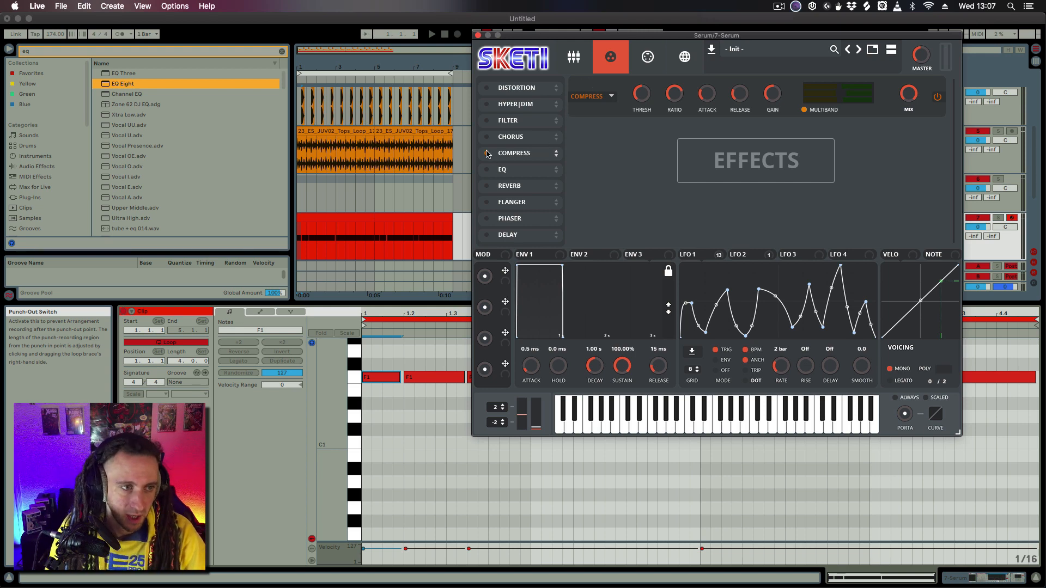
Enable oscillator A with the Trilobyte 2 [SL] wavetable from the Spectral category and raise its wavetable position
{"action": "left_click", "coordinate": [573, 57]}
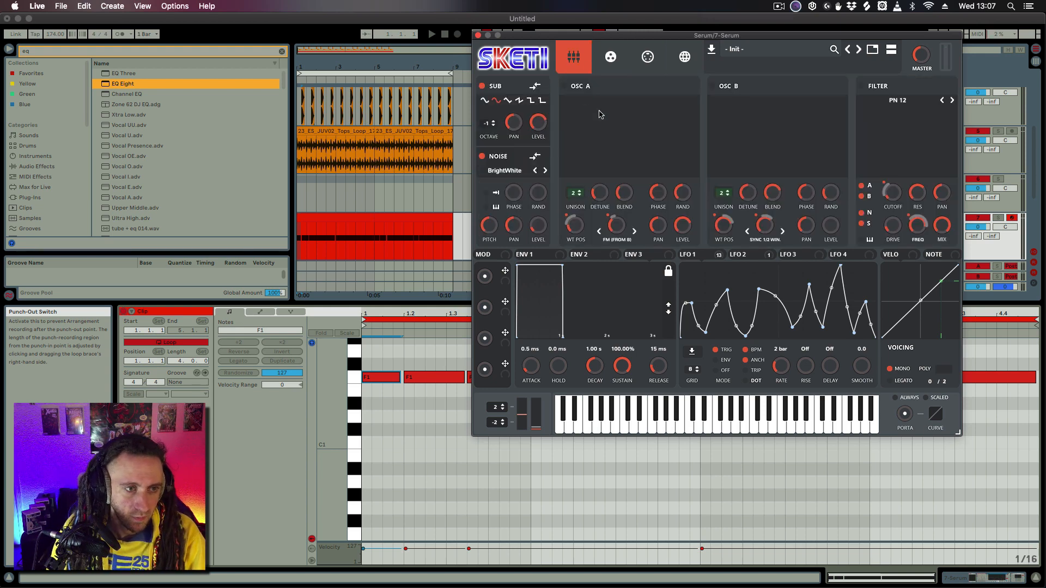
{"action": "left_click", "coordinate": [564, 86]}
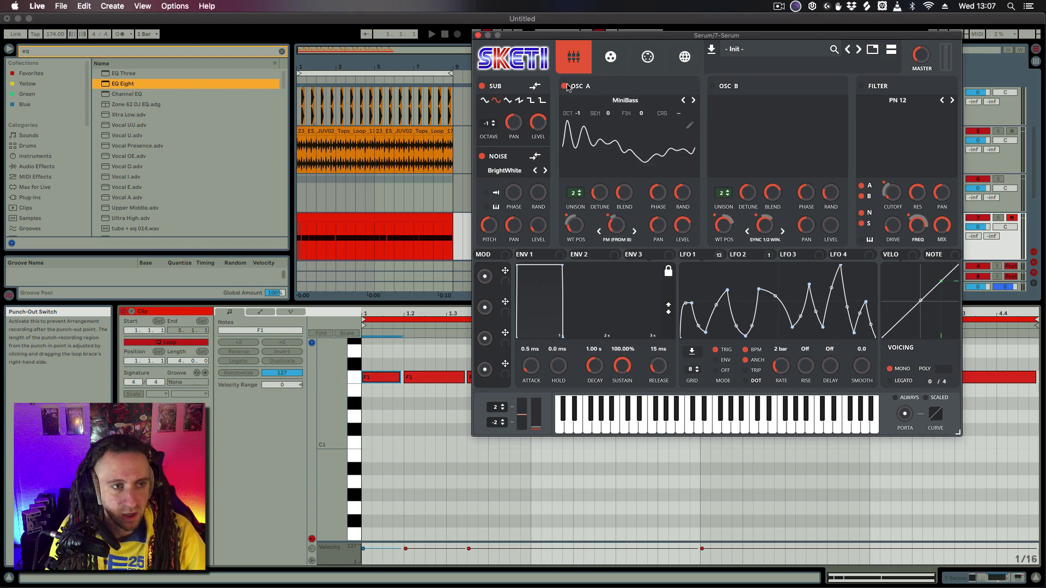
{"action": "left_click", "coordinate": [616, 101]}
{"action": "mouse_move", "coordinate": [609, 124]}
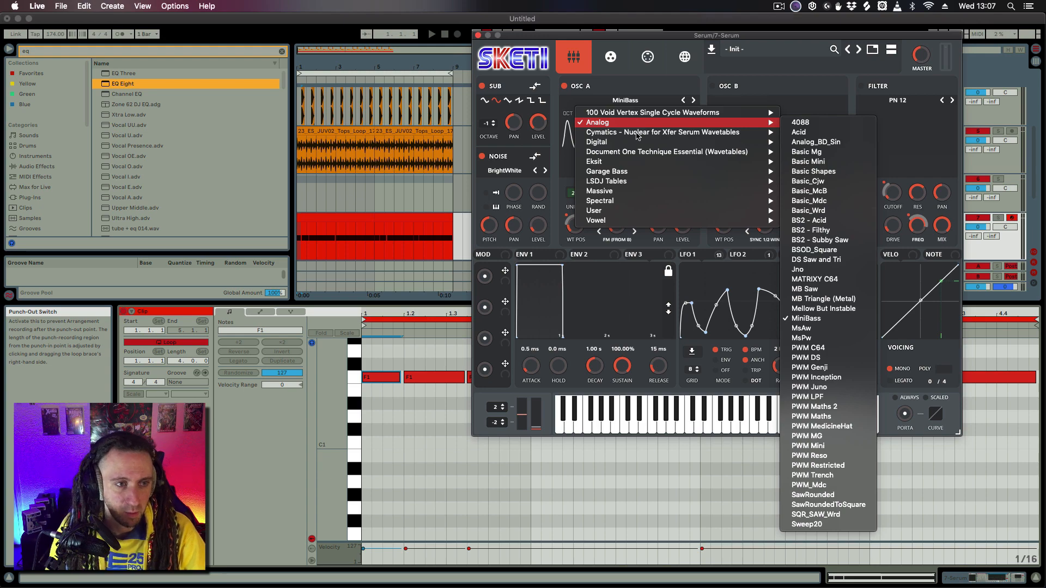
{"action": "mouse_move", "coordinate": [641, 201]}
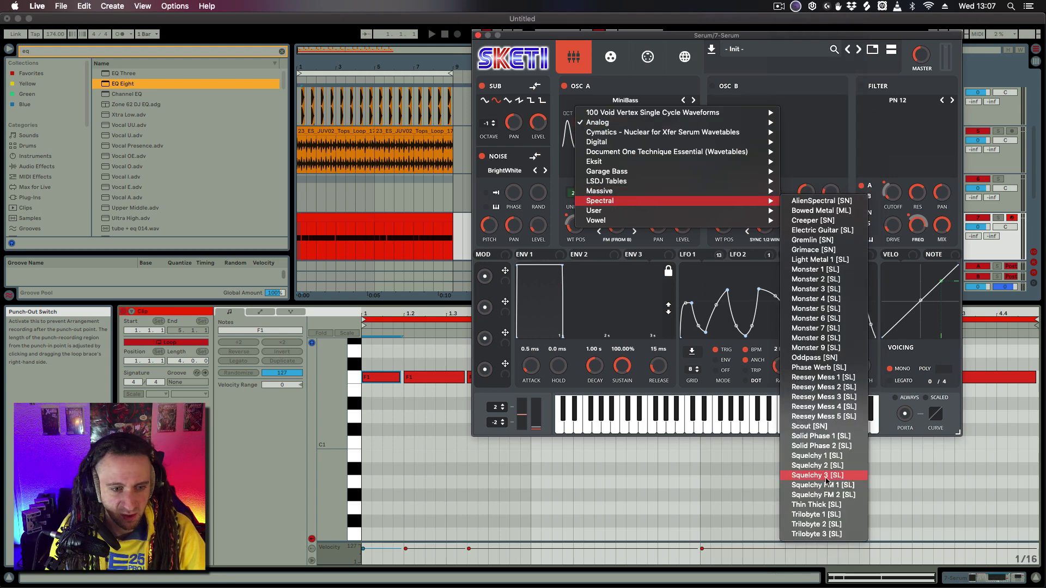
{"action": "left_click", "coordinate": [833, 525]}
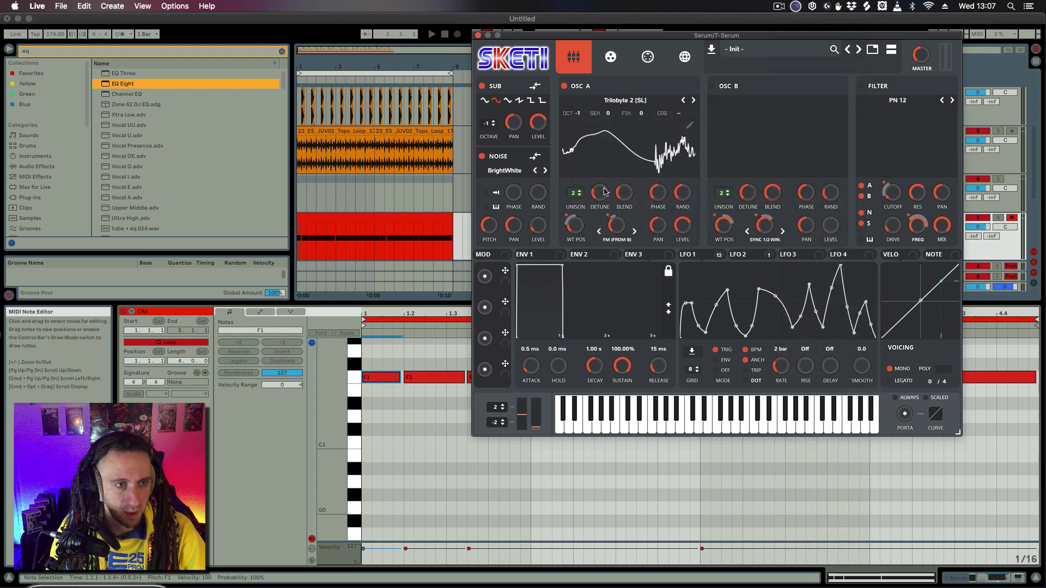
{"action": "left_click_drag", "start_coordinate": [586, 228], "coordinate": [579, 208]}
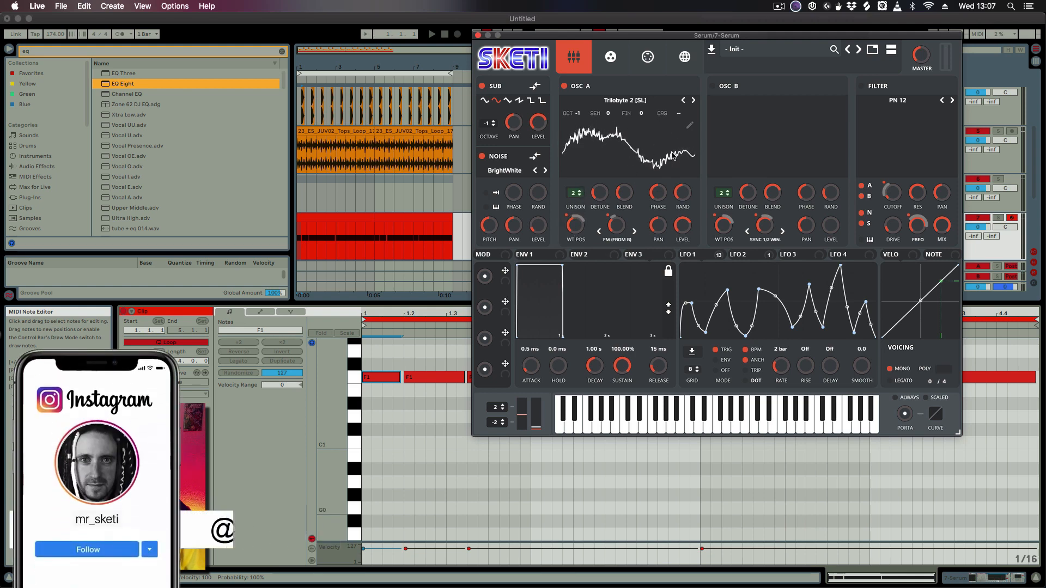
Lower oscillator A's wavetable position, load the MiniBass wavetable from the Analog category, and check its 3D view
{"action": "left_click_drag", "start_coordinate": [578, 226], "coordinate": [577, 243]}
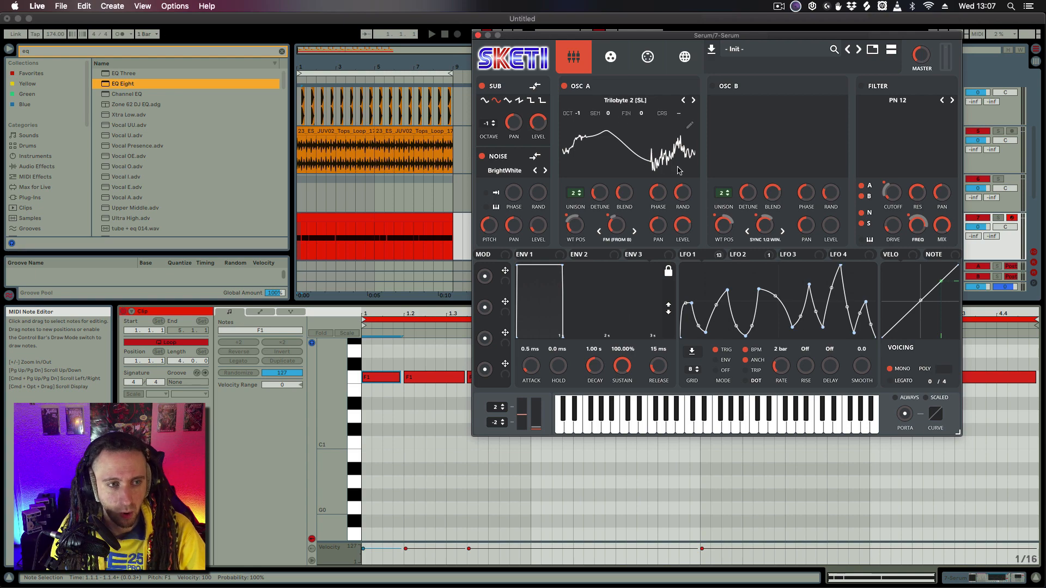
{"action": "left_click", "coordinate": [644, 102]}
{"action": "mouse_move", "coordinate": [642, 121]}
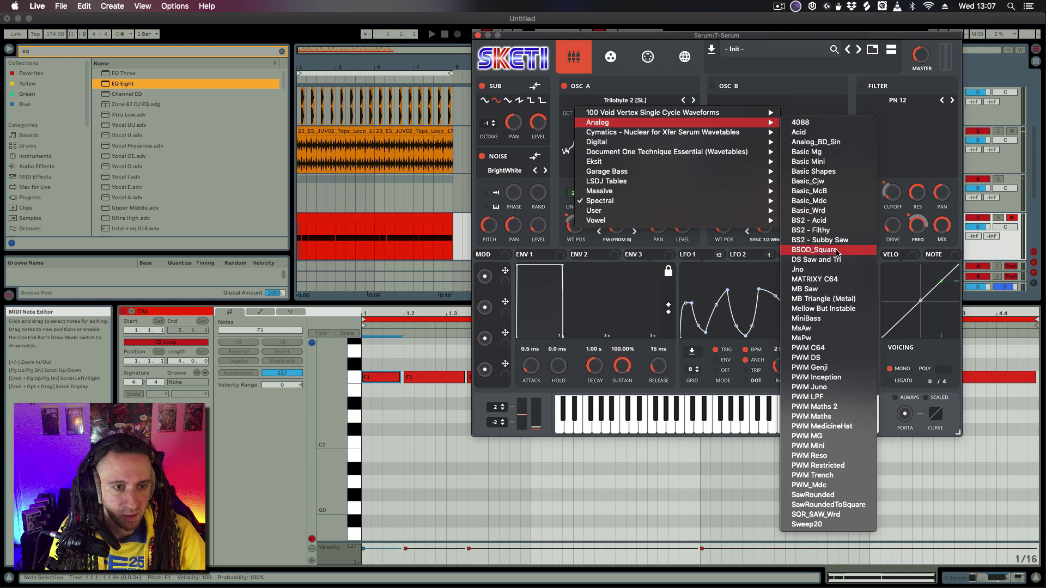
{"action": "left_click", "coordinate": [836, 318]}
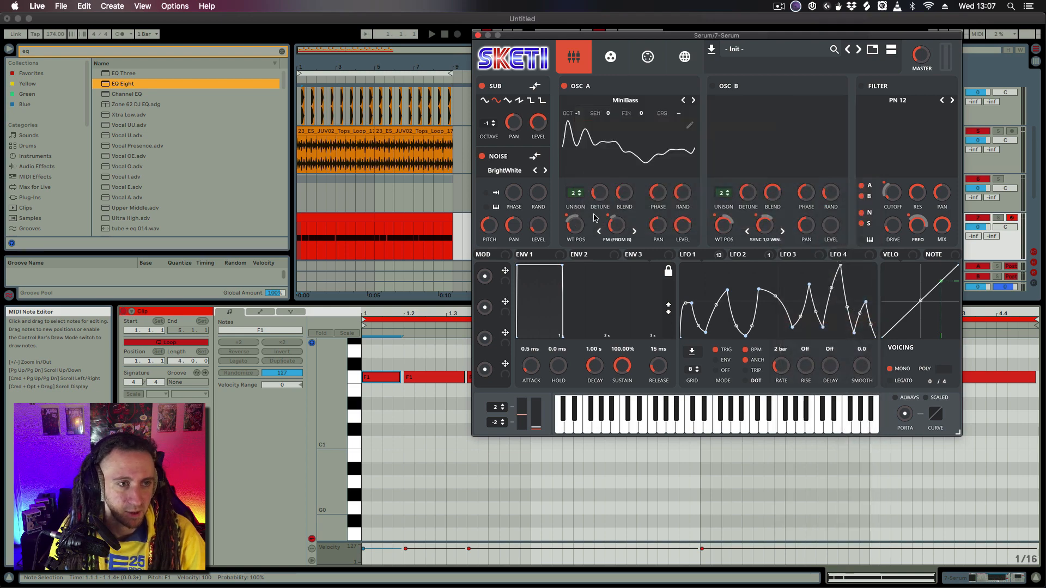
{"action": "mouse_move", "coordinate": [582, 226]}
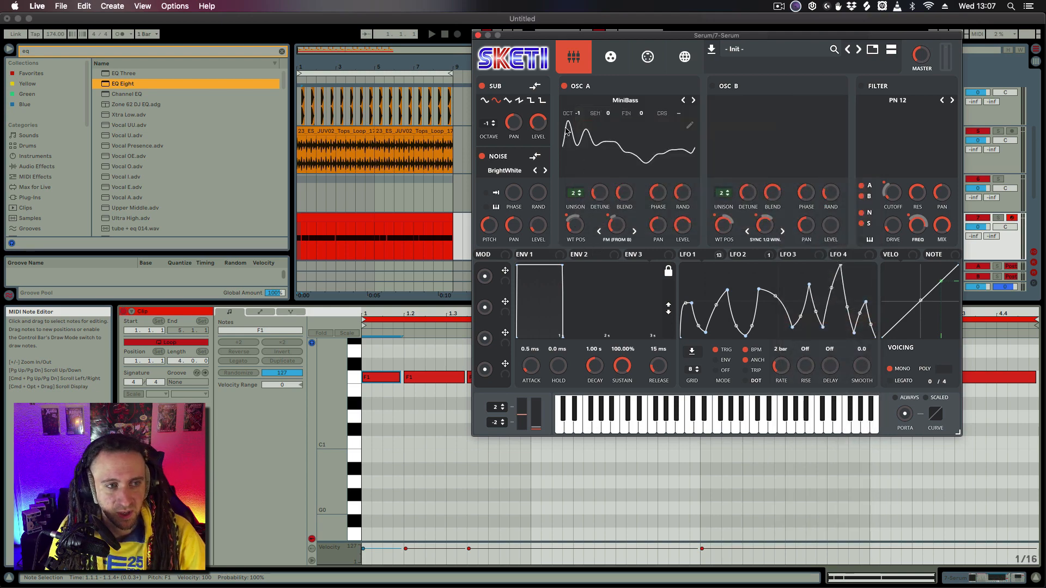
{"action": "left_click", "coordinate": [594, 139]}
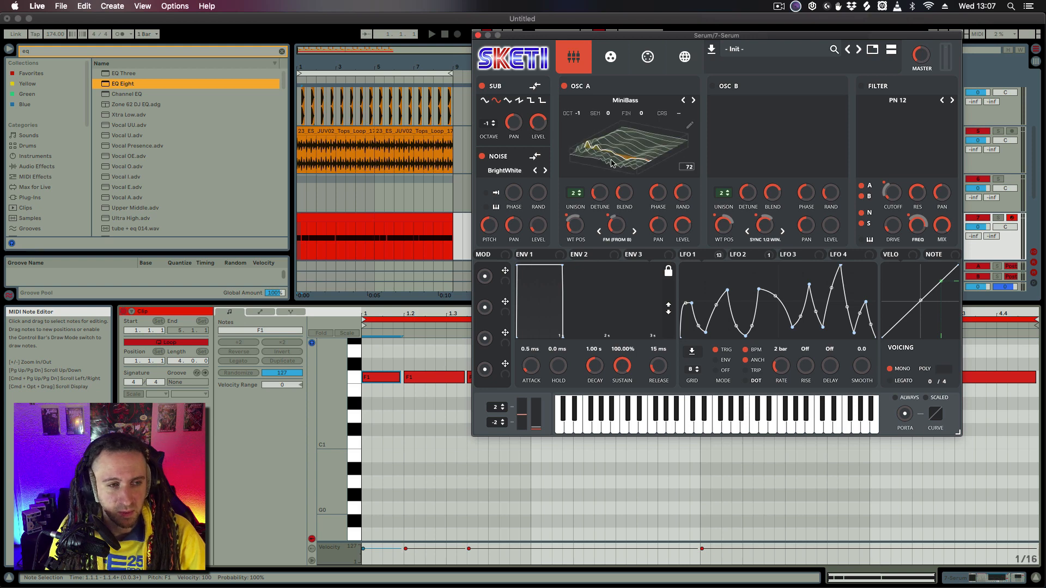
{"action": "left_click", "coordinate": [613, 162]}
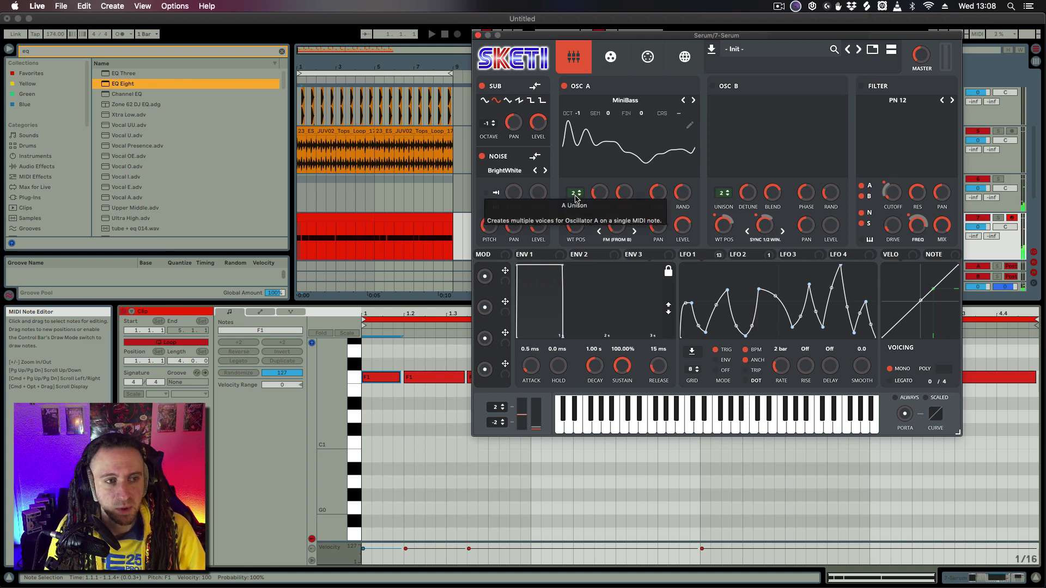
Try 3 unison voices on oscillator A, restore 2, and check the unison blend
{"action": "mouse_move", "coordinate": [623, 197]}
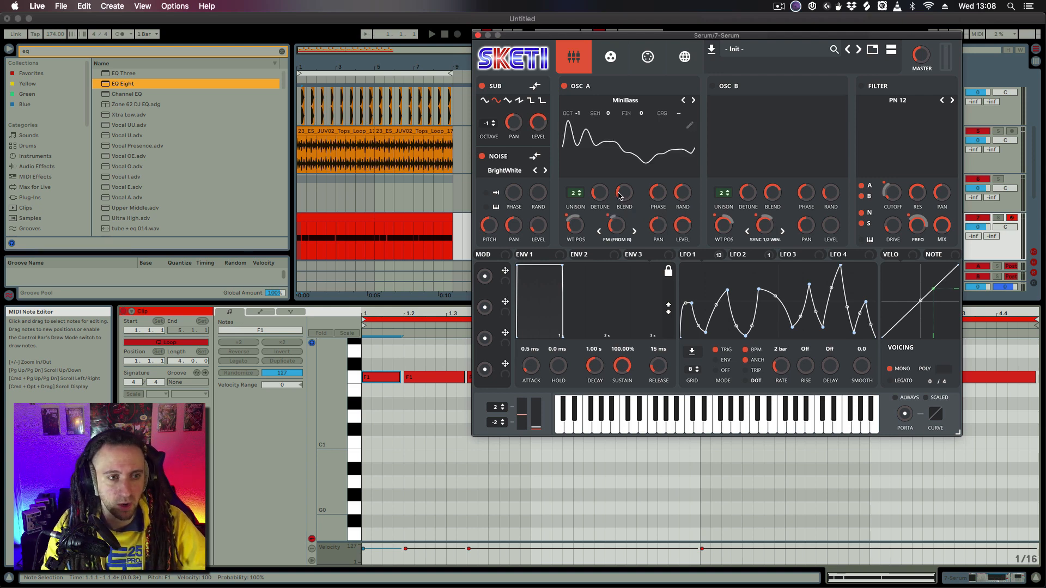
{"action": "left_click", "coordinate": [577, 191]}
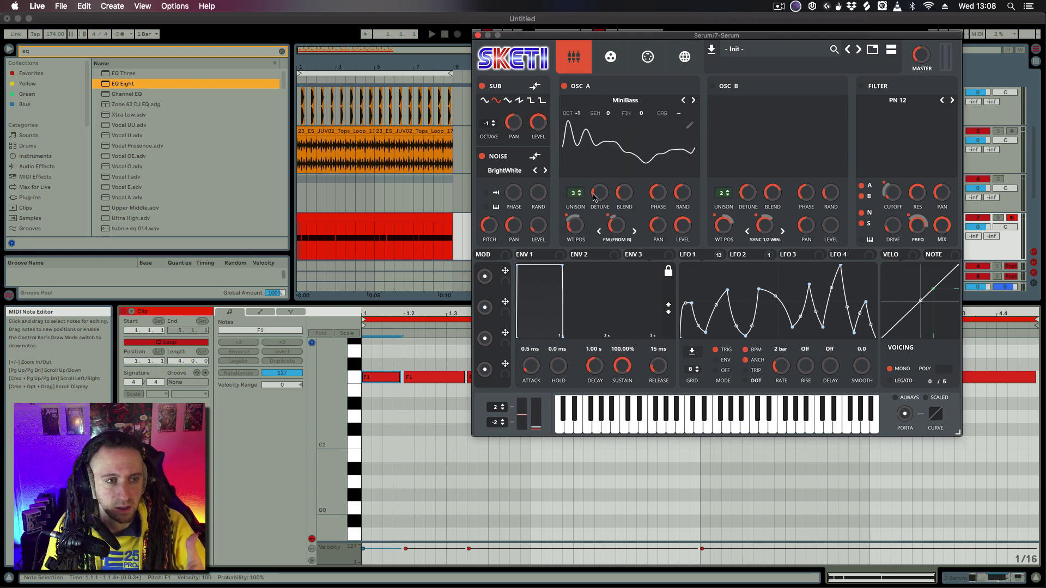
{"action": "left_click", "coordinate": [576, 201]}
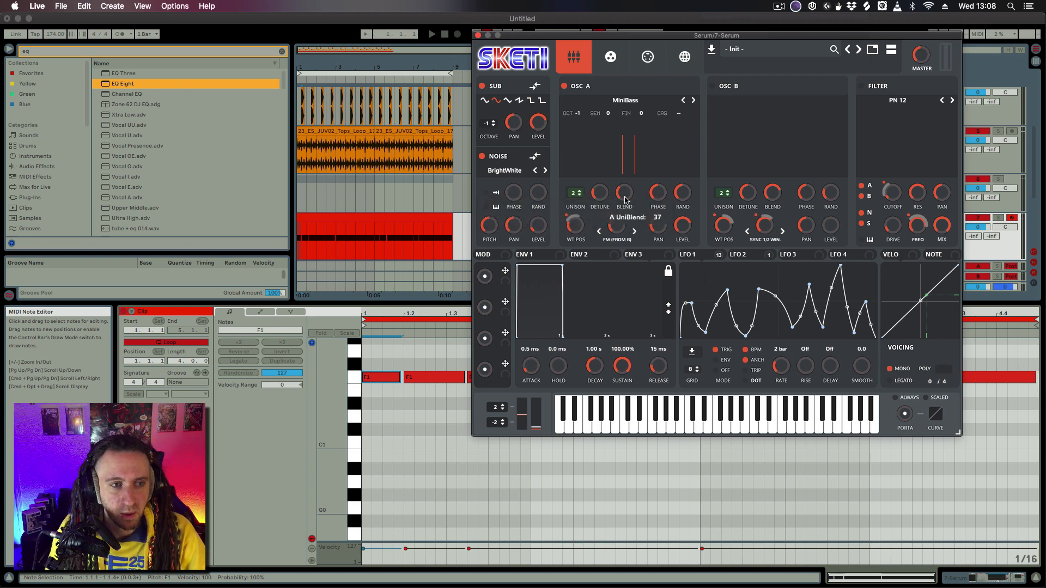
{"action": "mouse_move", "coordinate": [606, 200]}
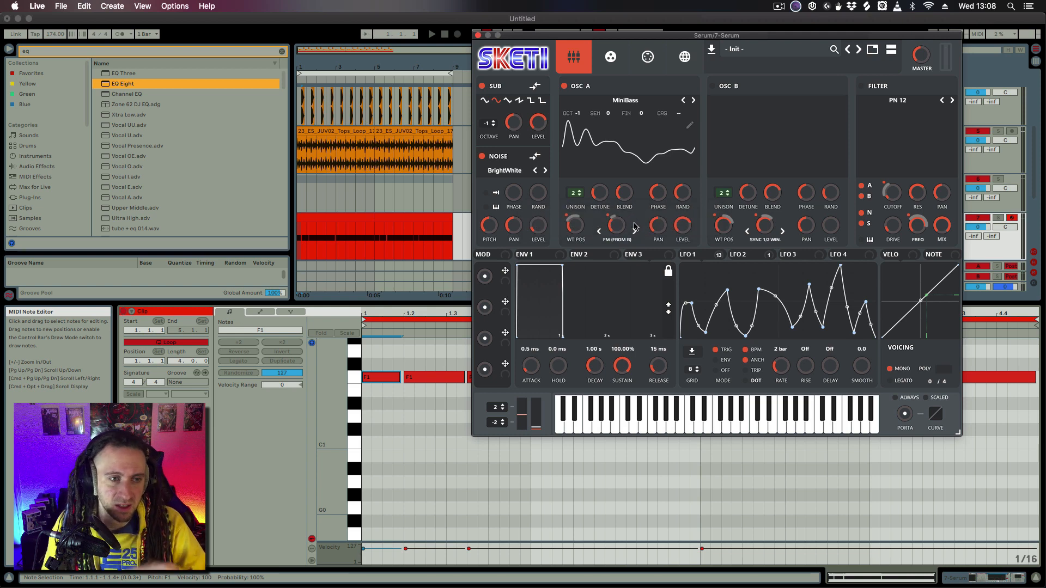
{"action": "left_click", "coordinate": [625, 193]}
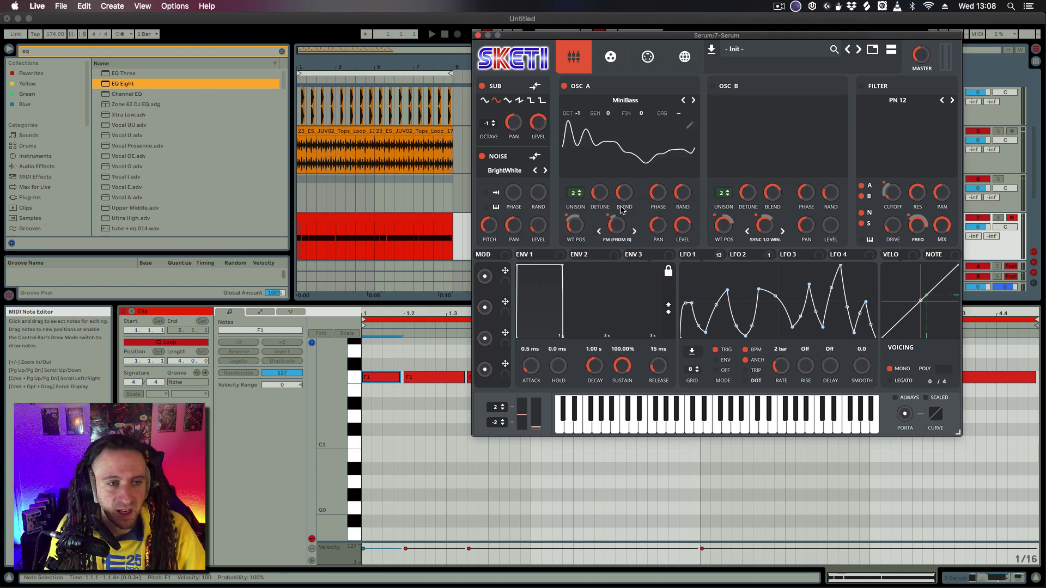
{"action": "left_click", "coordinate": [627, 194]}
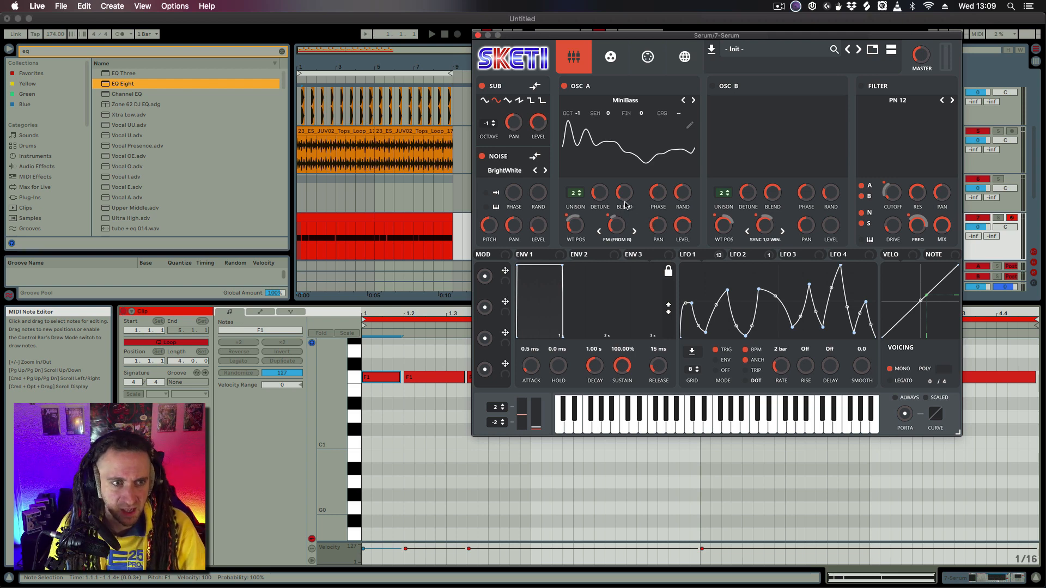
Compare high and low unison detune amounts on oscillator A and leave the detune low
{"action": "left_click", "coordinate": [601, 198]}
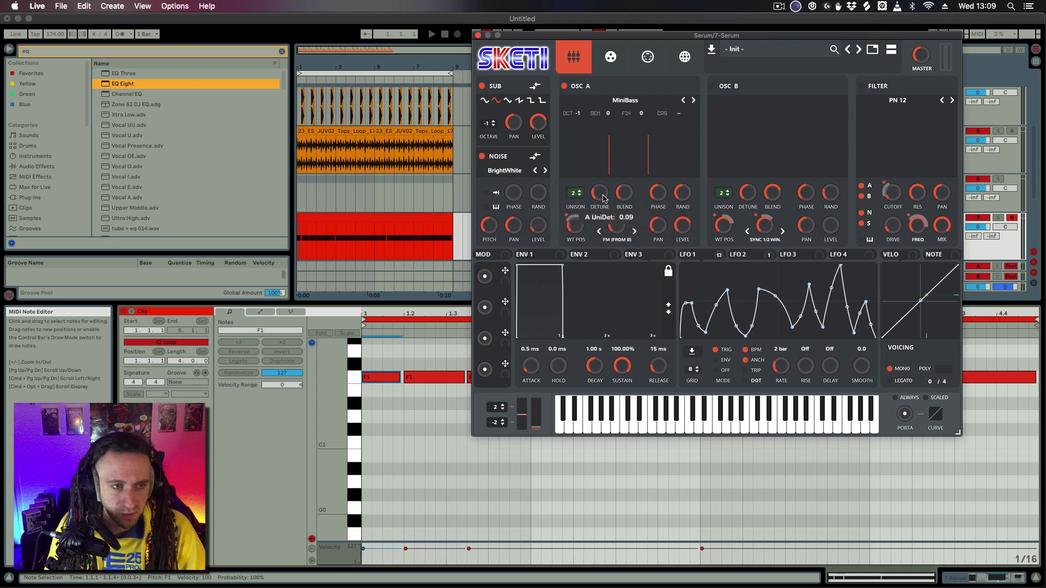
{"action": "left_click_drag", "start_coordinate": [601, 197], "coordinate": [608, 136]}
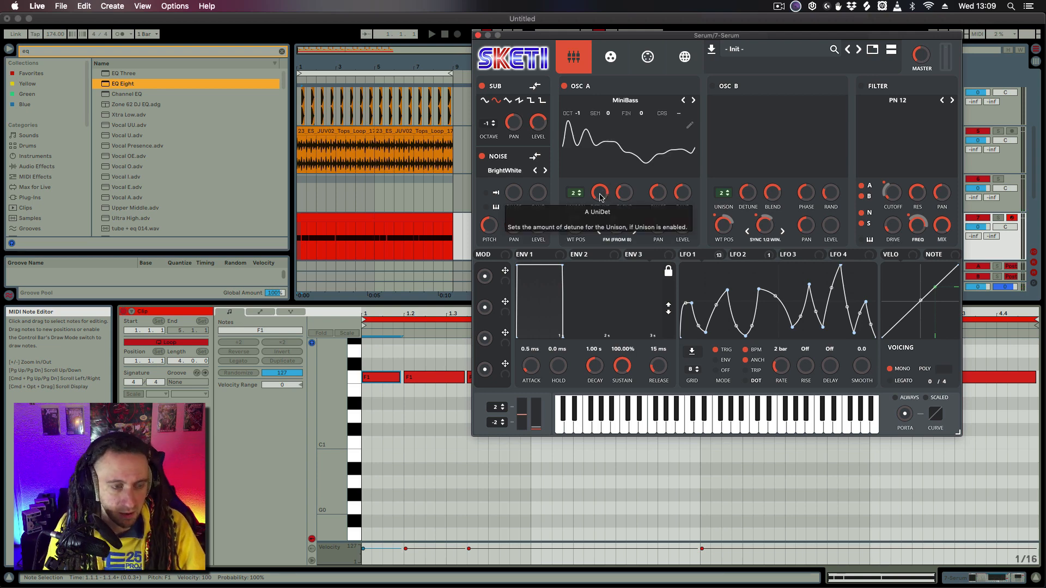
{"action": "left_click_drag", "start_coordinate": [600, 196], "coordinate": [595, 257]}
{"action": "left_click_drag", "start_coordinate": [595, 197], "coordinate": [601, 194]}
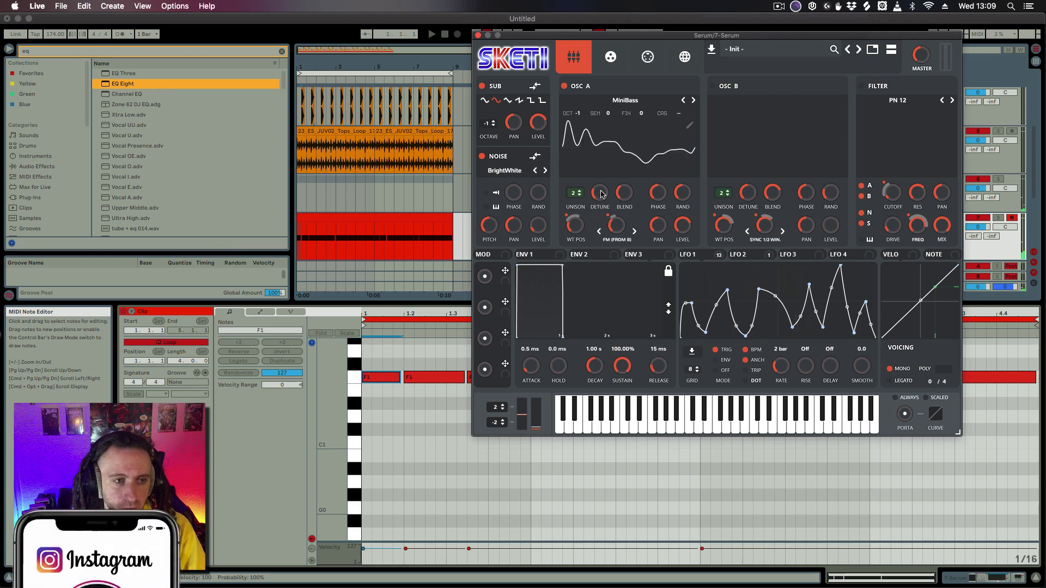
Try other wavetable positions on oscillator A and return to the starting position
{"action": "mouse_move", "coordinate": [576, 232]}
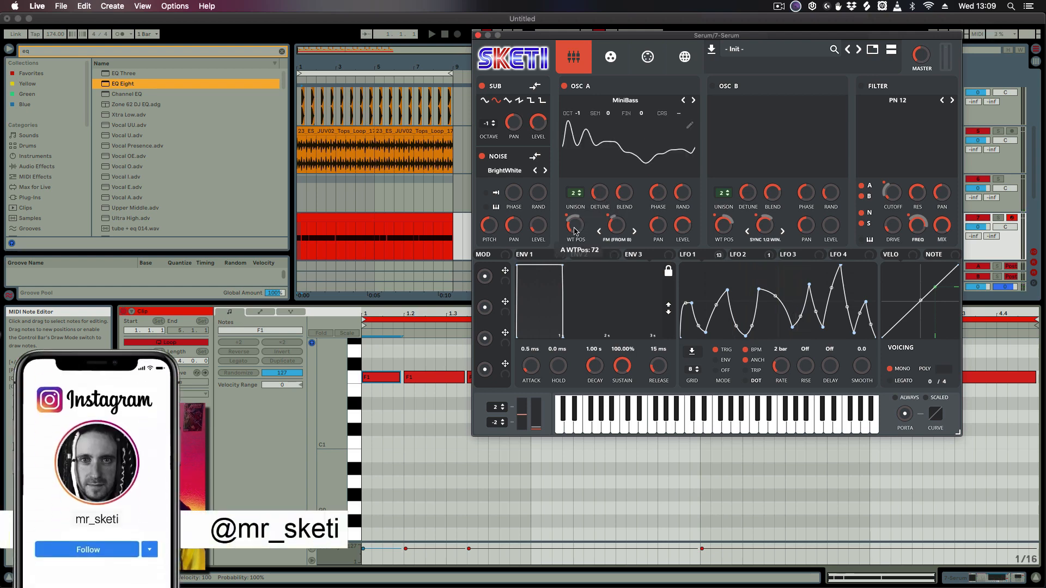
{"action": "left_click_drag", "start_coordinate": [576, 232], "coordinate": [575, 236]}
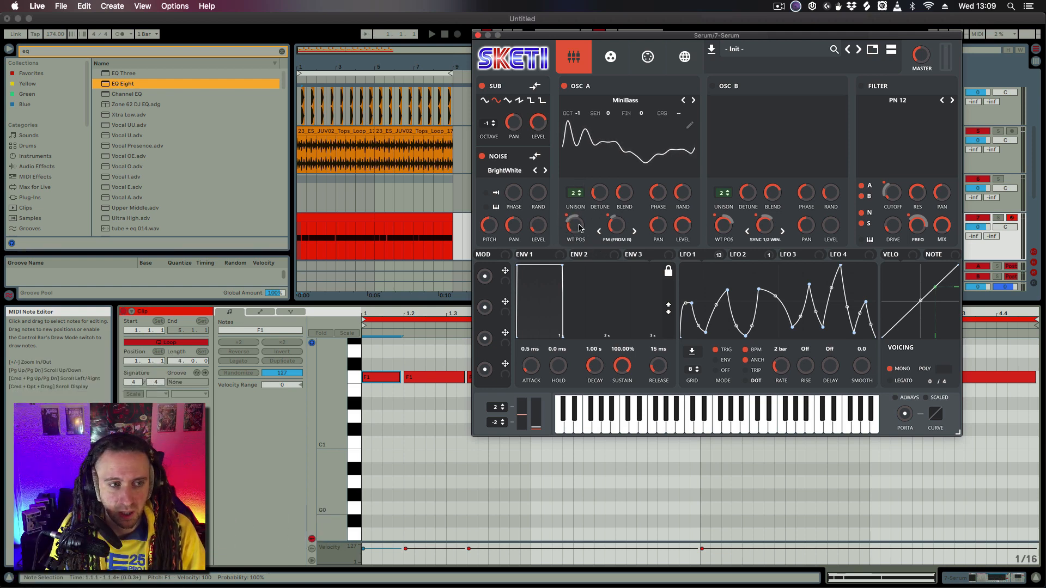
{"action": "mouse_move", "coordinate": [574, 229]}
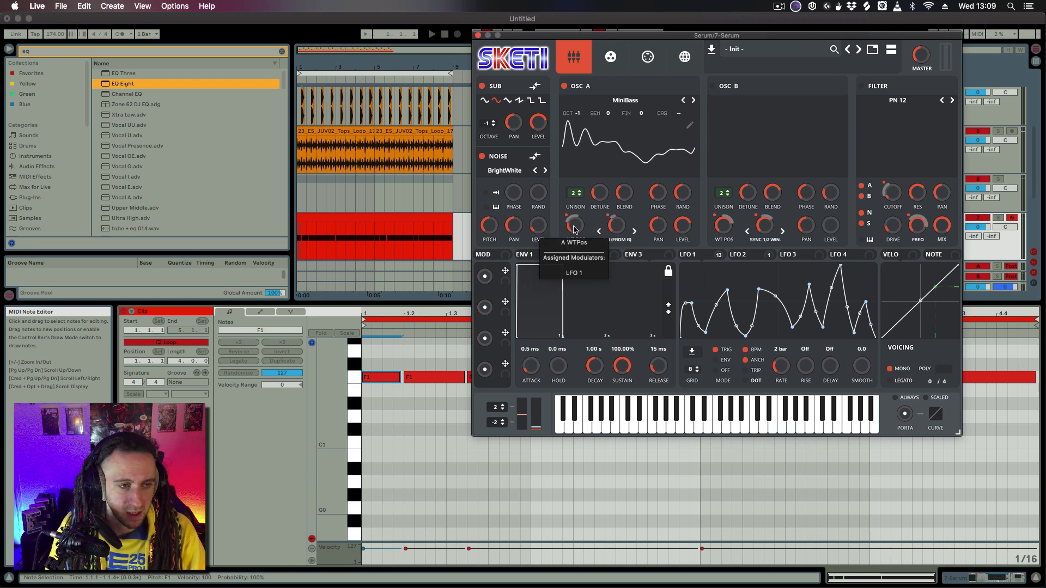
{"action": "mouse_move", "coordinate": [574, 229]}
{"action": "left_mouse_down"}
{"action": "mouse_move", "coordinate": [583, 201]}
{"action": "mouse_move", "coordinate": [587, 236]}
{"action": "left_mouse_up"}
{"action": "left_click_drag", "start_coordinate": [589, 209], "coordinate": [588, 238]}
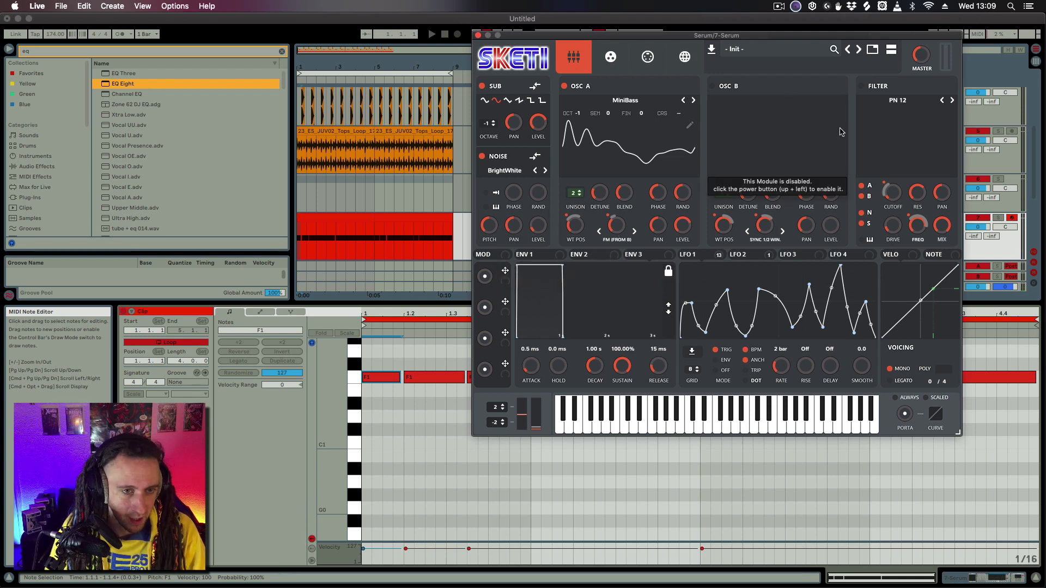
Enable oscillator B with the BS2 - Acid wavetable and lower its warp amount and wavetable position
{"action": "left_click", "coordinate": [714, 86]}
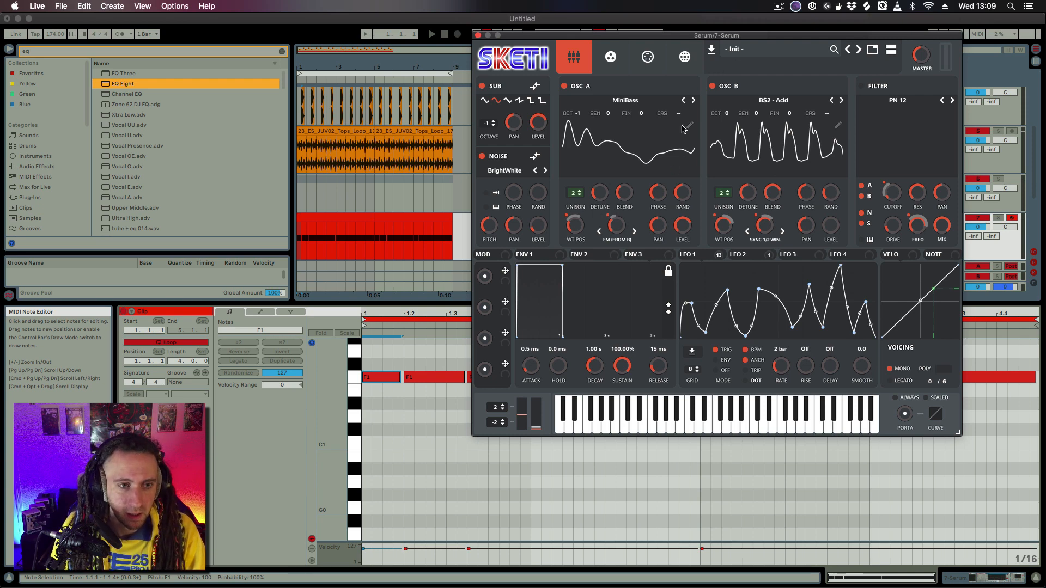
{"action": "left_click", "coordinate": [788, 100]}
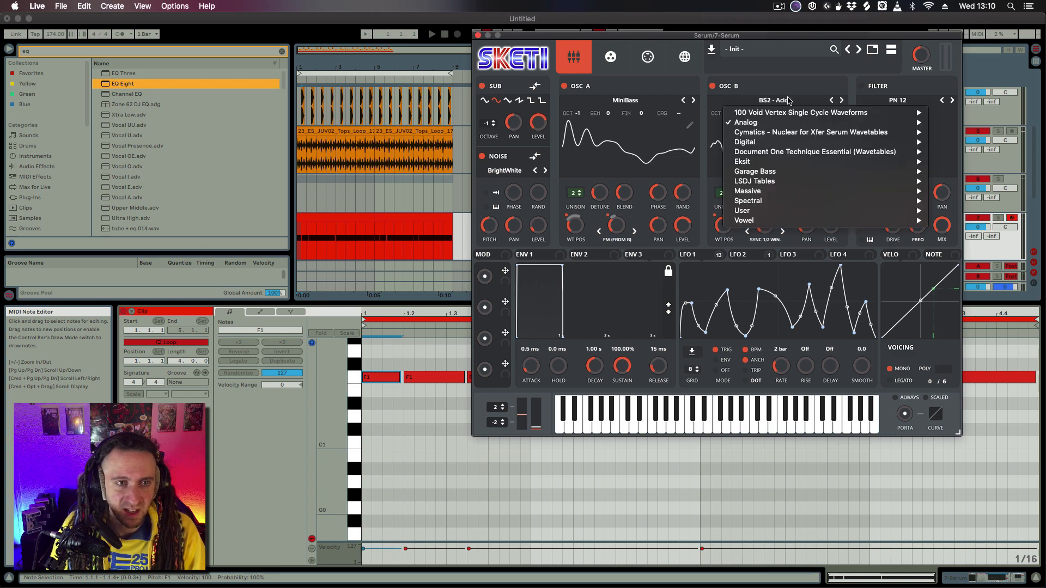
{"action": "left_click", "coordinate": [775, 36]}
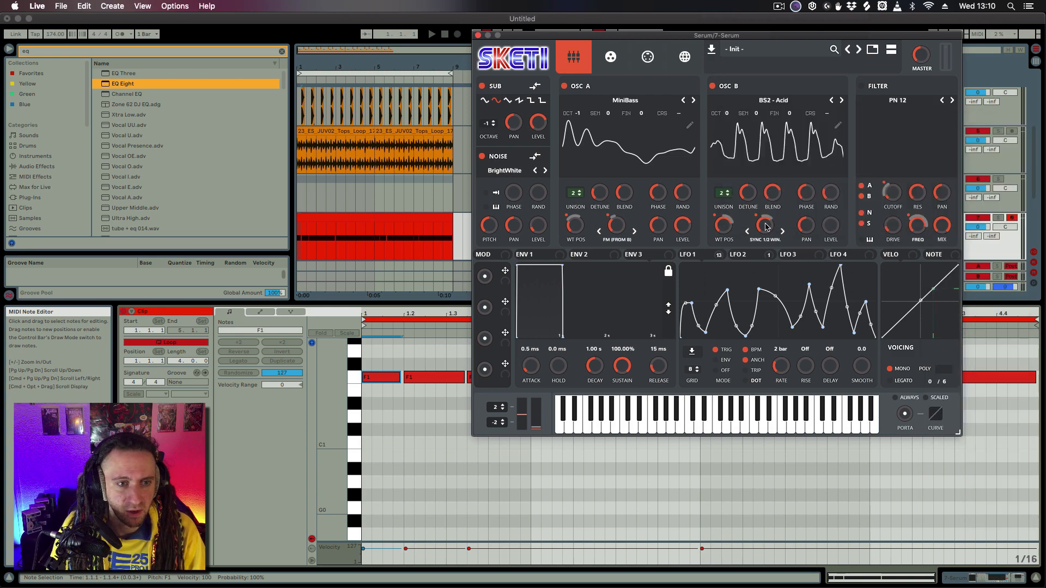
{"action": "left_click_drag", "start_coordinate": [766, 224], "coordinate": [755, 353]}
{"action": "left_click_drag", "start_coordinate": [730, 231], "coordinate": [726, 272]}
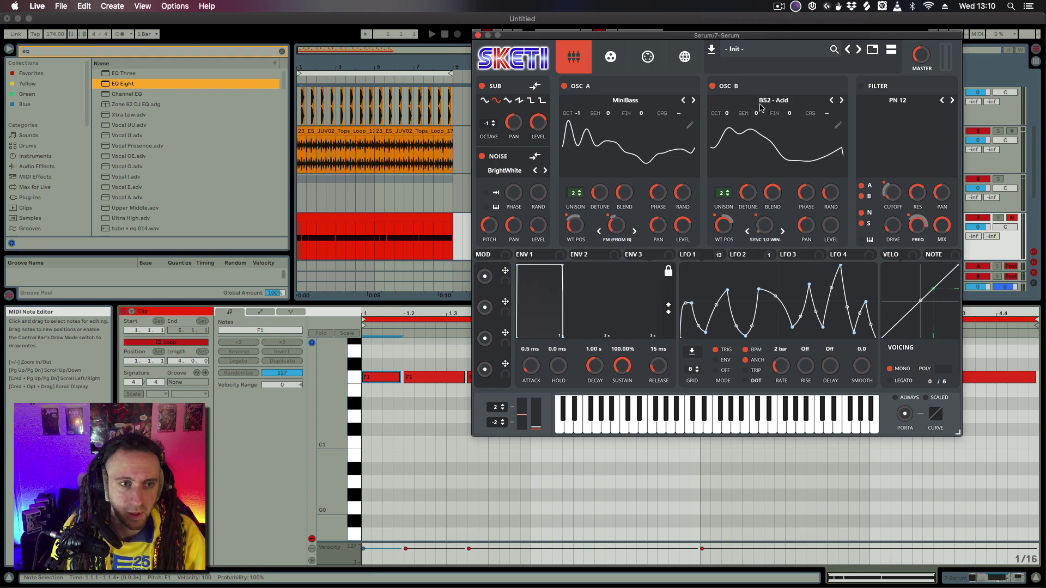
Try the FFT_Animal 1 wavetable from the Digital category on oscillator B at different positions, and go back to BS2 - Acid
{"action": "left_click", "coordinate": [781, 106]}
{"action": "mouse_move", "coordinate": [777, 122]}
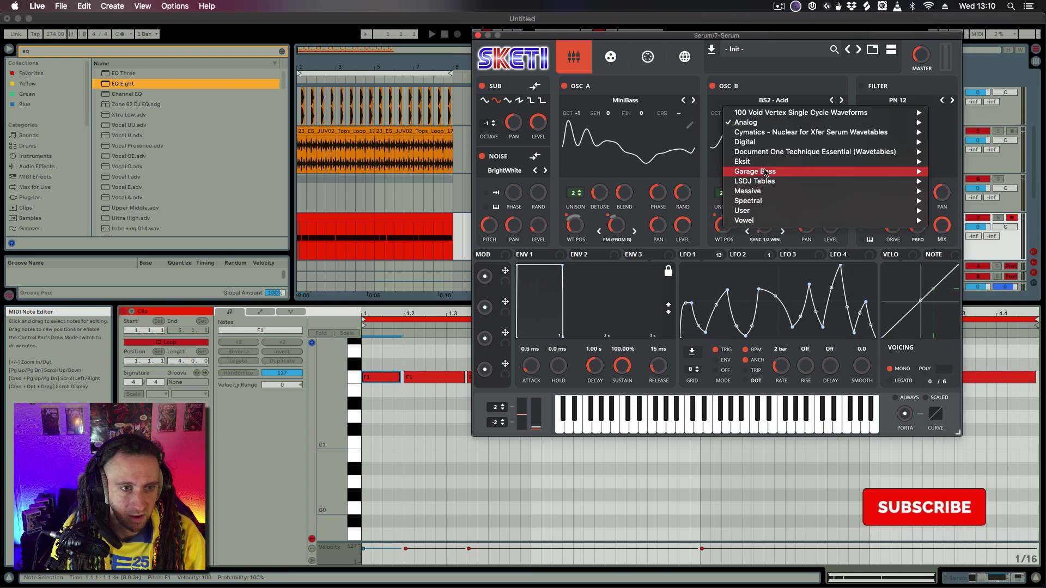
{"action": "mouse_move", "coordinate": [774, 142]}
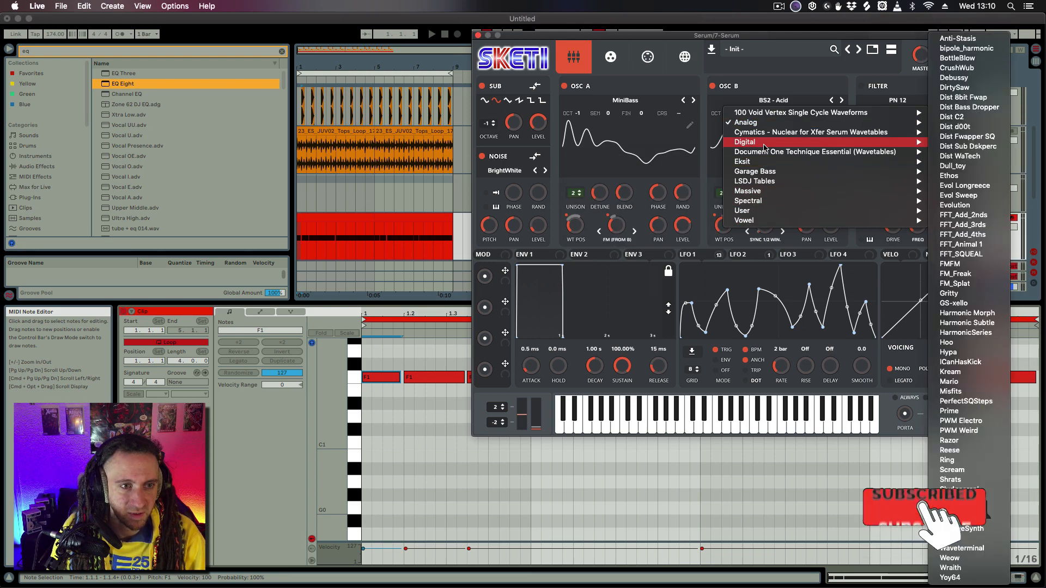
{"action": "left_click", "coordinate": [1001, 245]}
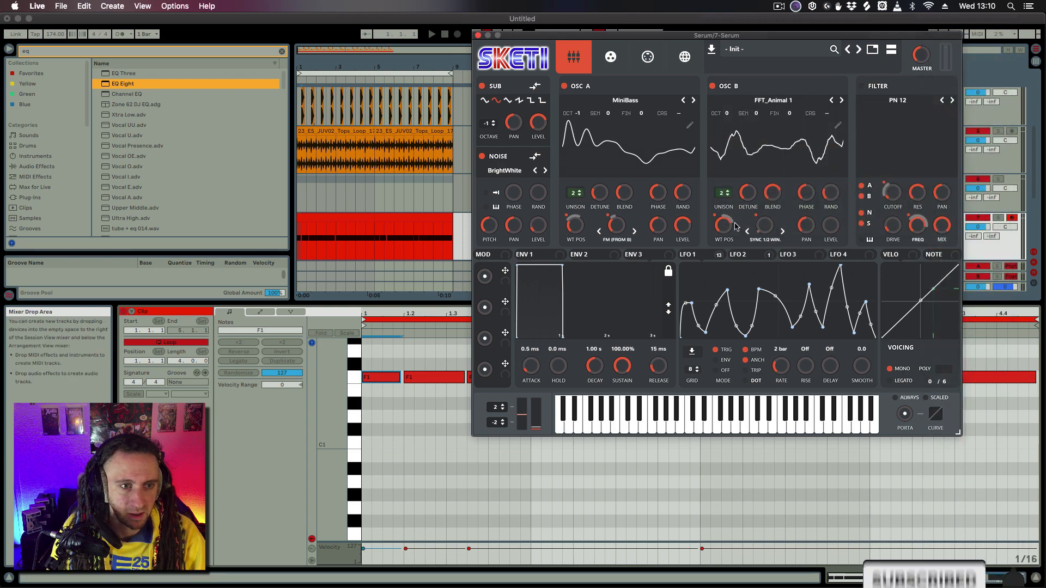
{"action": "left_click_drag", "start_coordinate": [735, 227], "coordinate": [729, 185]}
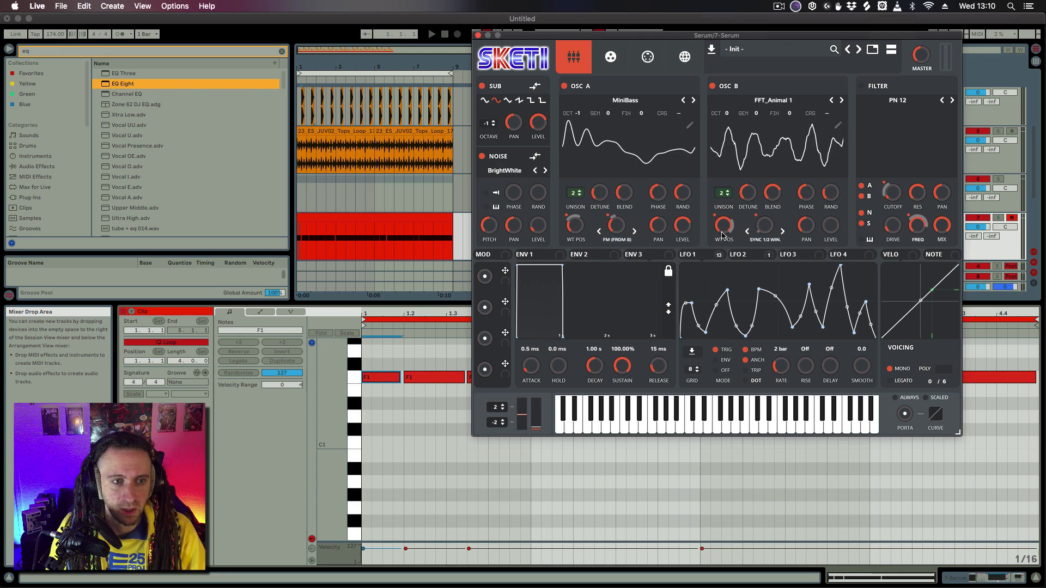
{"action": "left_click_drag", "start_coordinate": [724, 232], "coordinate": [724, 261]}
{"action": "left_click", "coordinate": [769, 102]}
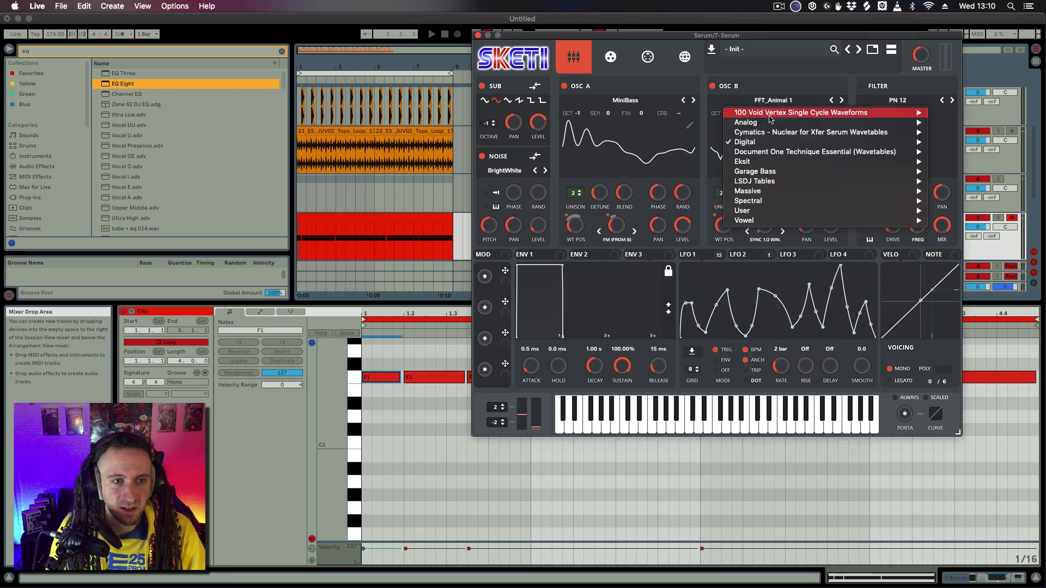
{"action": "left_click", "coordinate": [991, 224]}
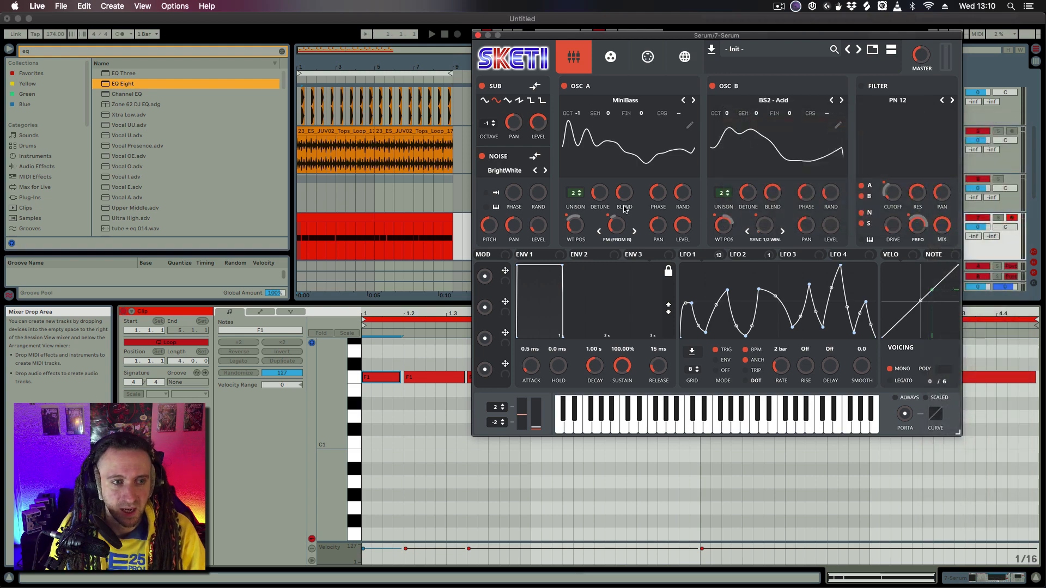
Adjust oscillator A's FM (from B) warp amount and raise oscillator B's Sync (Window 1/2) warp amount
{"action": "left_click_drag", "start_coordinate": [723, 226], "coordinate": [724, 233]}
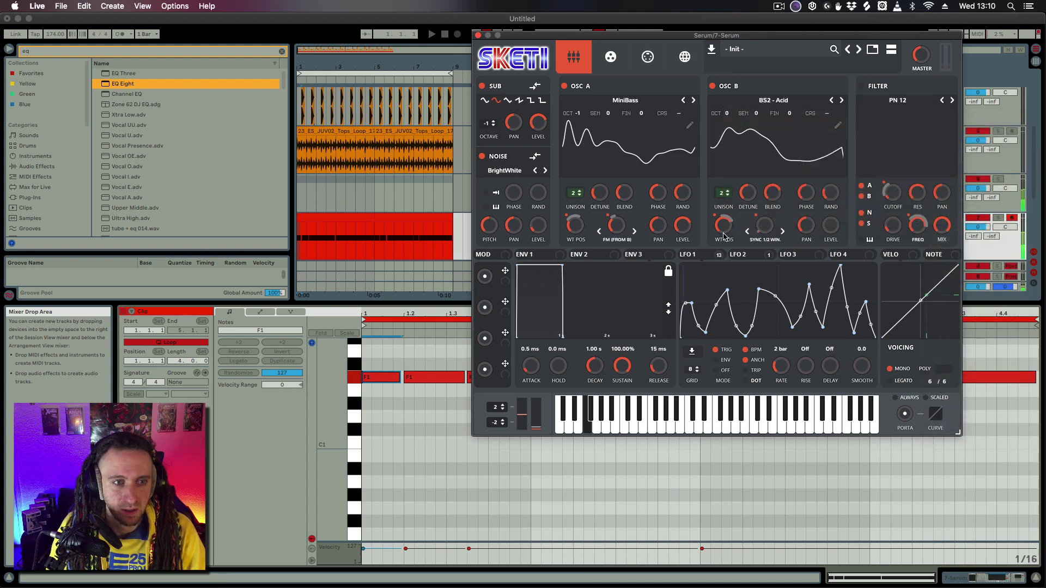
{"action": "mouse_move", "coordinate": [613, 235]}
{"action": "left_mouse_down"}
{"action": "mouse_move", "coordinate": [618, 208]}
{"action": "mouse_move", "coordinate": [617, 231]}
{"action": "left_mouse_up"}
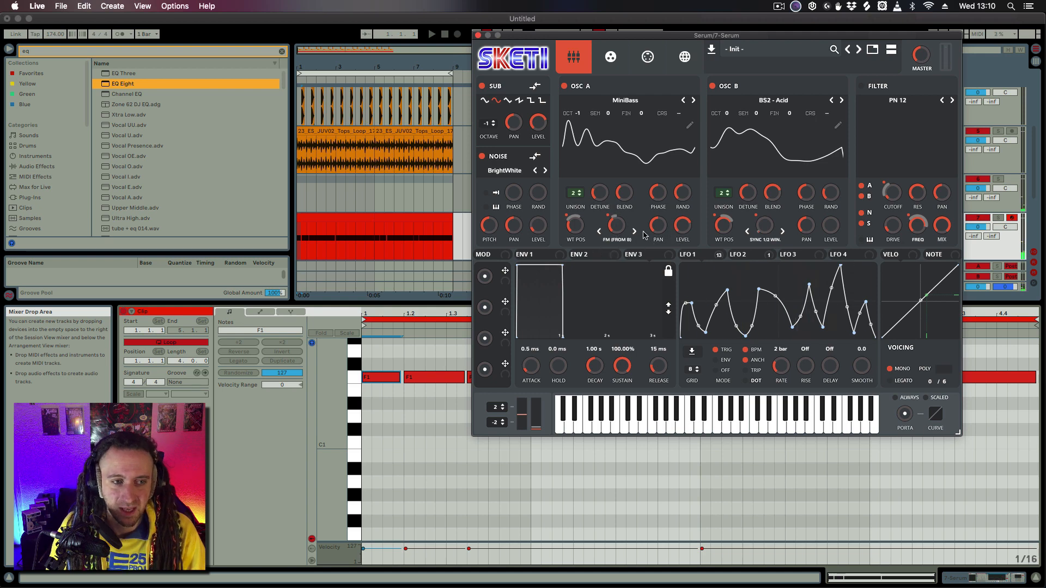
{"action": "left_click", "coordinate": [766, 240]}
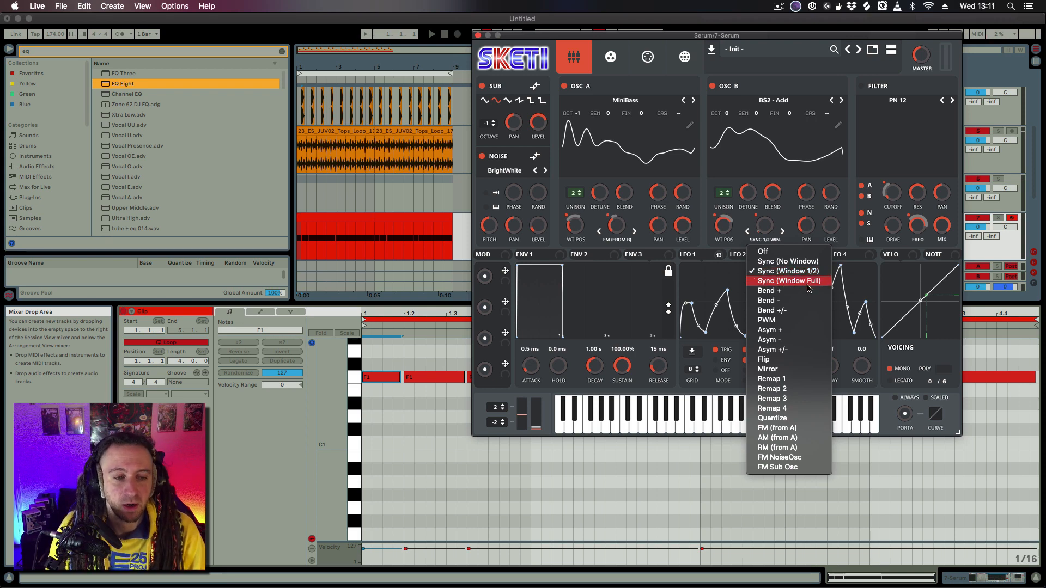
{"action": "left_click", "coordinate": [786, 219]}
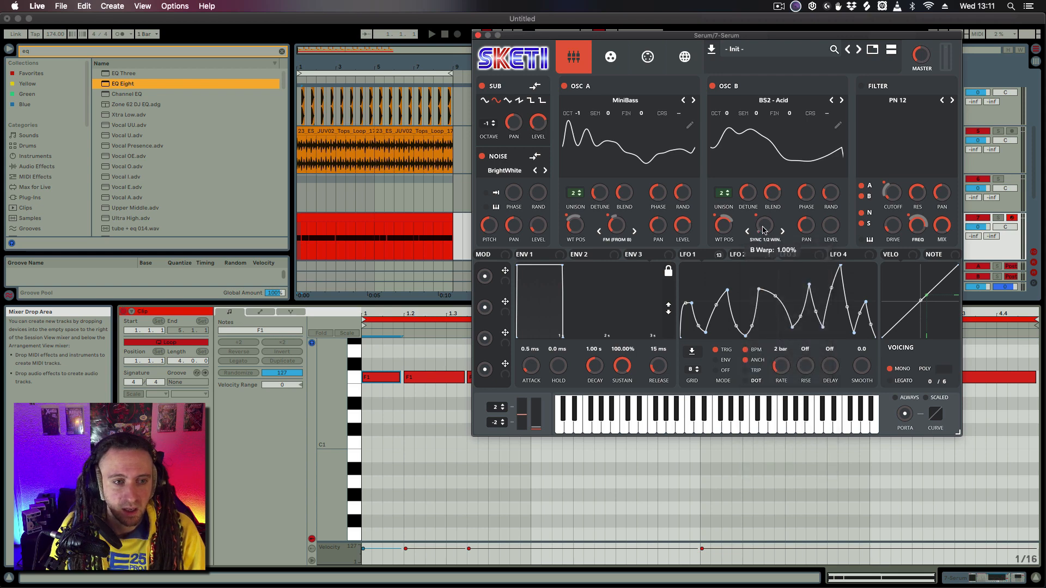
{"action": "left_click_drag", "start_coordinate": [764, 226], "coordinate": [788, 176]}
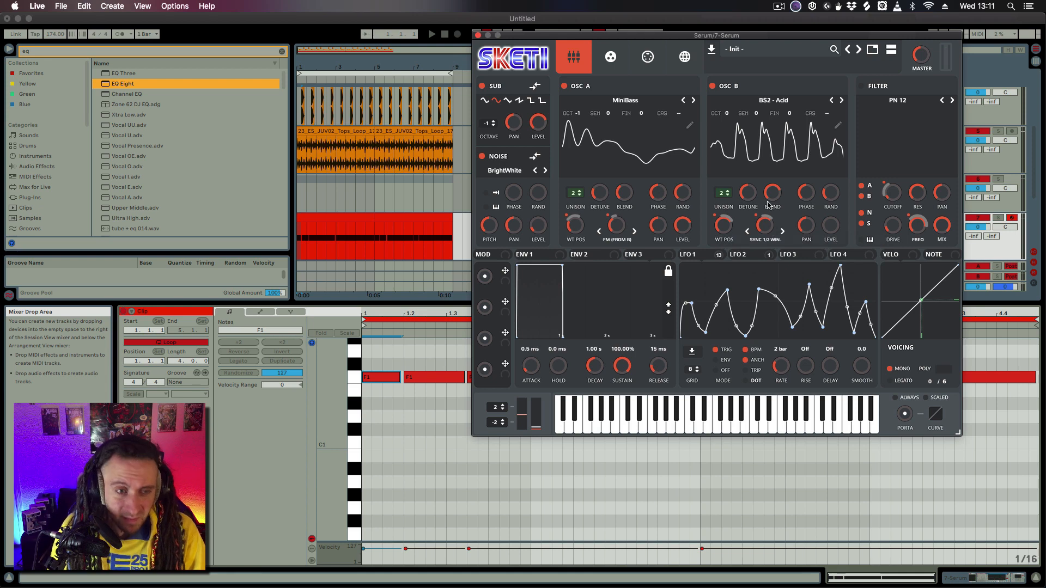
Review the list of warp modes available for oscillator A and keep FM (from B)
{"action": "left_click", "coordinate": [616, 240]}
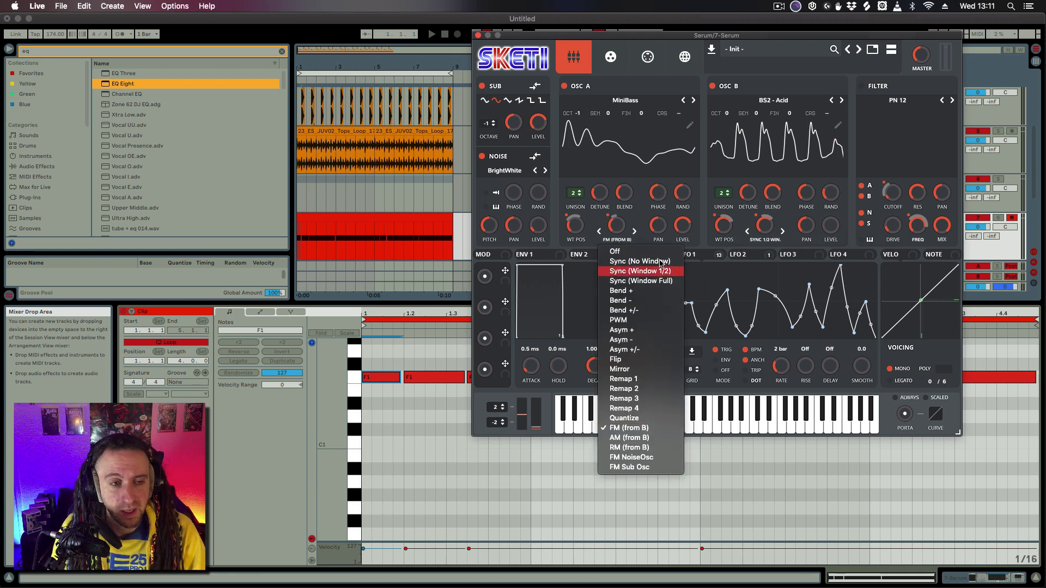
{"action": "left_click", "coordinate": [640, 216]}
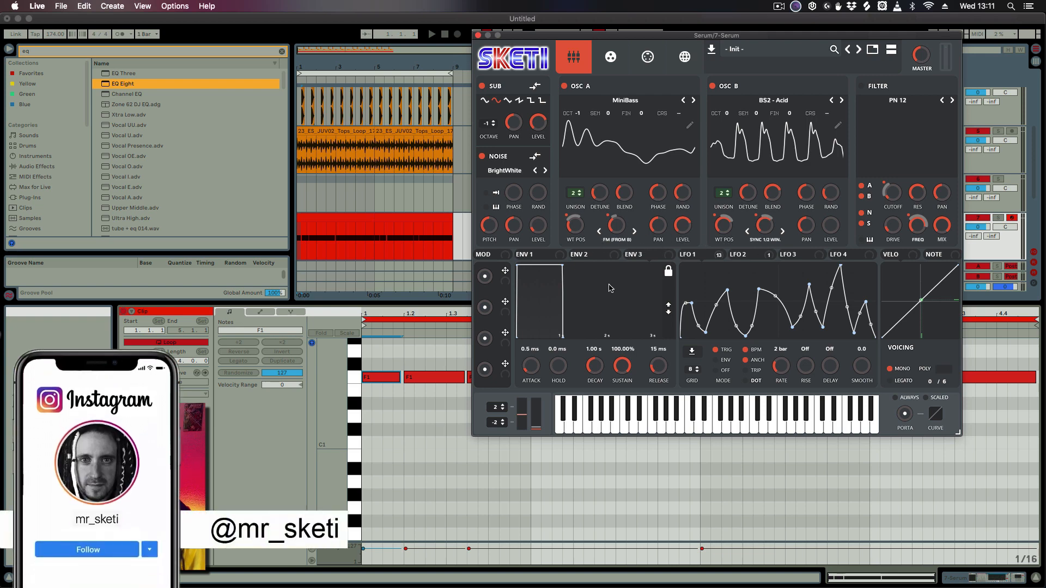
{"action": "left_click", "coordinate": [620, 241]}
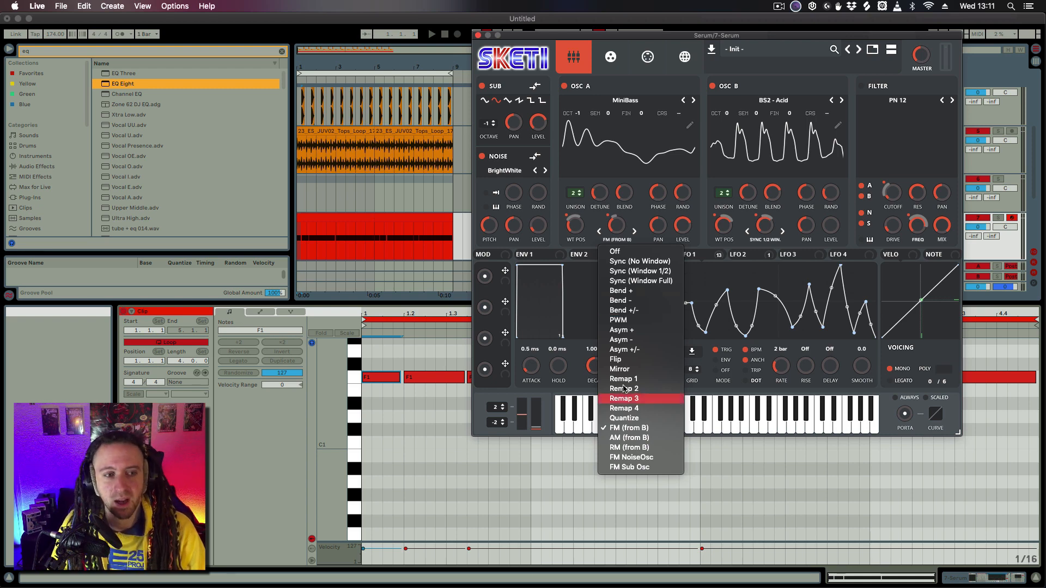
{"action": "left_click", "coordinate": [701, 36]}
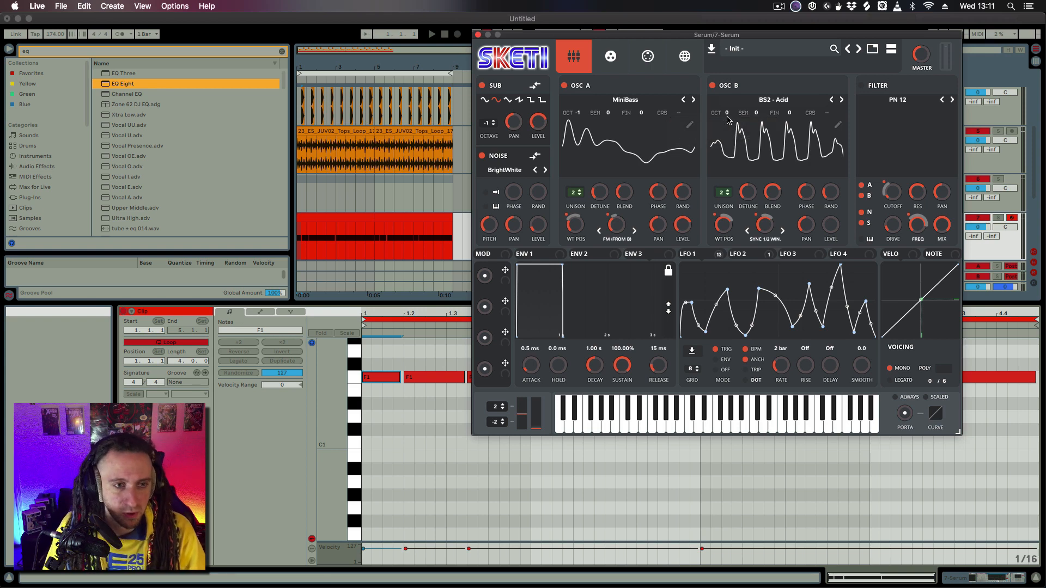
Reset oscillator B's Sync (Window 1/2) warp amount to its default and raise it again
{"action": "left_click_drag", "start_coordinate": [728, 118], "coordinate": [731, 125]}
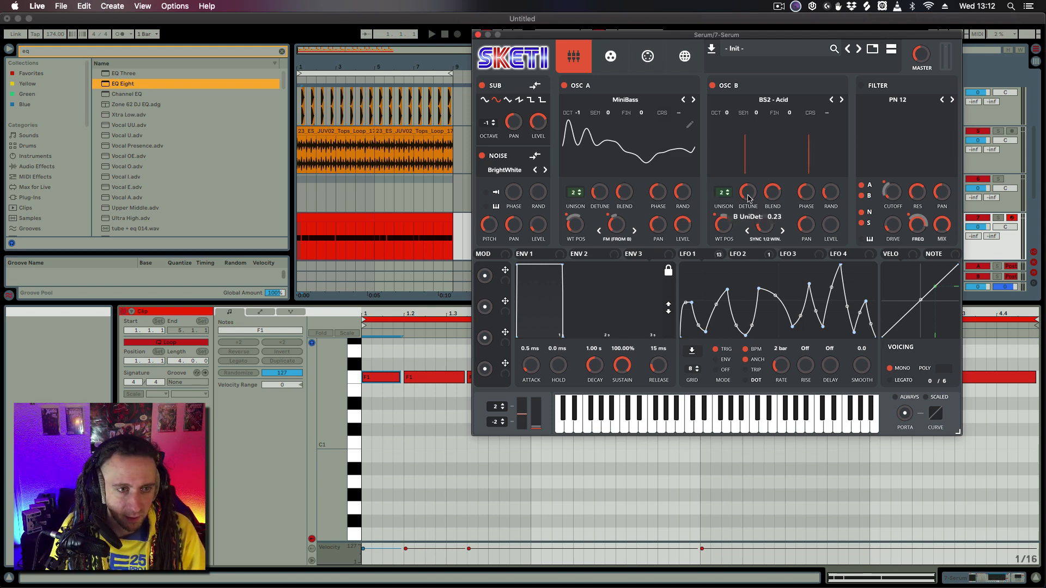
{"action": "left_click_drag", "start_coordinate": [747, 198], "coordinate": [769, 225]}
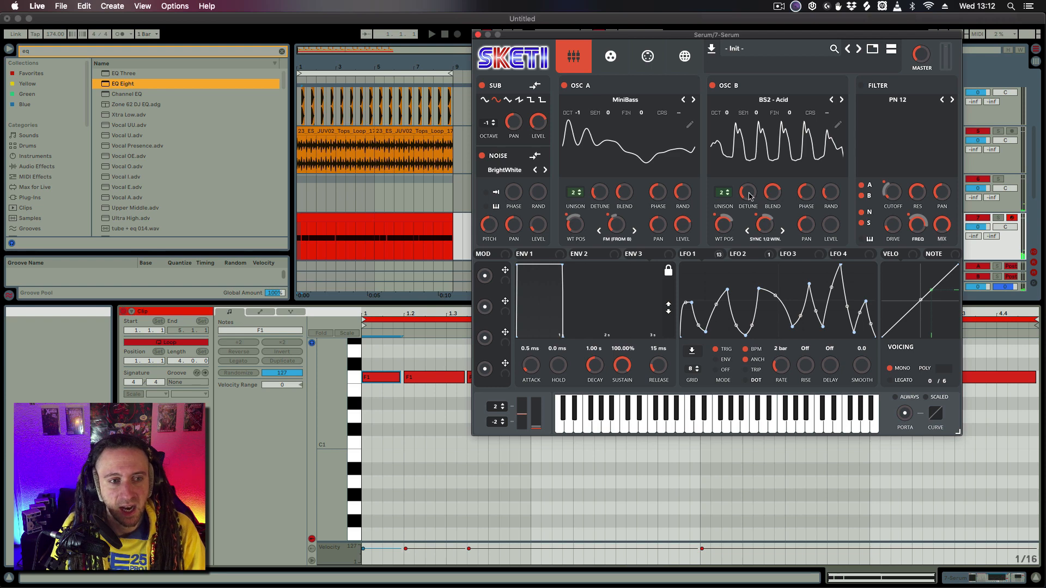
{"action": "double_click", "coordinate": [774, 230]}
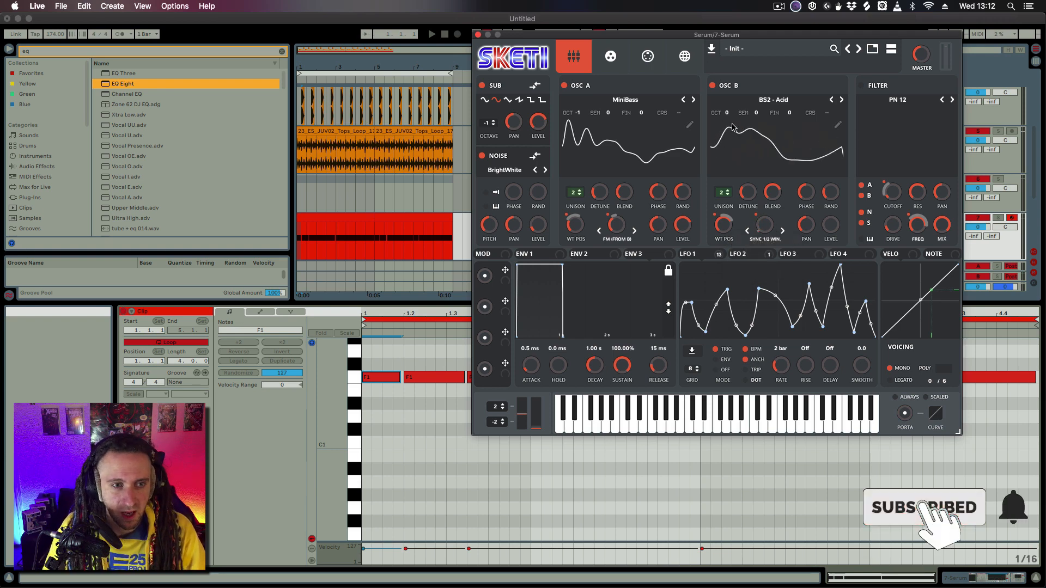
{"action": "left_click_drag", "start_coordinate": [762, 223], "coordinate": [768, 155]}
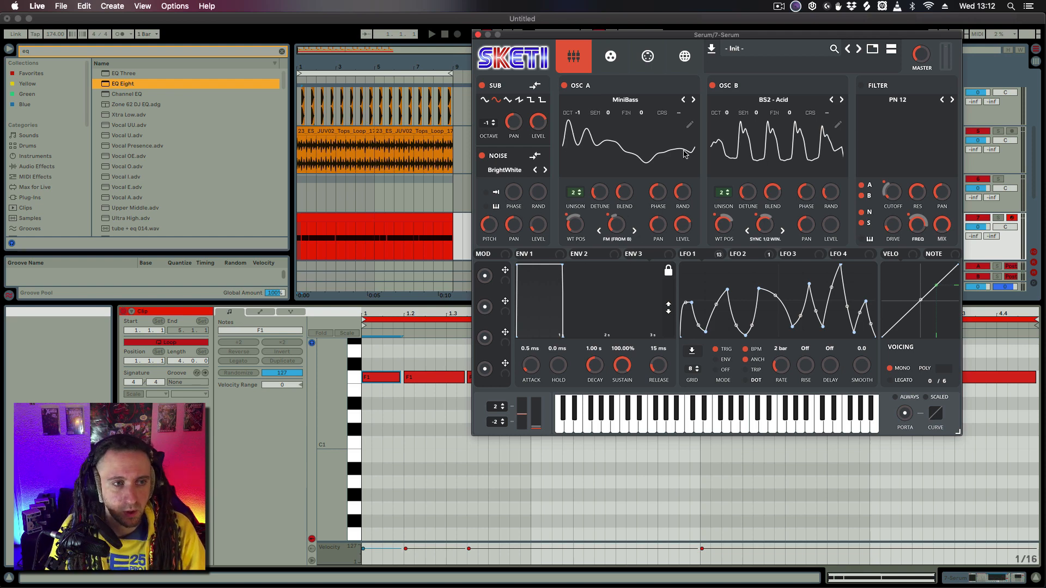
Activate LFO 1's bypassed modulation of oscillator A's warp, and move the synth window aside briefly to view the MIDI notes
{"action": "right_click", "coordinate": [700, 254]}
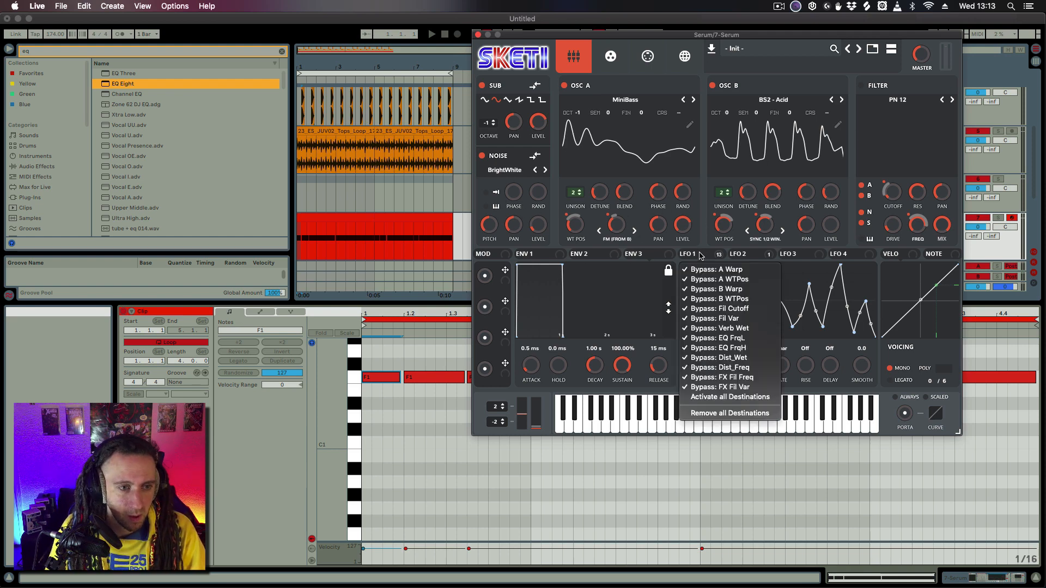
{"action": "left_click", "coordinate": [740, 271]}
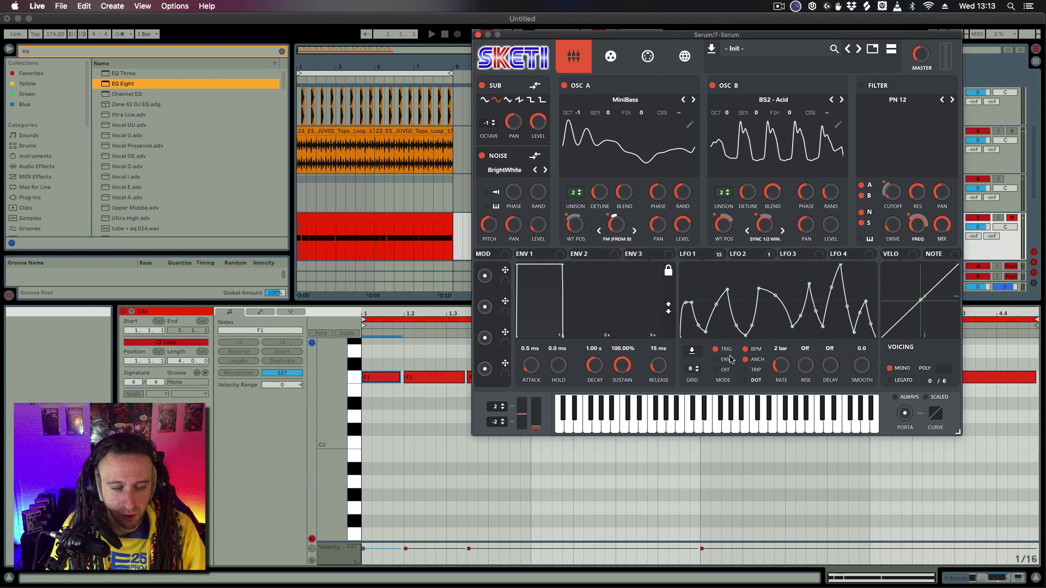
{"action": "mouse_move", "coordinate": [731, 359]}
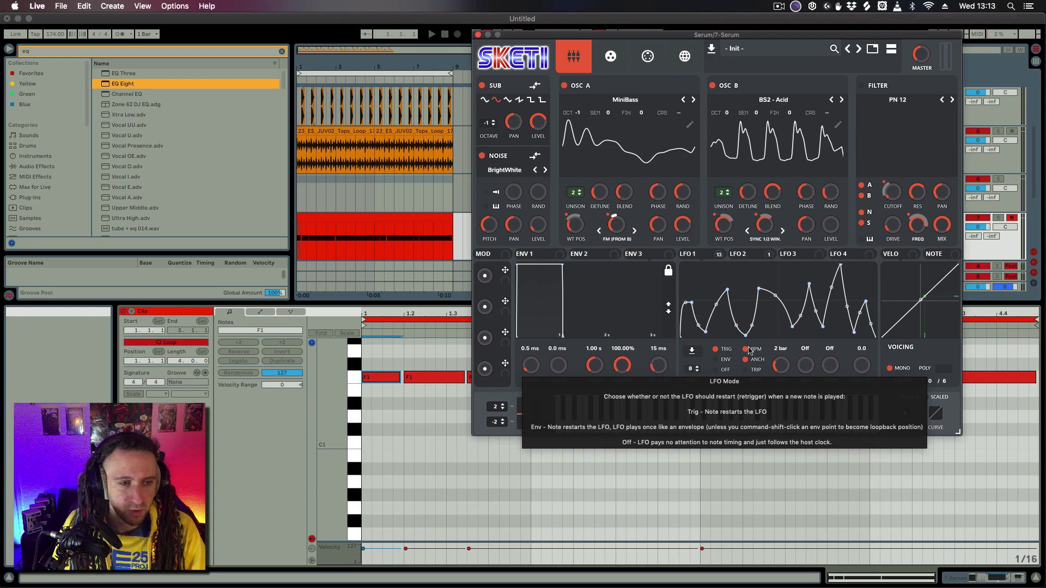
{"action": "left_click_drag", "start_coordinate": [562, 36], "coordinate": [391, 435]}
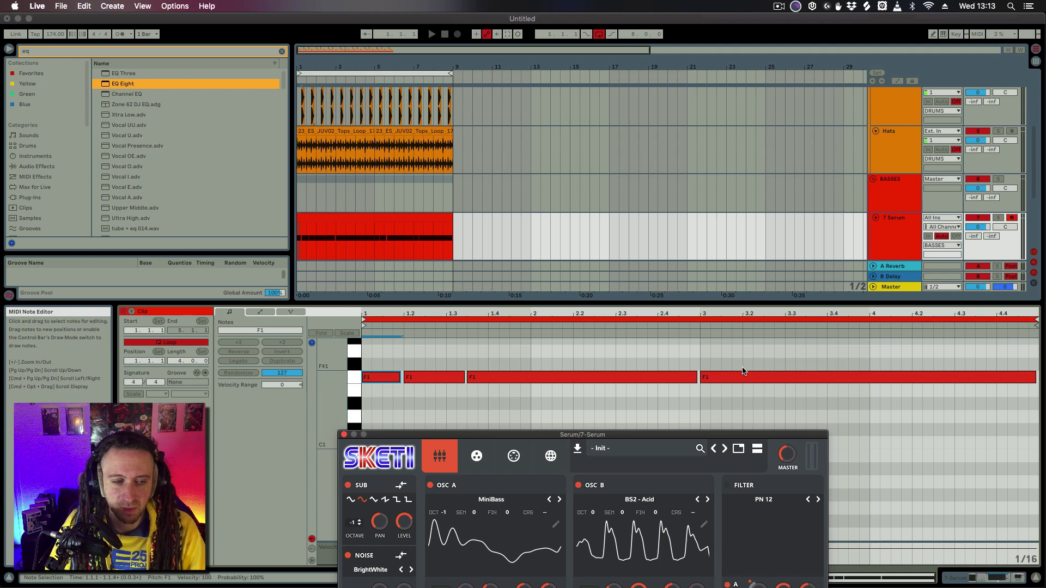
{"action": "left_click_drag", "start_coordinate": [744, 434], "coordinate": [824, 89]}
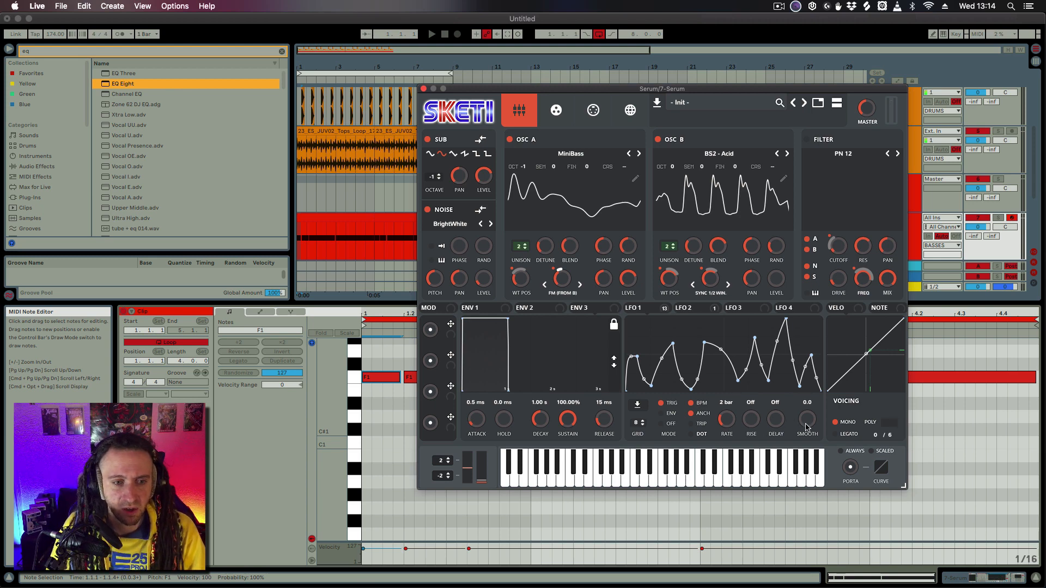
Try LFO 1's smoothing at 100 and return it to 0
{"action": "left_click_drag", "start_coordinate": [808, 428], "coordinate": [809, 191]}
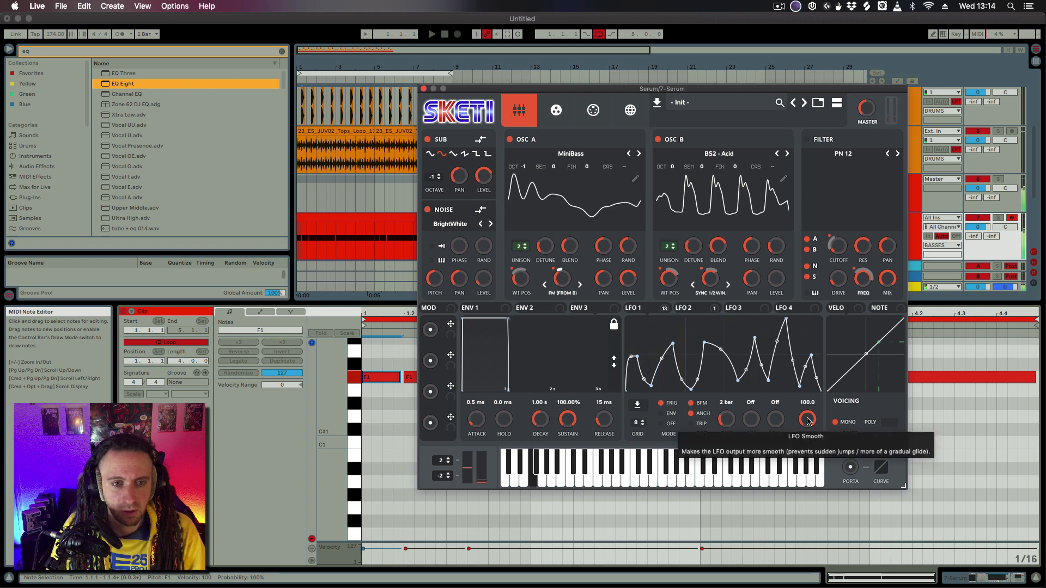
{"action": "left_click_drag", "start_coordinate": [808, 421], "coordinate": [810, 558]}
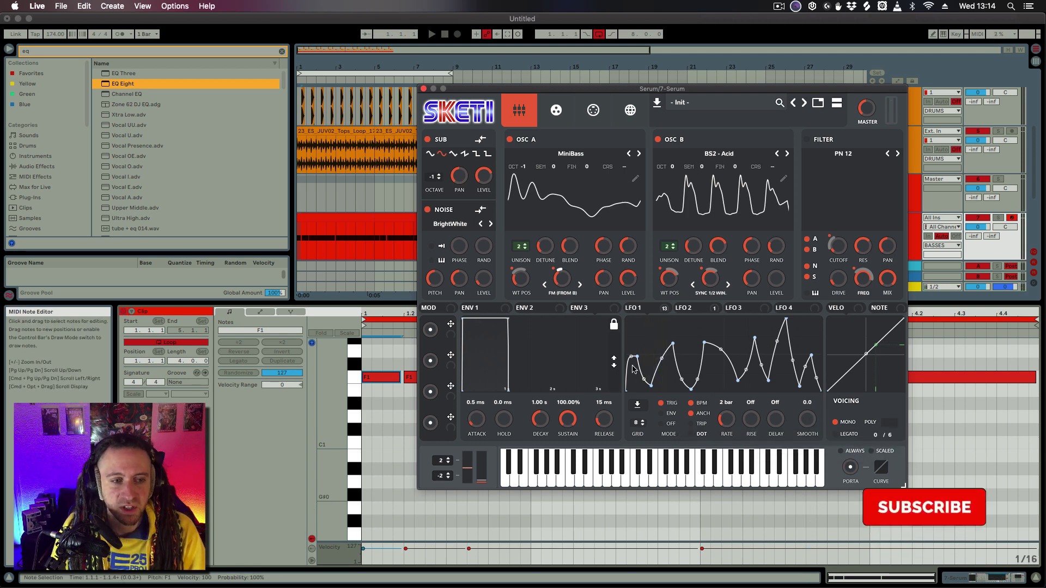
Bypass LFO 1's modulation of oscillator A's warp for comparison and reactivate it
{"action": "right_click", "coordinate": [641, 310]}
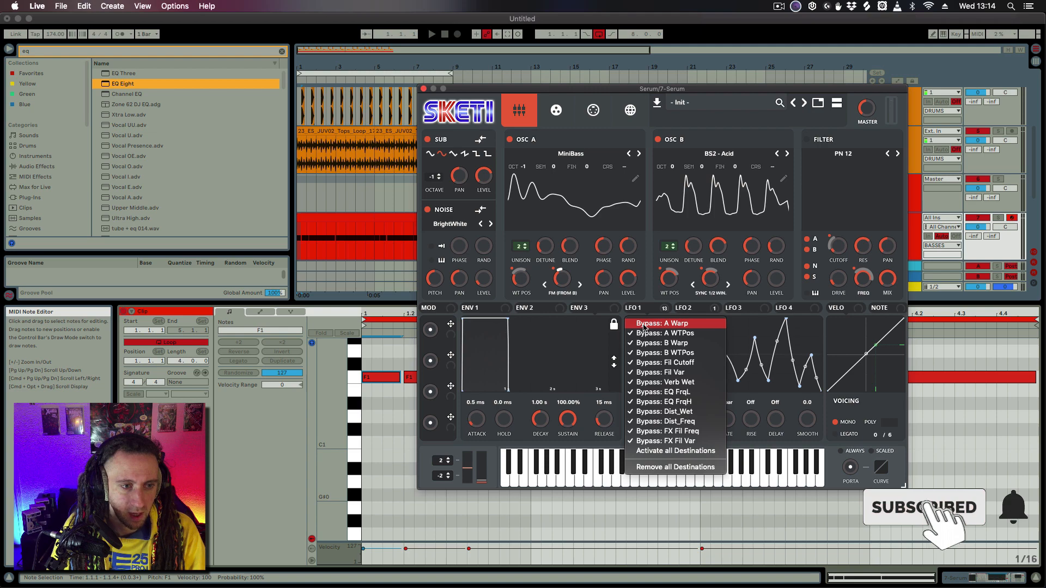
{"action": "left_click", "coordinate": [643, 327]}
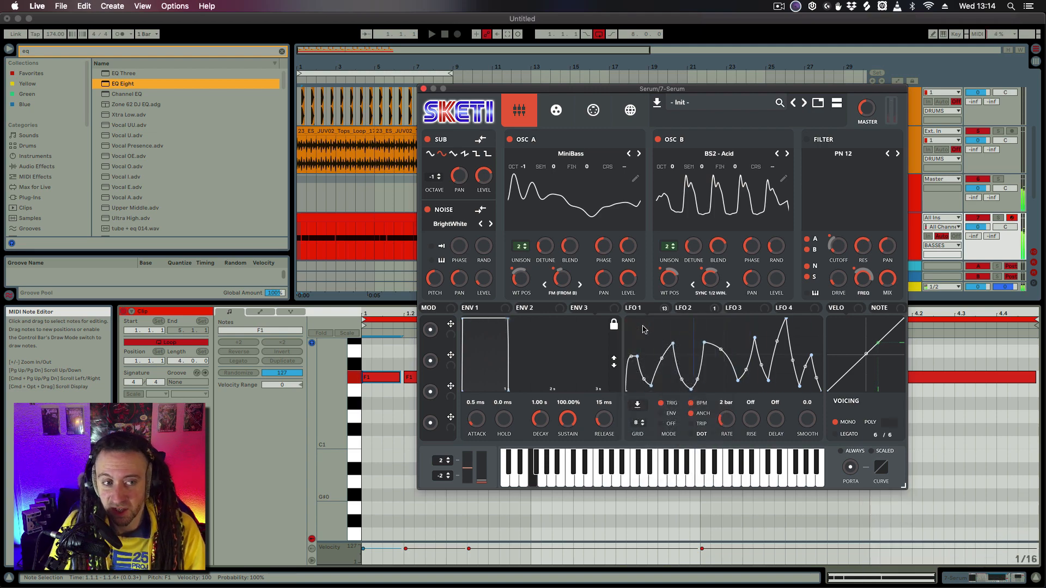
{"action": "right_click", "coordinate": [648, 312]}
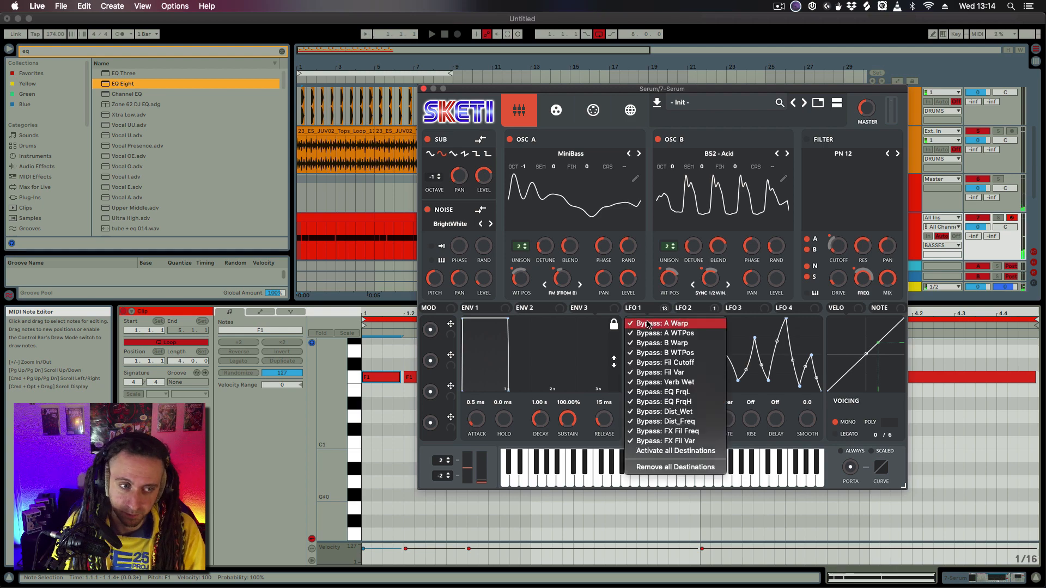
{"action": "left_click", "coordinate": [649, 324]}
Activate LFO 1's modulation of oscillator A's wavetable position, then check LFO 2's shape and return to LFO 1
{"action": "right_click", "coordinate": [647, 310]}
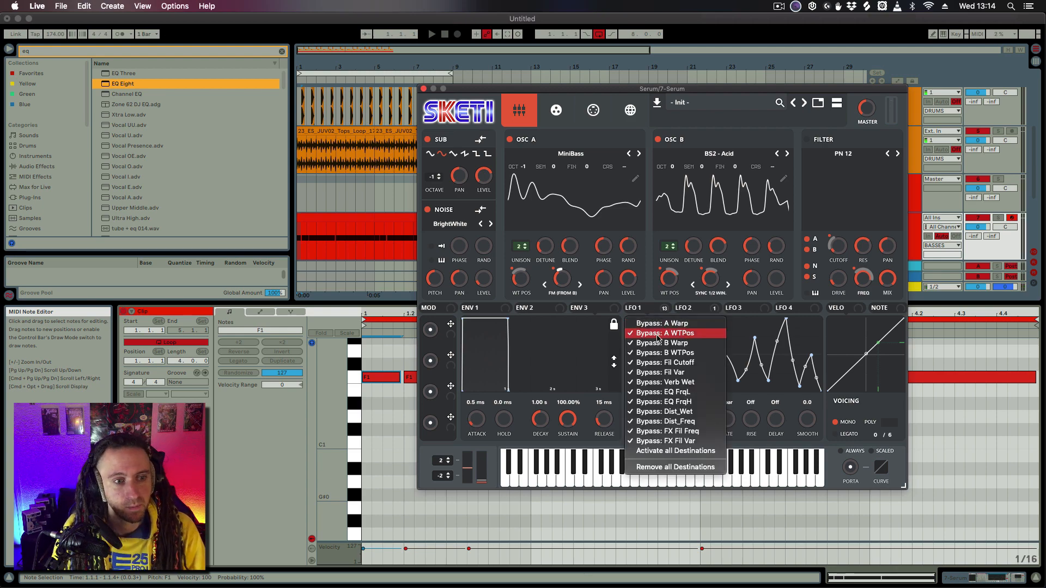
{"action": "left_click", "coordinate": [675, 337]}
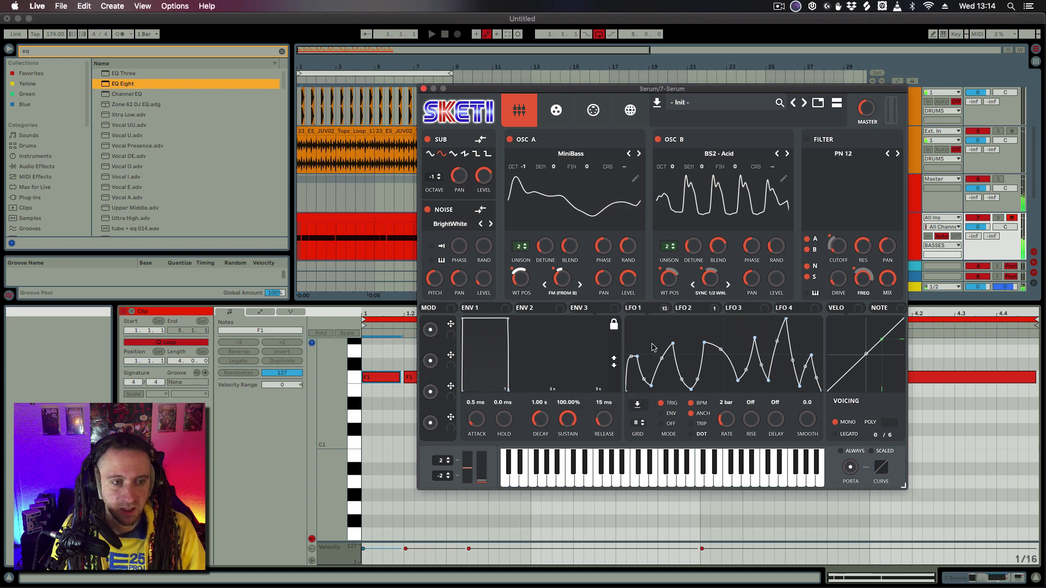
{"action": "left_click", "coordinate": [711, 312]}
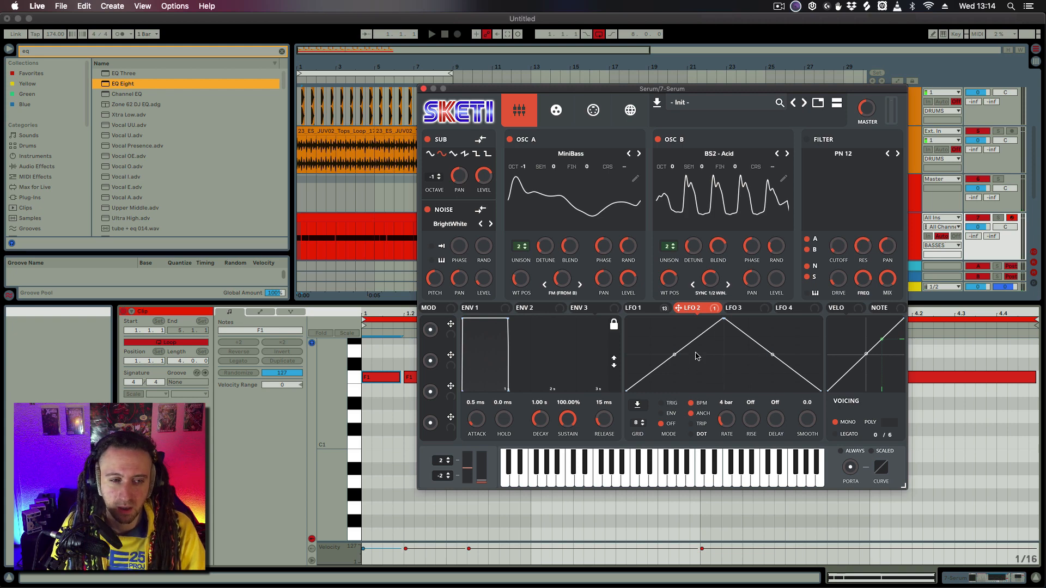
{"action": "left_click", "coordinate": [639, 308]}
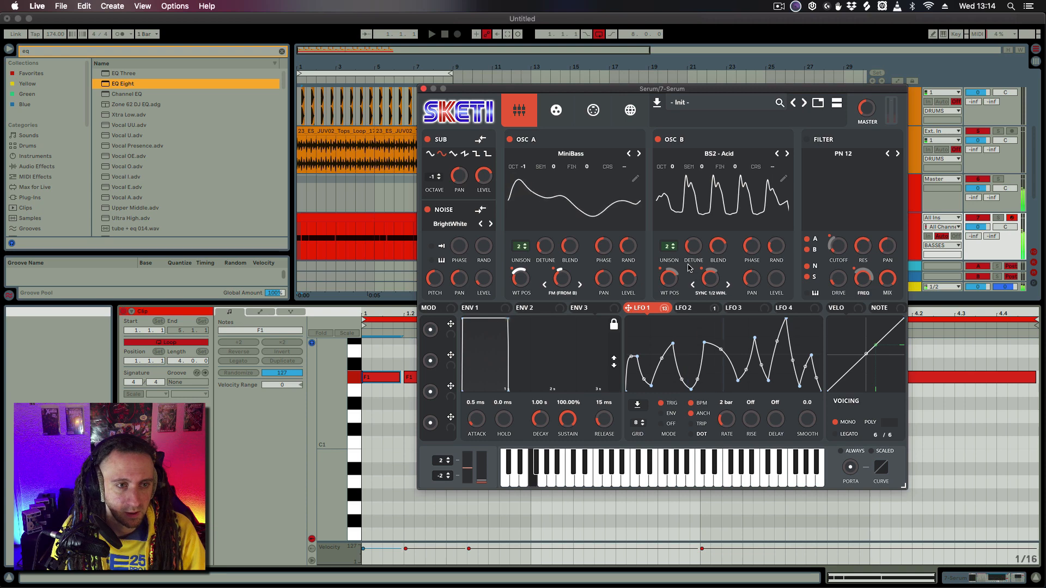
Activate LFO 1's bypassed modulations of oscillator B's wavetable position and warp
{"action": "right_click", "coordinate": [642, 310]}
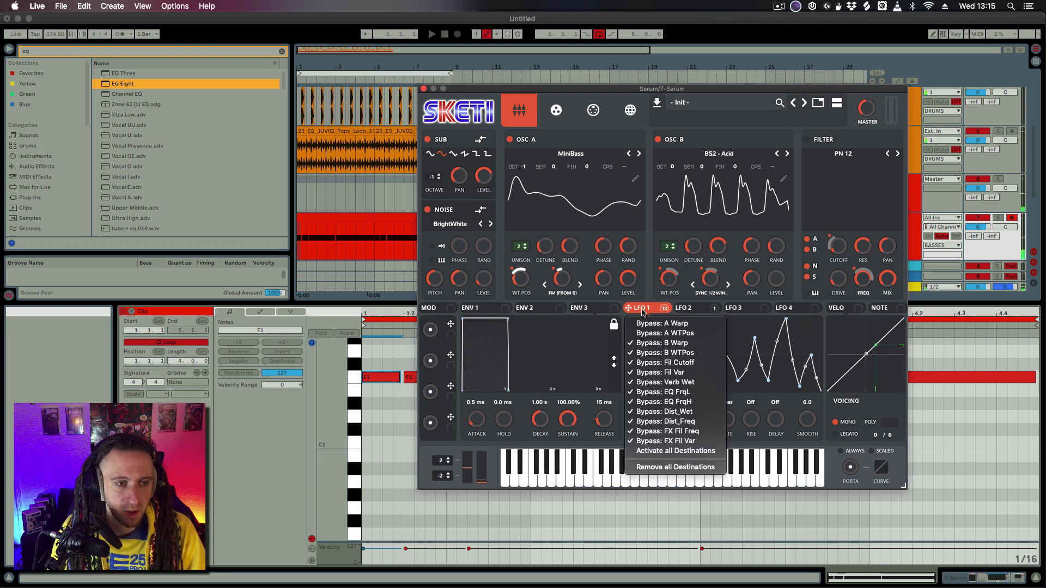
{"action": "left_click", "coordinate": [683, 356]}
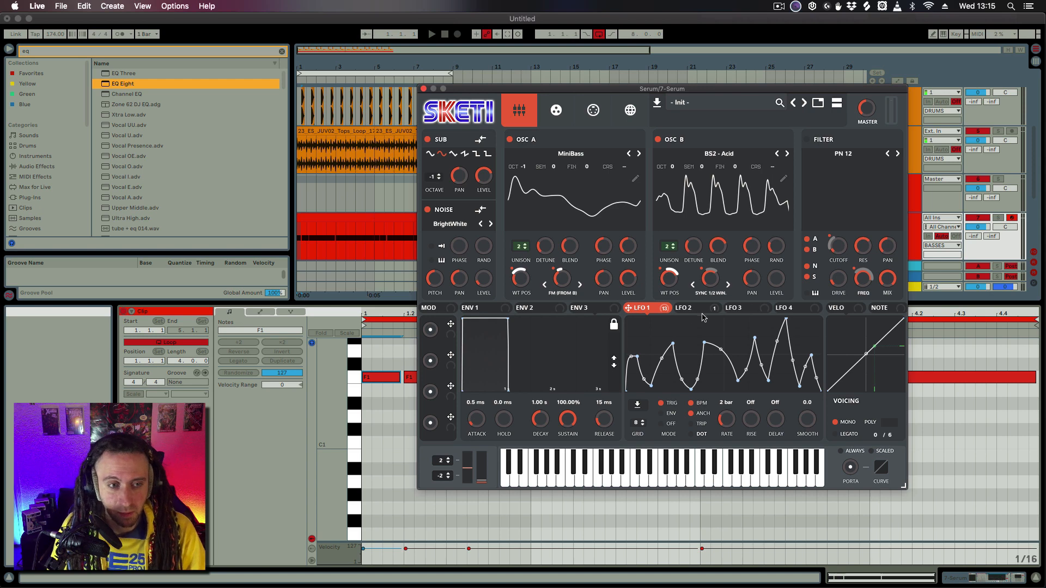
{"action": "left_click", "coordinate": [664, 308]}
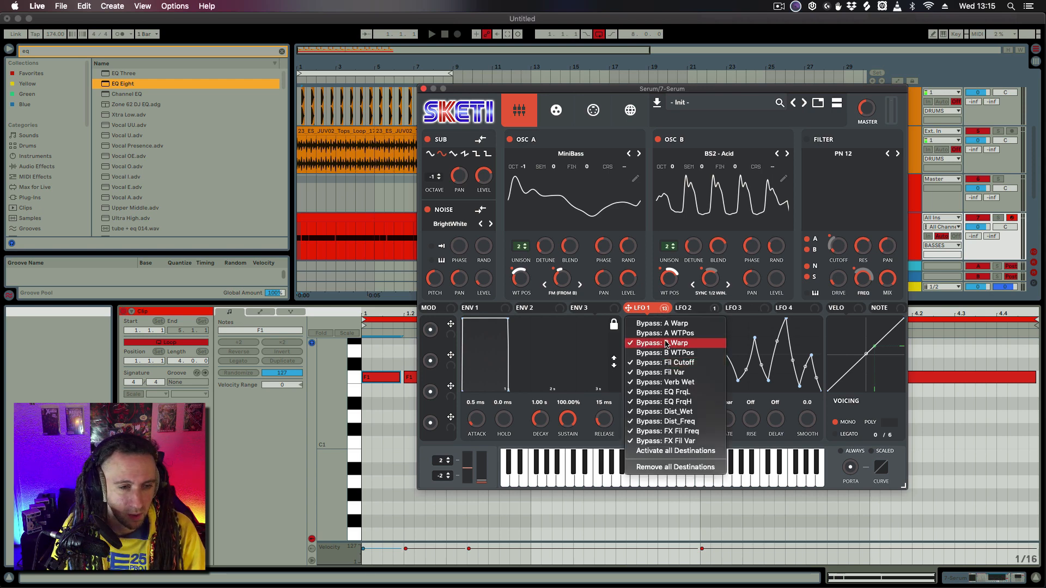
{"action": "left_click", "coordinate": [670, 345]}
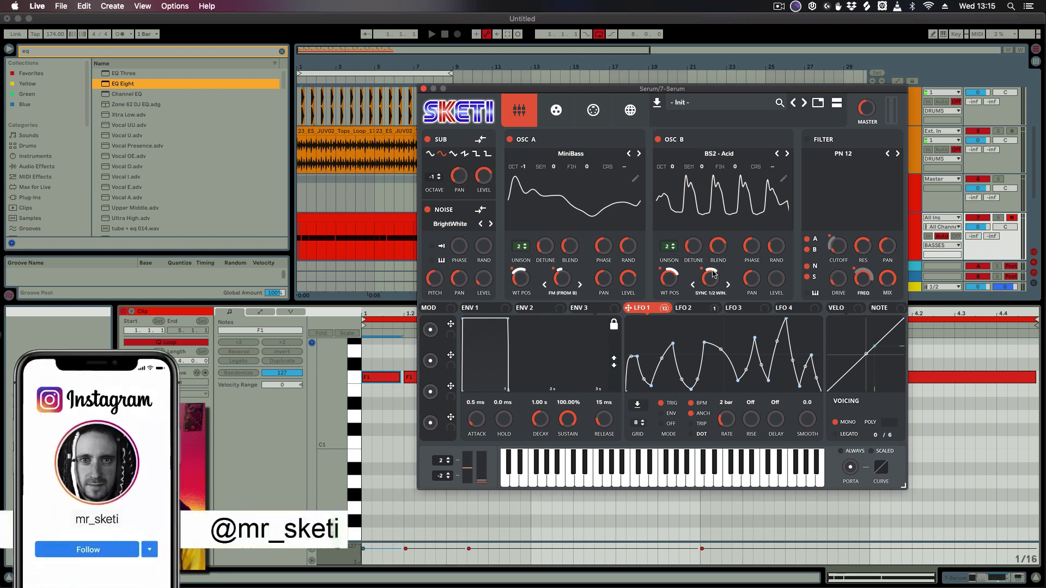
Fine-tune oscillator B's warp amount and the depth of its LFO 1 modulation
{"action": "mouse_move", "coordinate": [708, 283]}
{"action": "left_mouse_down"}
{"action": "mouse_move", "coordinate": [714, 316]}
{"action": "mouse_move", "coordinate": [717, 275]}
{"action": "mouse_move", "coordinate": [708, 284]}
{"action": "left_mouse_up"}
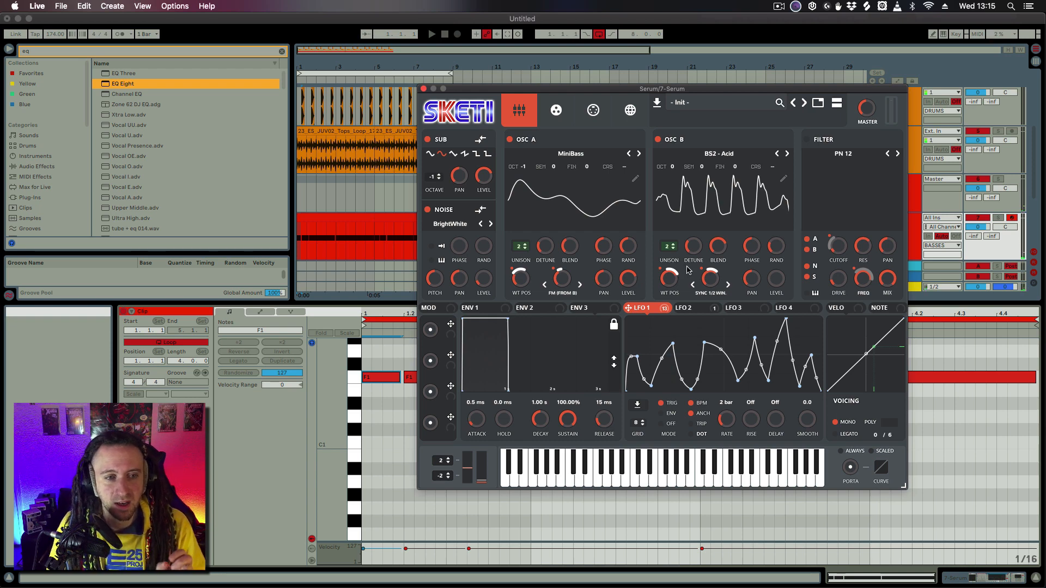
{"action": "mouse_move", "coordinate": [700, 269]}
{"action": "left_mouse_down"}
{"action": "mouse_move", "coordinate": [700, 305]}
{"action": "mouse_move", "coordinate": [701, 272]}
{"action": "left_mouse_up"}
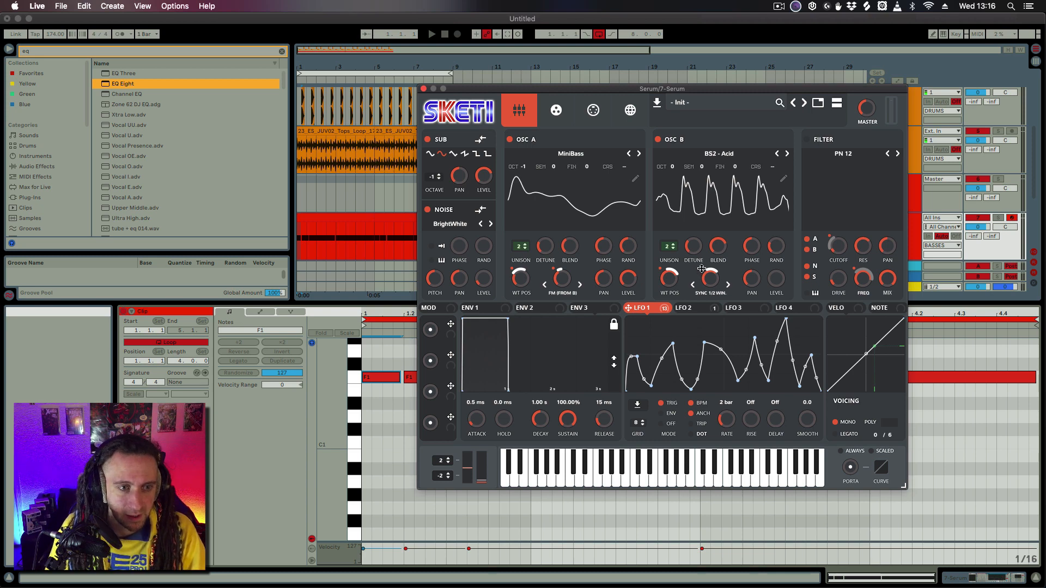
{"action": "mouse_move", "coordinate": [701, 269]}
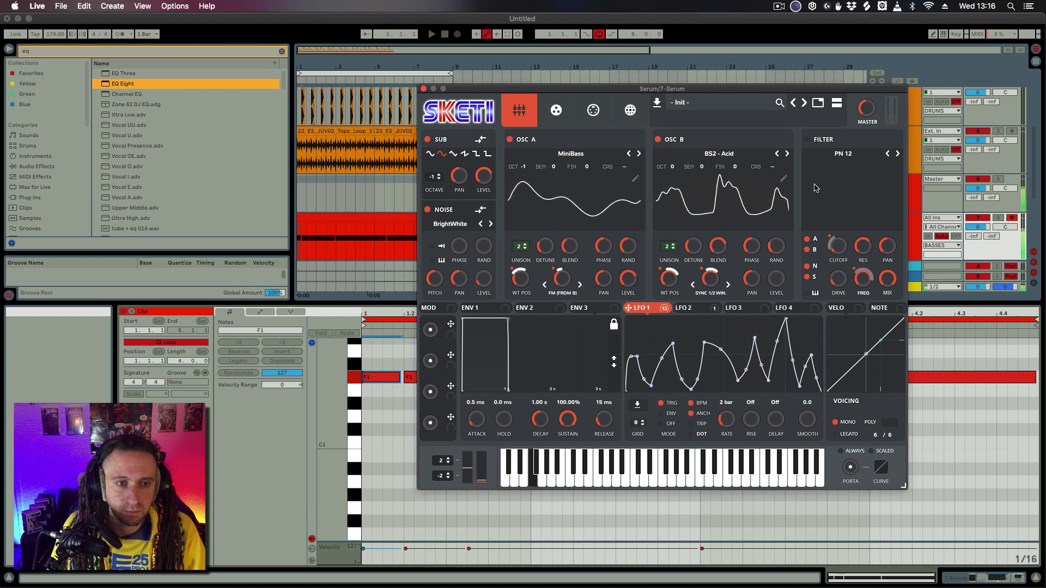
Enable the filter section and reposition the synth window over the arrangement
{"action": "left_click", "coordinate": [807, 140]}
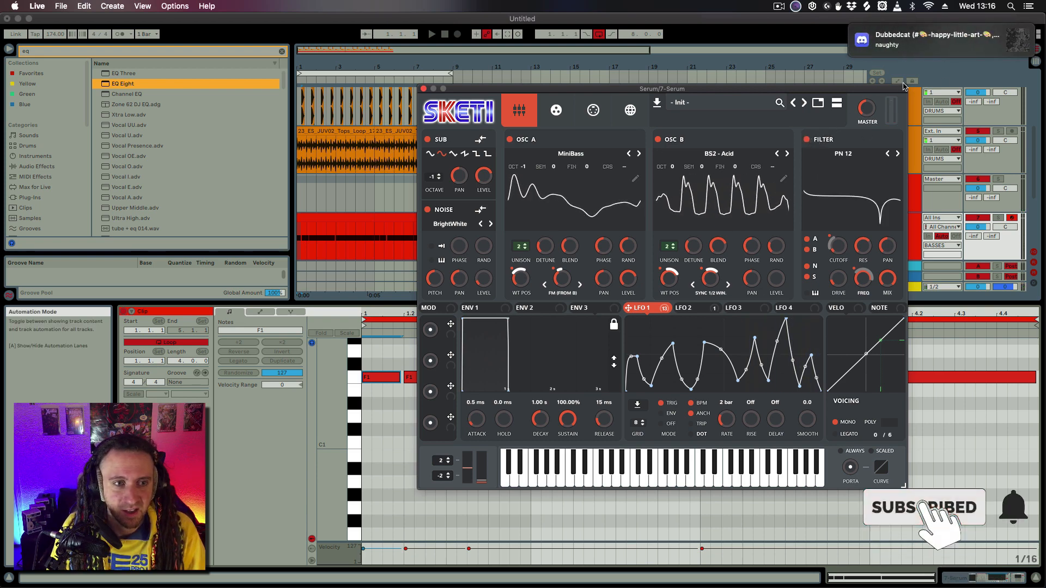
{"action": "left_click_drag", "start_coordinate": [815, 89], "coordinate": [800, 83]}
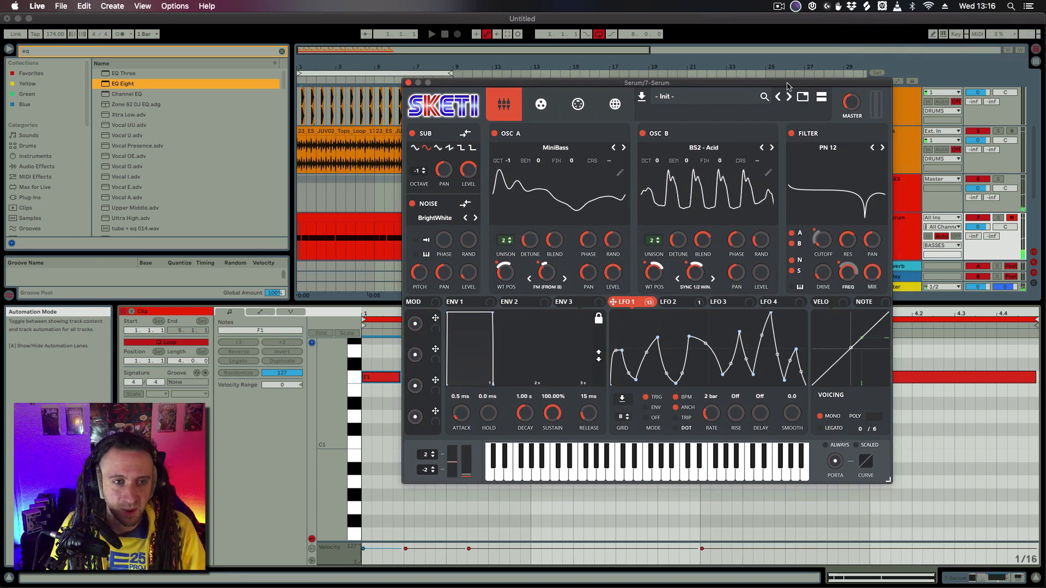
{"action": "left_click_drag", "start_coordinate": [787, 85], "coordinate": [792, 100]}
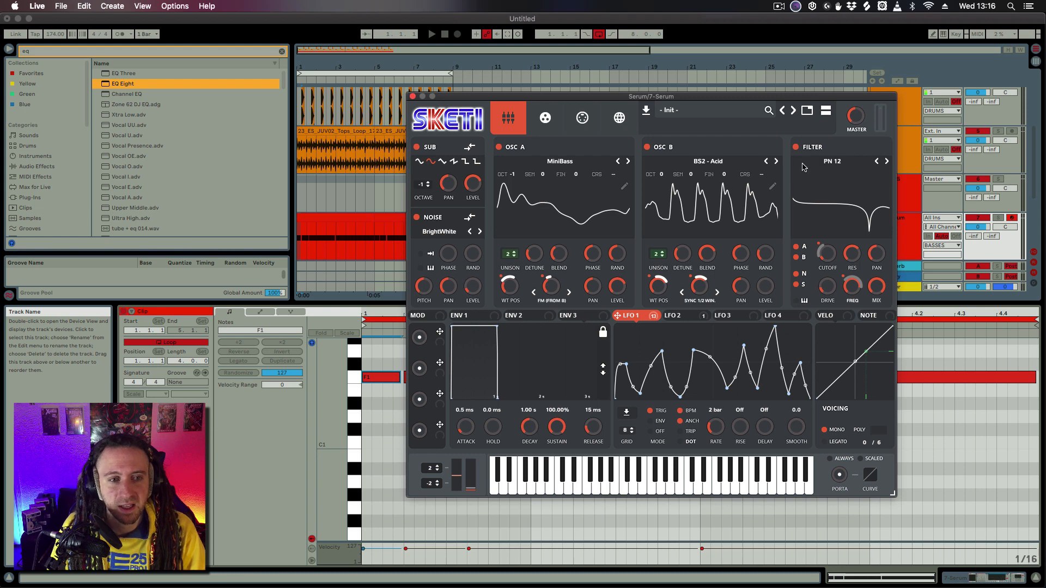
Choose PN 12 from the Multi filter types and raise the filter's FREQ control slightly
{"action": "left_click", "coordinate": [840, 162]}
{"action": "mouse_move", "coordinate": [838, 173]}
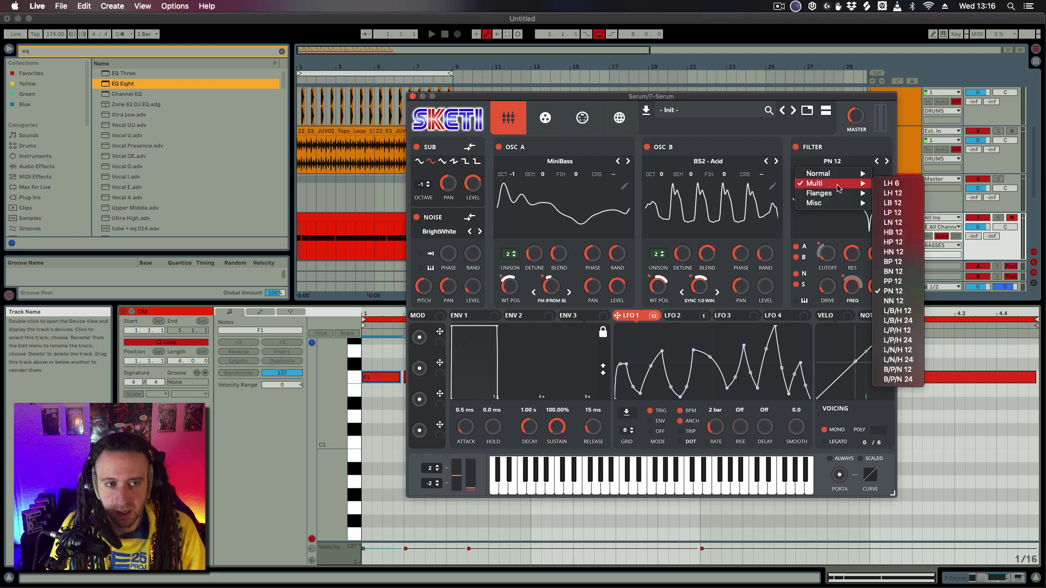
{"action": "left_click", "coordinate": [893, 294]}
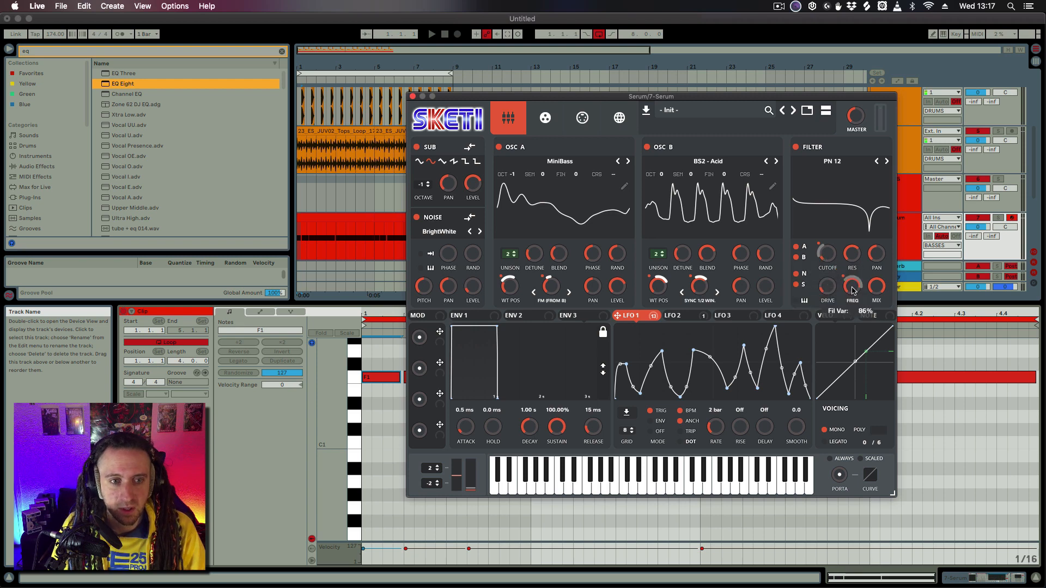
{"action": "left_click_drag", "start_coordinate": [853, 288], "coordinate": [843, 256]}
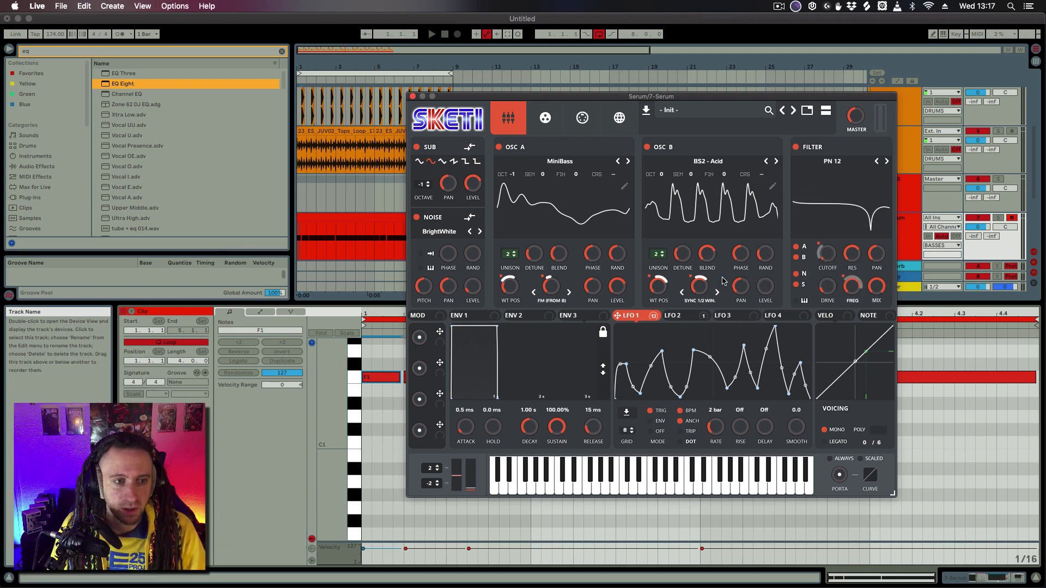
Activate LFO 1's bypassed modulation of the main filter's cutoff, switching it off and on again to compare the sound
{"action": "right_click", "coordinate": [826, 253]}
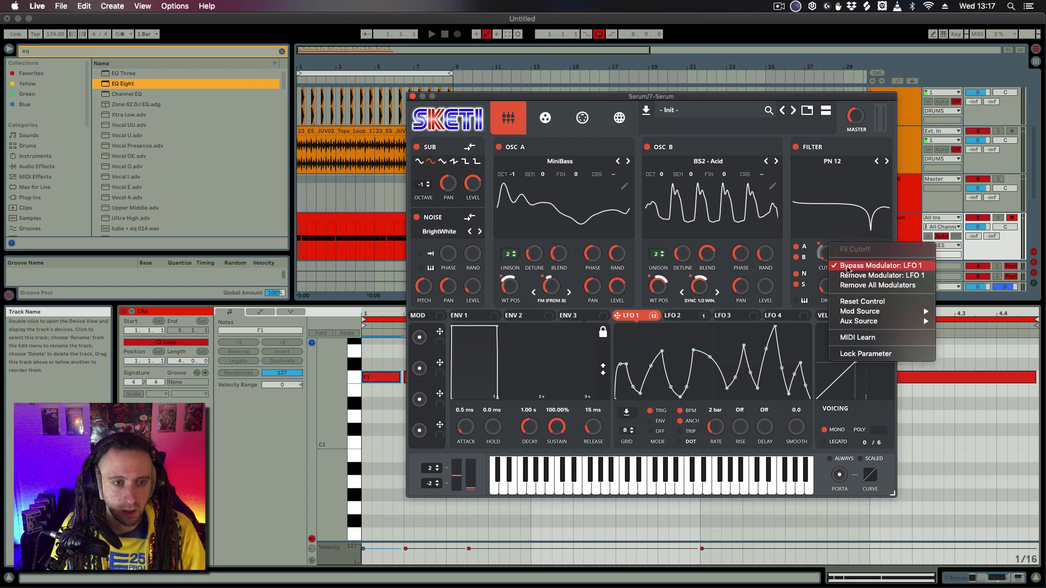
{"action": "left_click", "coordinate": [829, 267]}
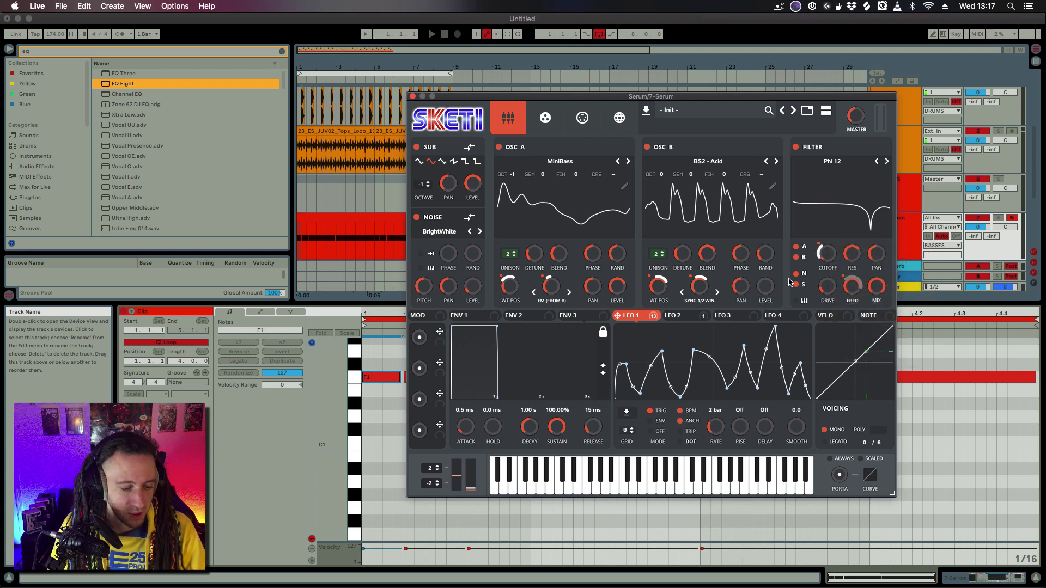
{"action": "right_click", "coordinate": [830, 261]}
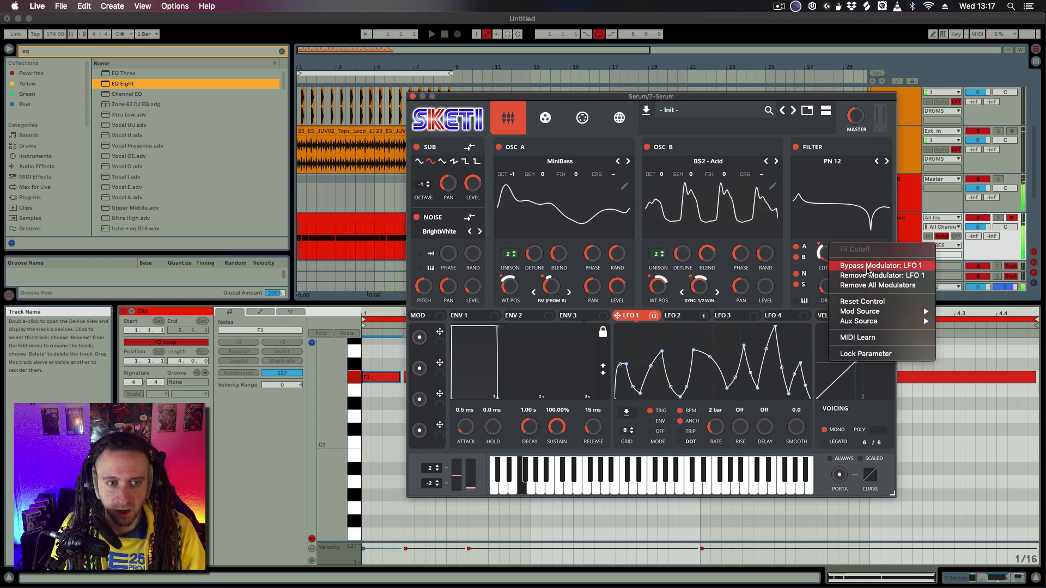
{"action": "left_click", "coordinate": [867, 269]}
{"action": "right_click", "coordinate": [828, 254]}
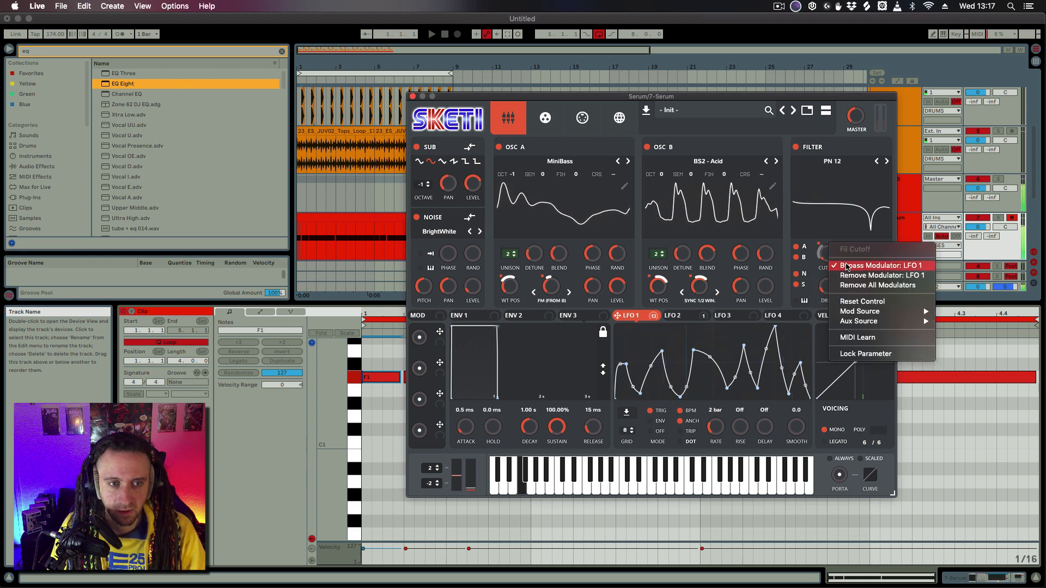
{"action": "left_click", "coordinate": [848, 267]}
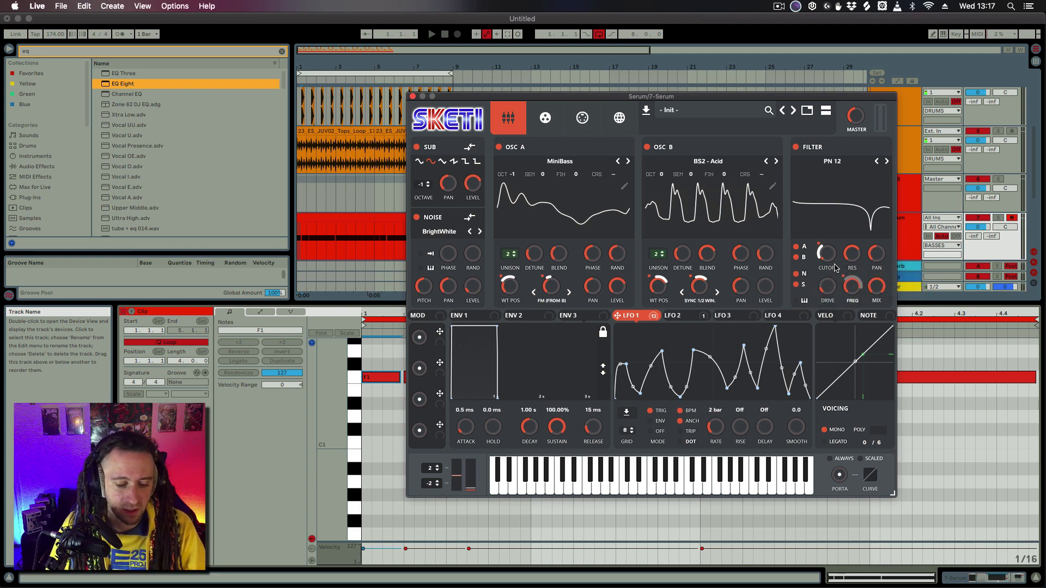
Activate LFO 1's bypassed modulation of the main filter's FREQ control
{"action": "right_click", "coordinate": [852, 292]}
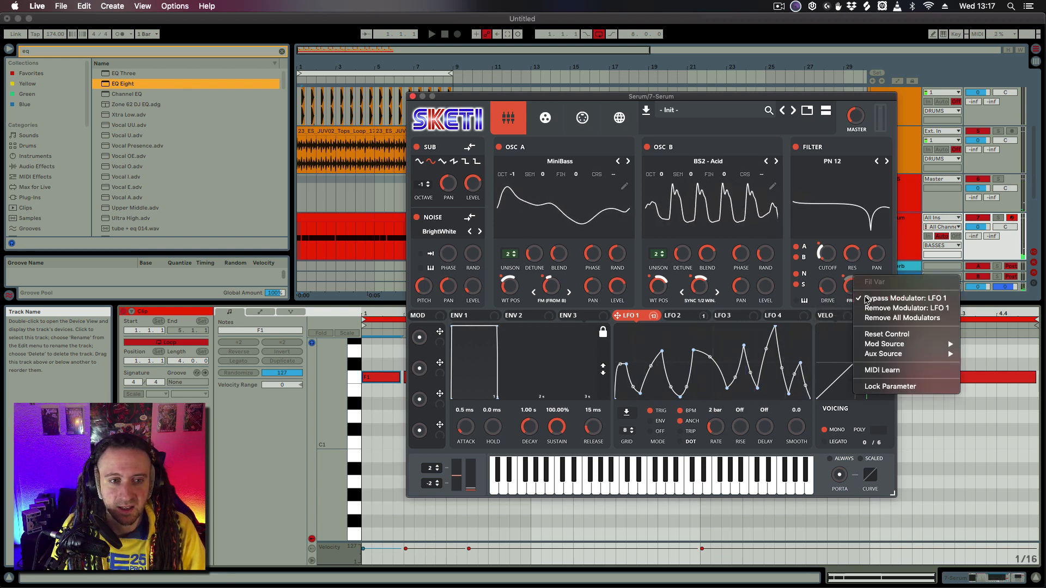
{"action": "left_click", "coordinate": [871, 297]}
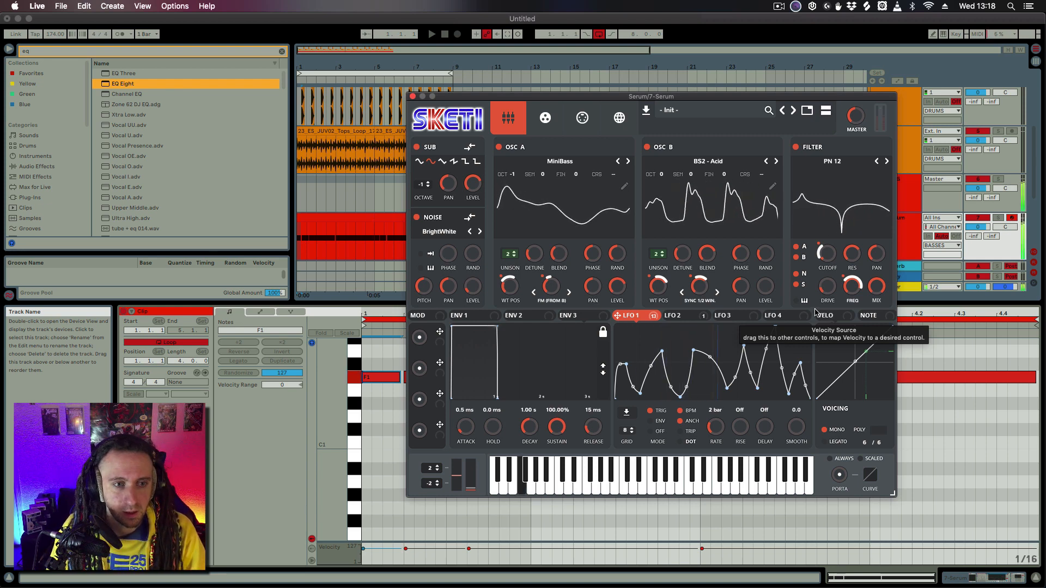
{"action": "left_click", "coordinate": [825, 289]}
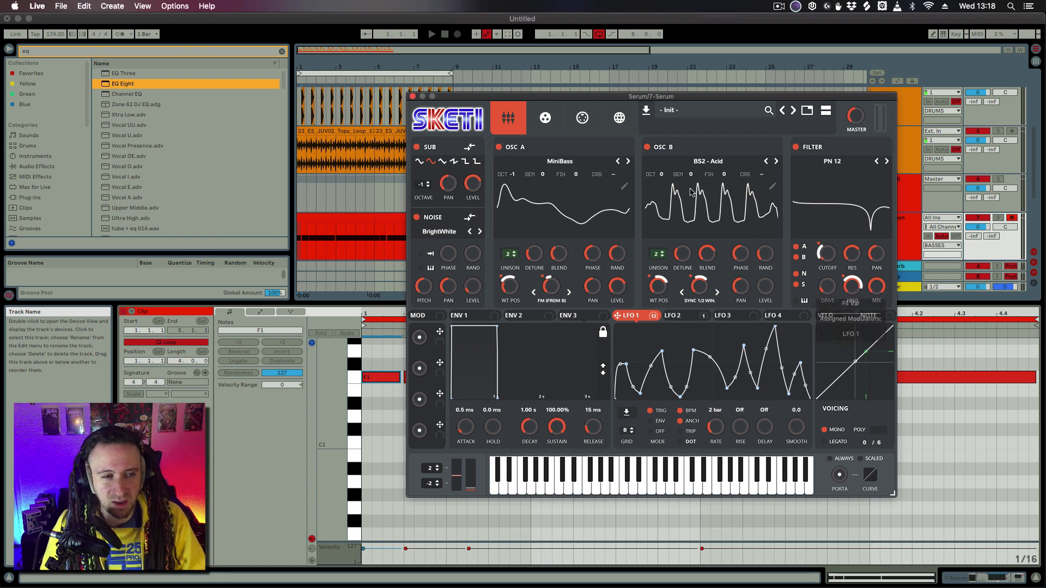
{"action": "left_click", "coordinate": [545, 118]}
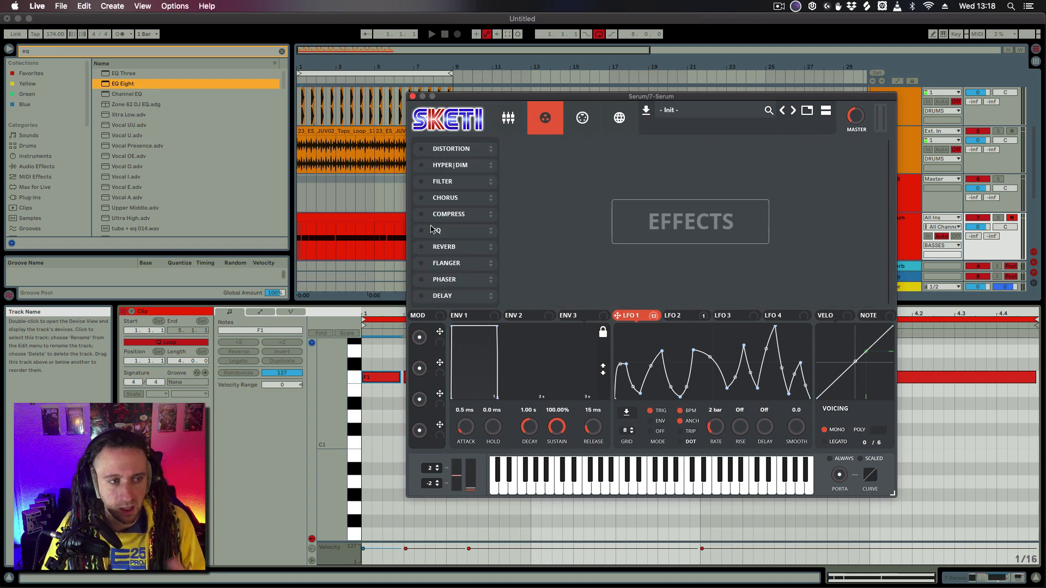
{"action": "left_click", "coordinate": [507, 117]}
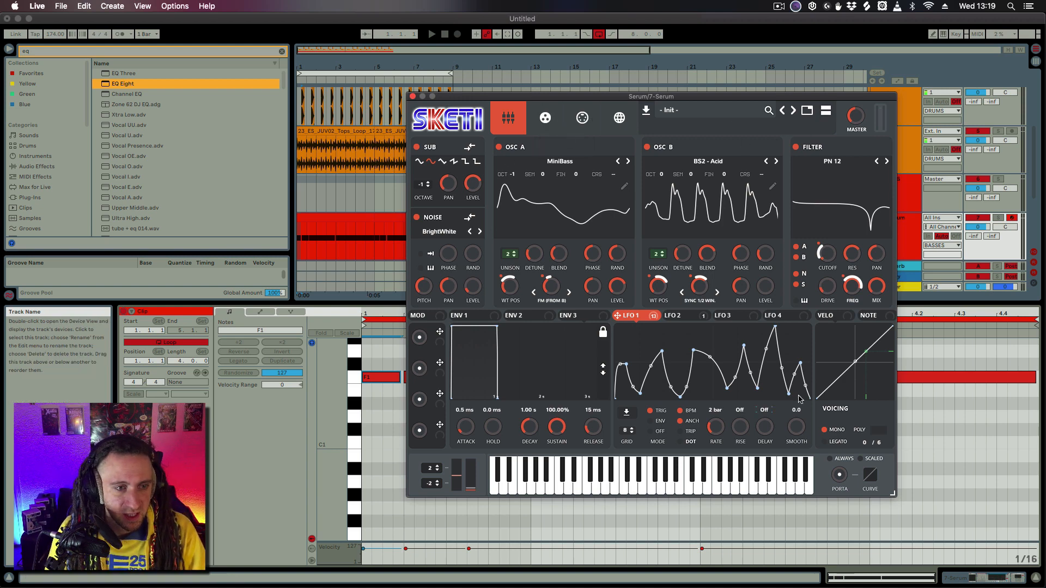
{"action": "left_click", "coordinate": [675, 316]}
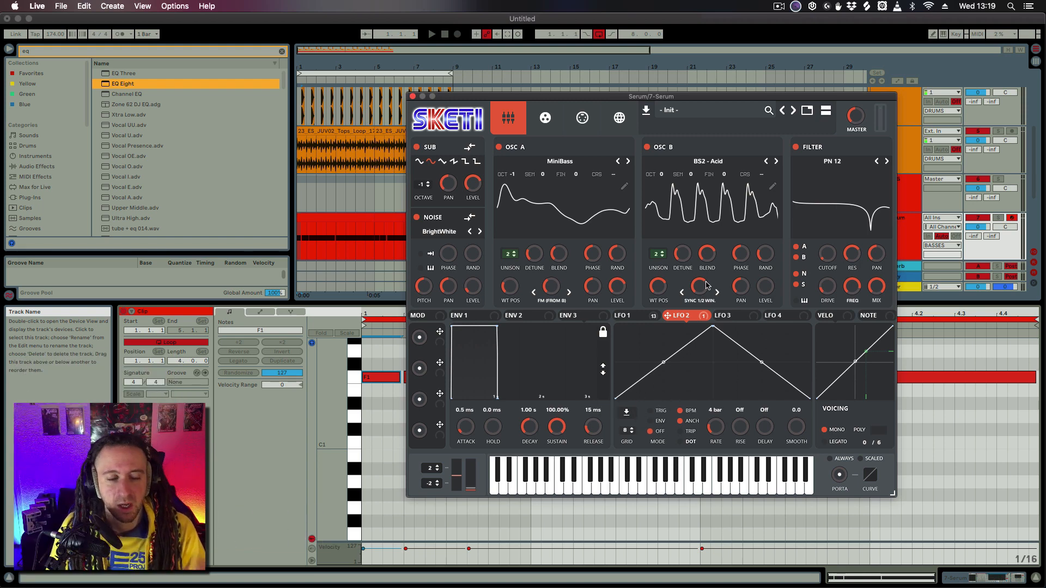
{"action": "left_click", "coordinate": [629, 315]}
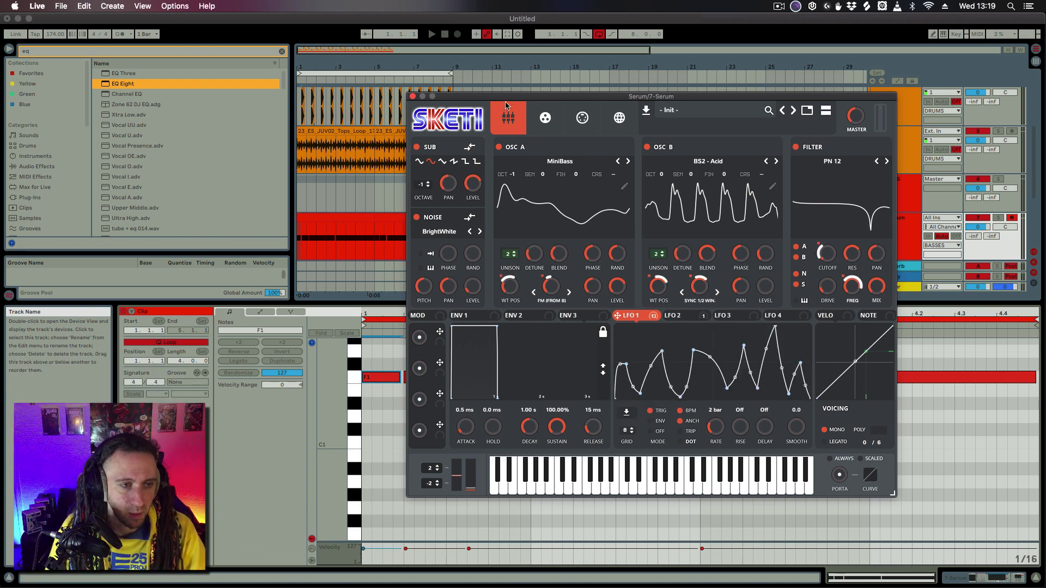
{"action": "left_click", "coordinate": [552, 122]}
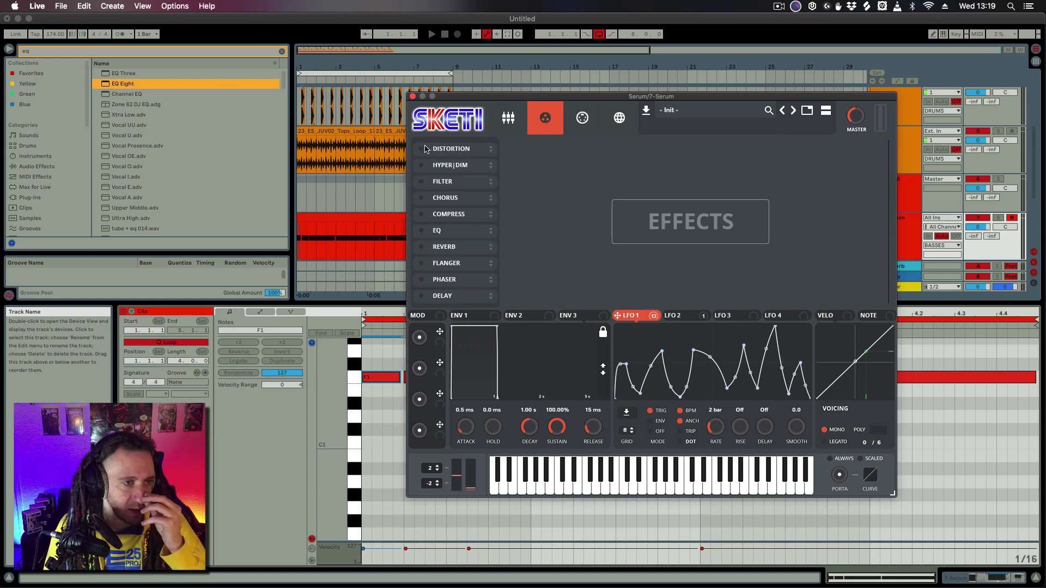
{"action": "left_click", "coordinate": [508, 117]}
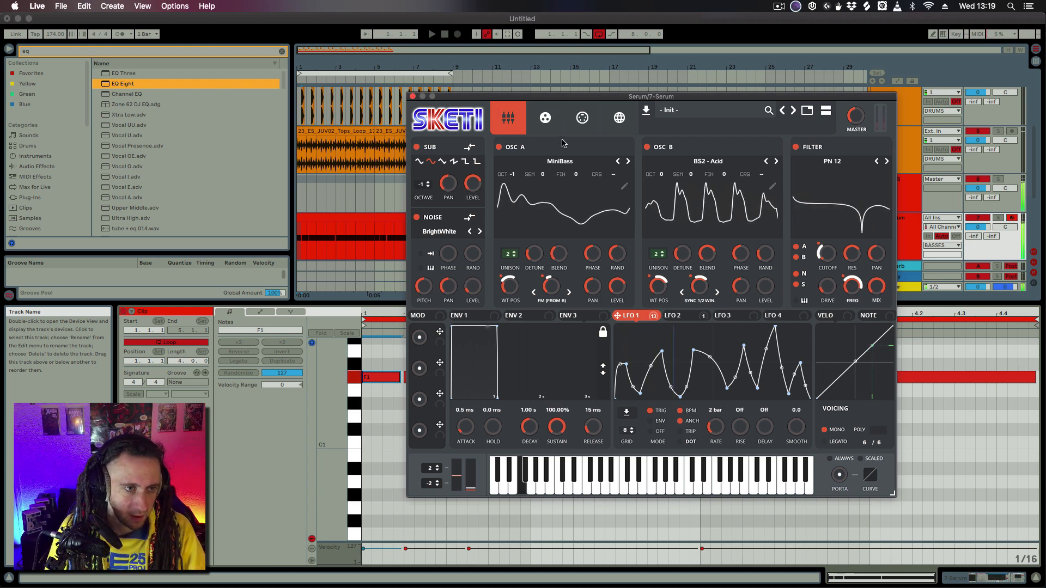
Enable the Distortion effect in the effects section and keep its type set to Tube
{"action": "left_click", "coordinate": [544, 118]}
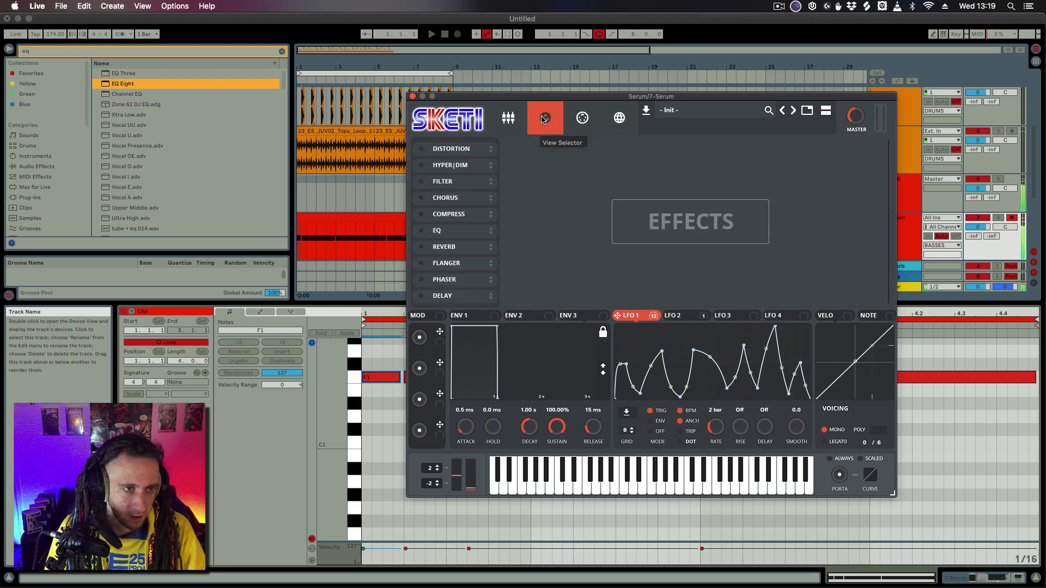
{"action": "left_click", "coordinate": [419, 149]}
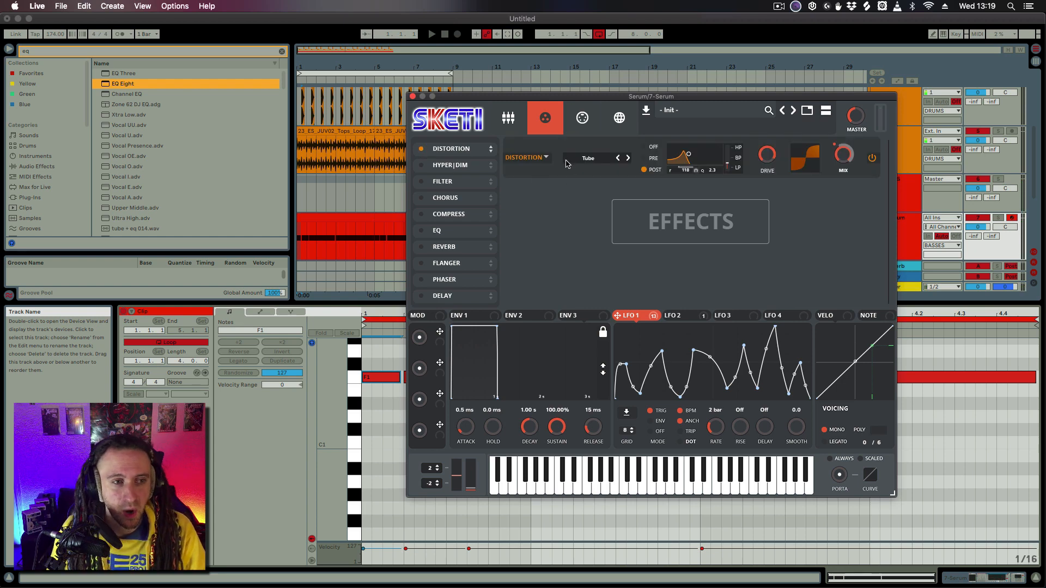
{"action": "left_click", "coordinate": [586, 160]}
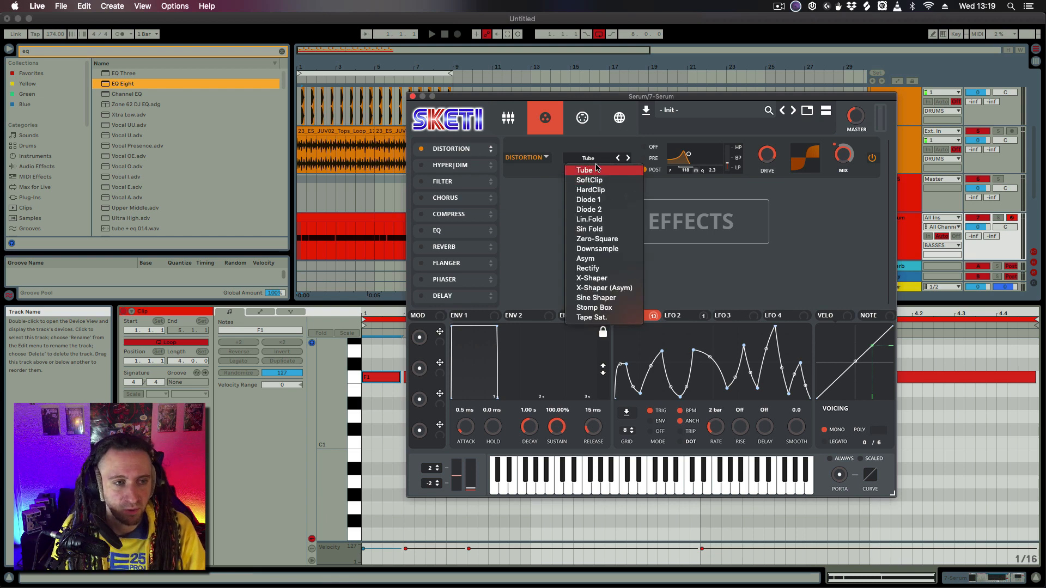
{"action": "left_click", "coordinate": [611, 102]}
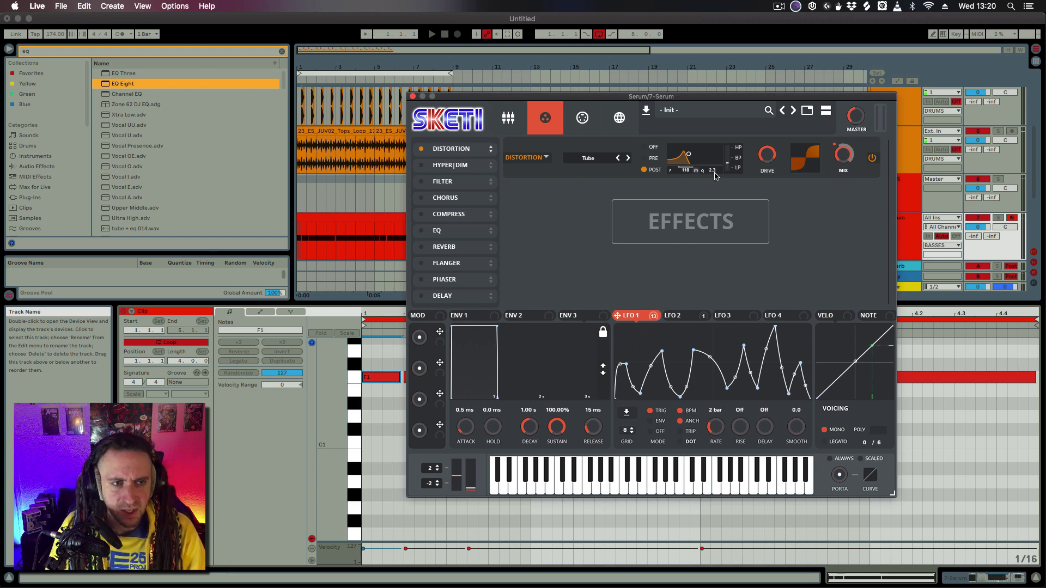
Activate LFO 1's bypassed Dist_Freq modulation and audition the distortion filter's morph up to 100% before returning it towards low-pass
{"action": "right_click", "coordinate": [647, 316]}
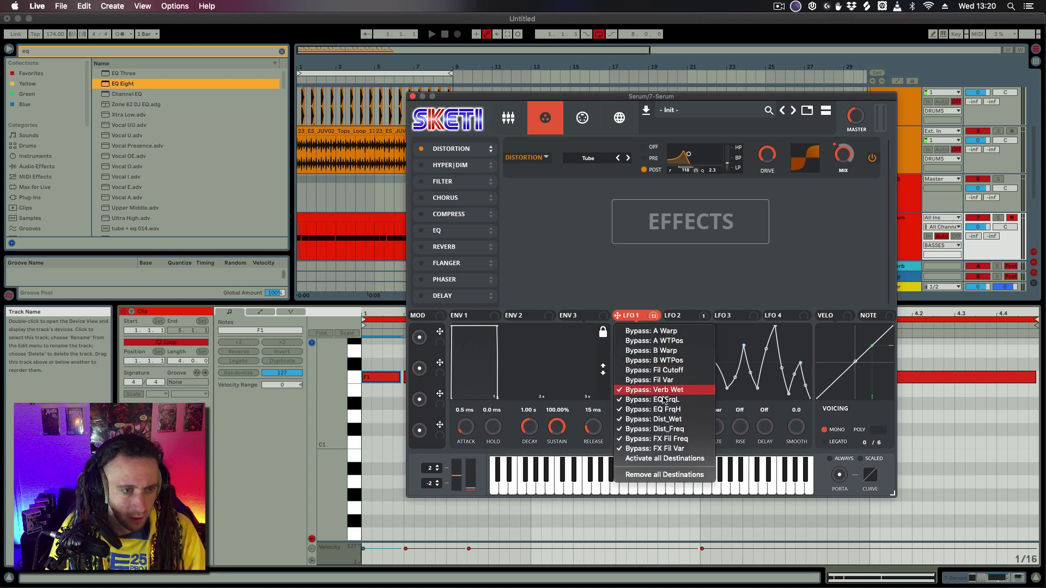
{"action": "left_click", "coordinate": [667, 429]}
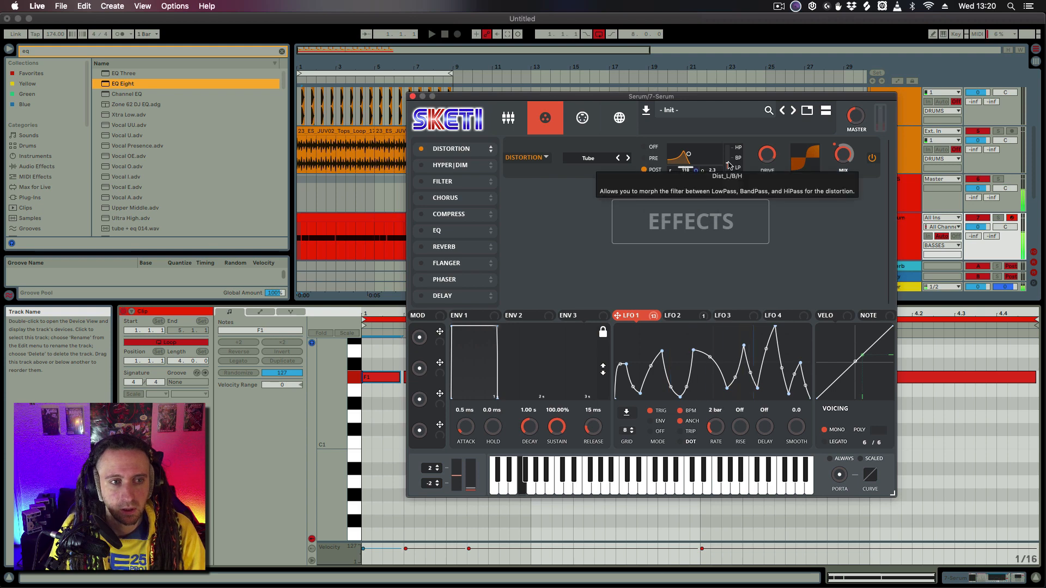
{"action": "left_click_drag", "start_coordinate": [729, 166], "coordinate": [739, 69]}
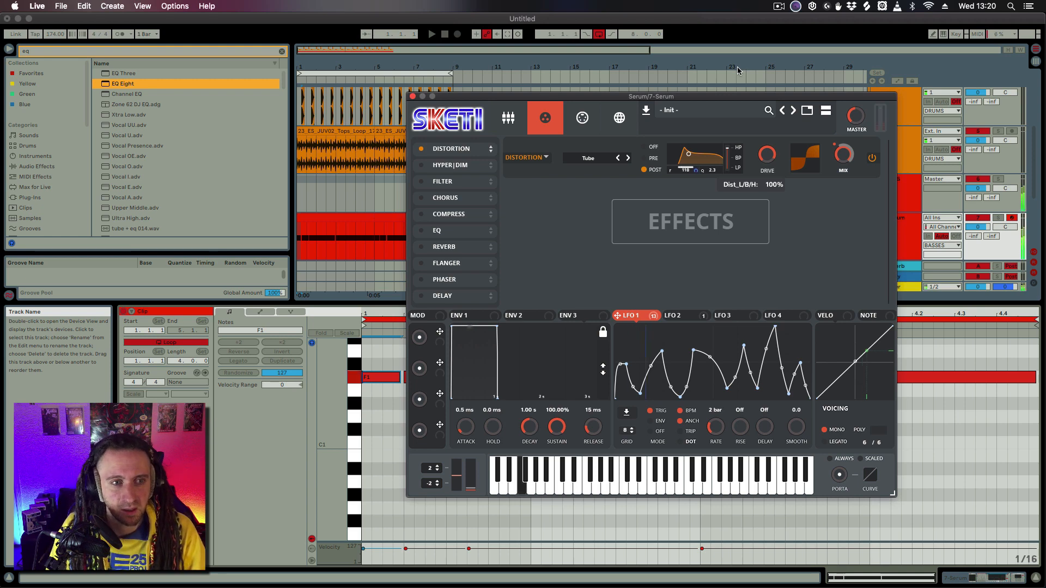
{"action": "left_click_drag", "start_coordinate": [739, 67], "coordinate": [736, 168]}
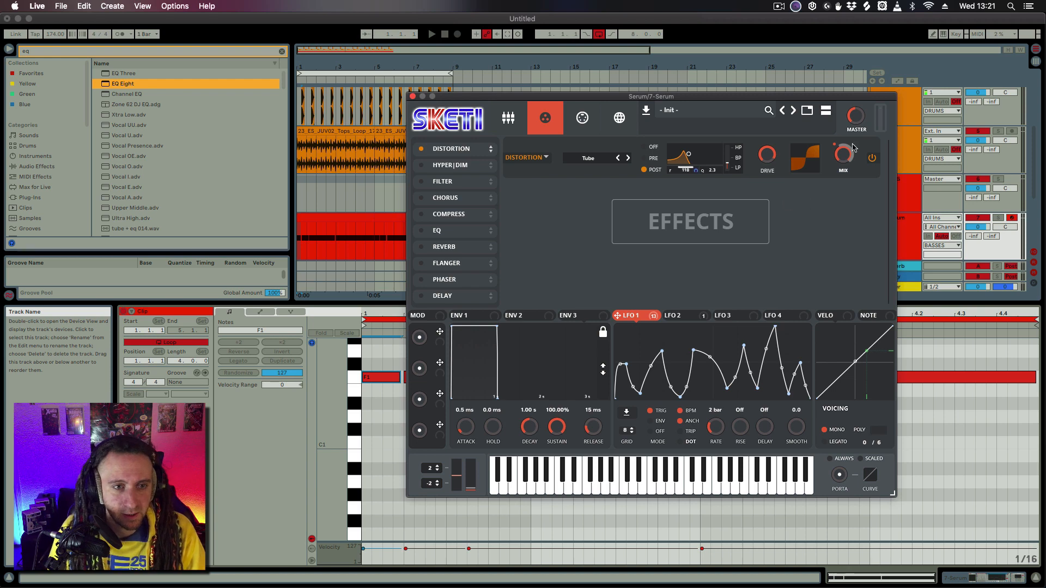
Activate LFO 1's bypassed modulation of the distortion's wet mix
{"action": "left_click_drag", "start_coordinate": [829, 97], "coordinate": [828, 96]}
{"action": "right_click", "coordinate": [632, 315]}
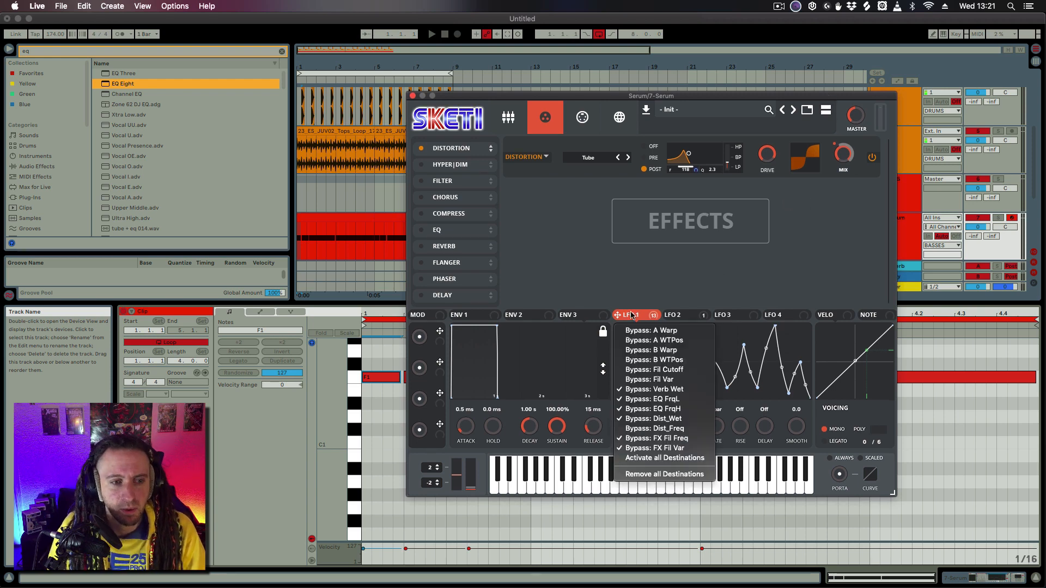
{"action": "left_click", "coordinate": [645, 419]}
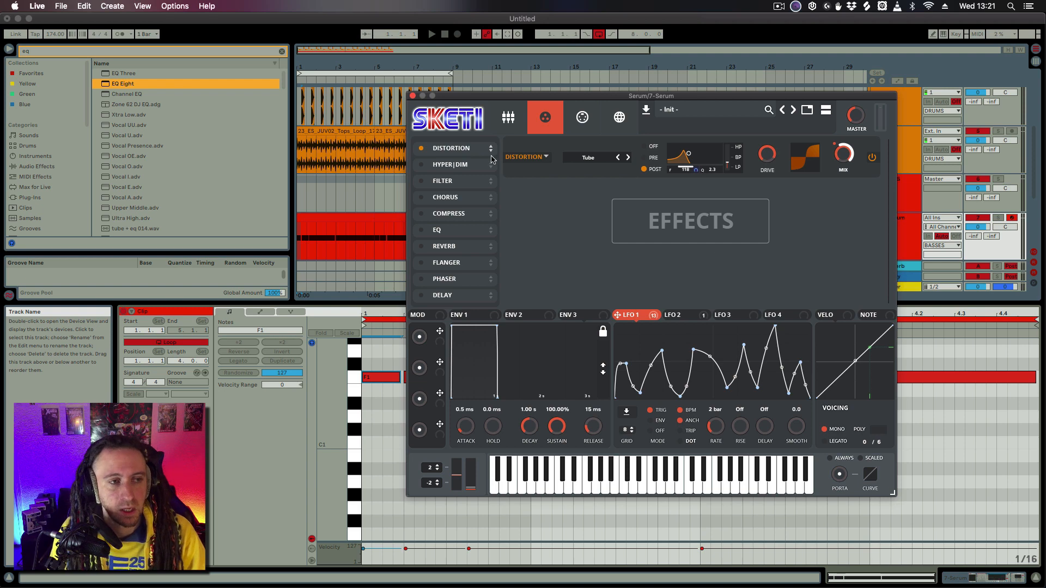
Enable the Hyper/Dimension effect and the PN 12 Filter effect in the effects rack
{"action": "left_click", "coordinate": [421, 165]}
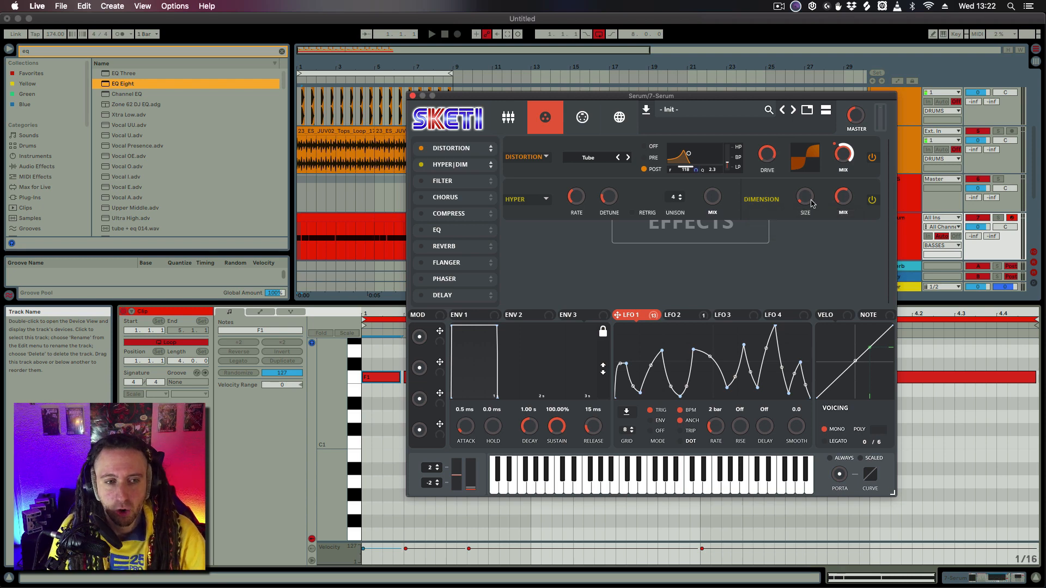
{"action": "left_click_drag", "start_coordinate": [807, 201], "coordinate": [807, 201]}
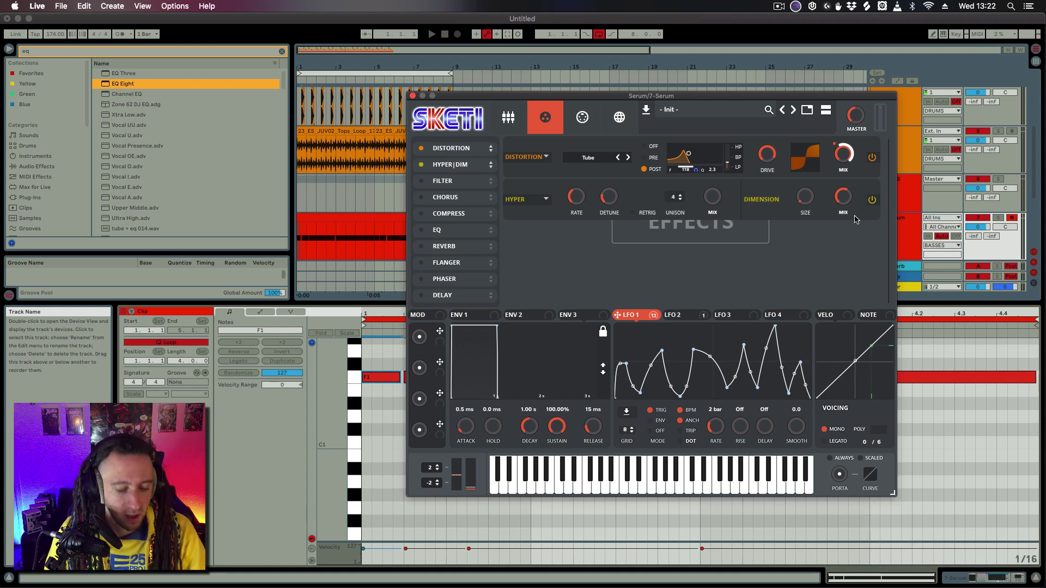
{"action": "left_click", "coordinate": [449, 182]}
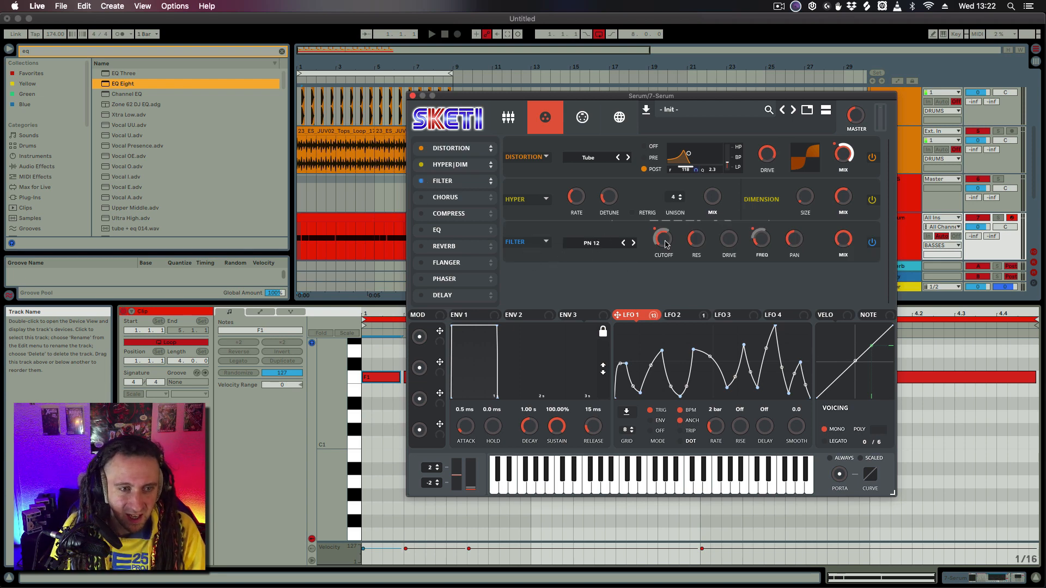
{"action": "left_click", "coordinate": [504, 127]}
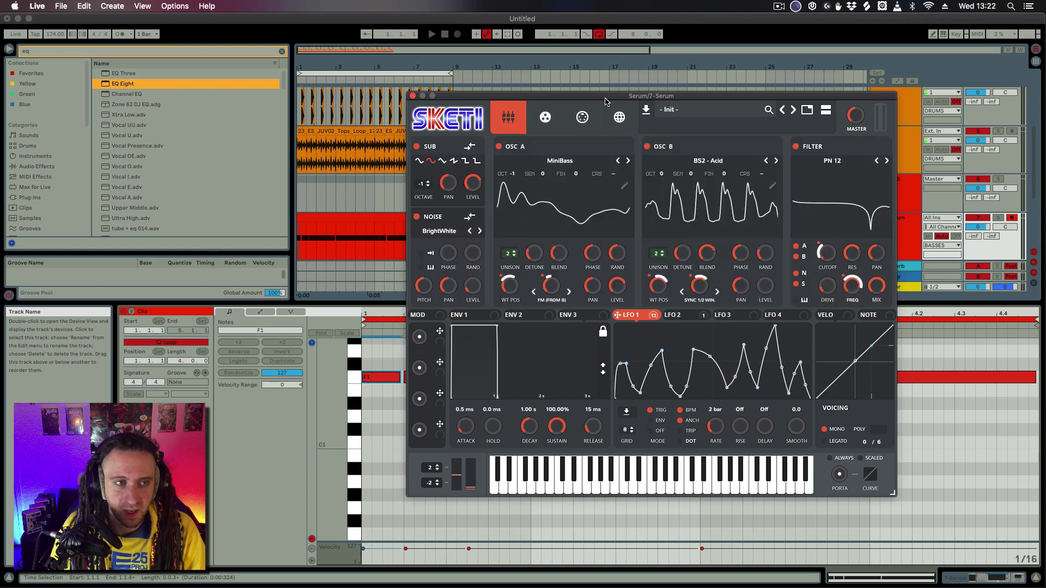
{"action": "left_click", "coordinate": [546, 118]}
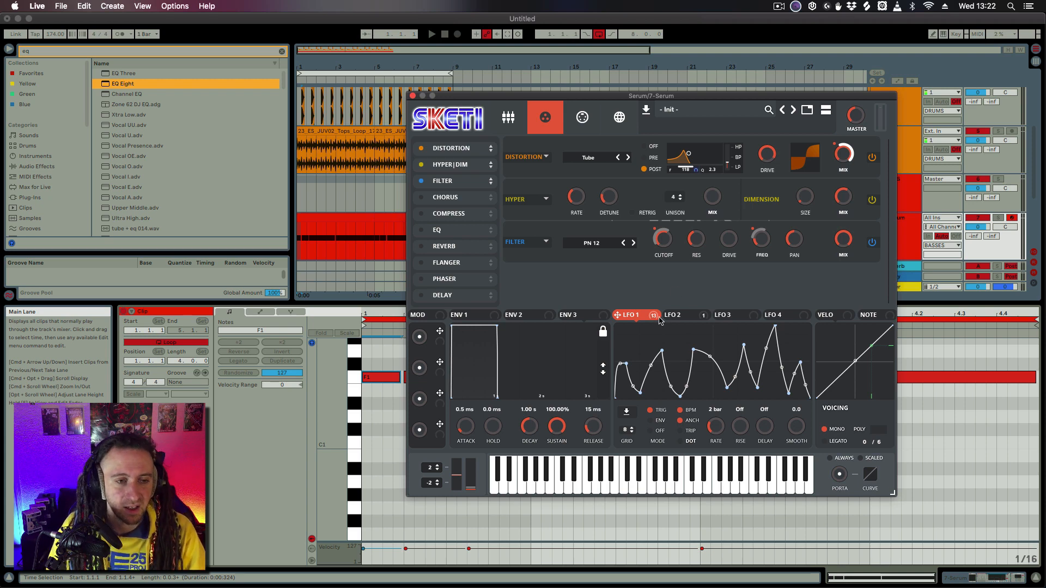
Activate LFO 1's bypassed FX Fil Freq and FX Fil Var modulations, and audition the effects filter's resonance from zero back up
{"action": "right_click", "coordinate": [641, 318]}
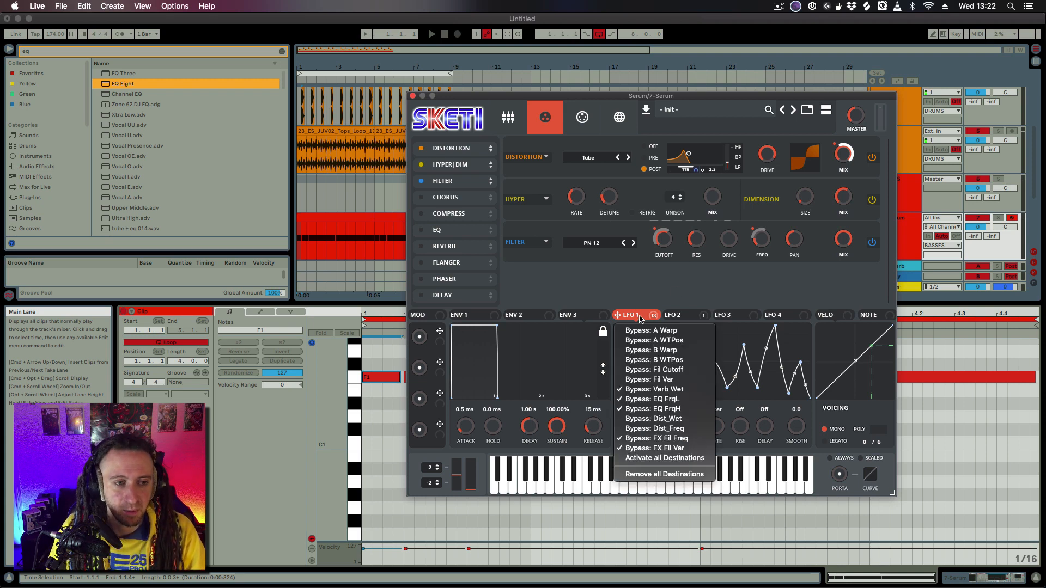
{"action": "left_click", "coordinate": [691, 441]}
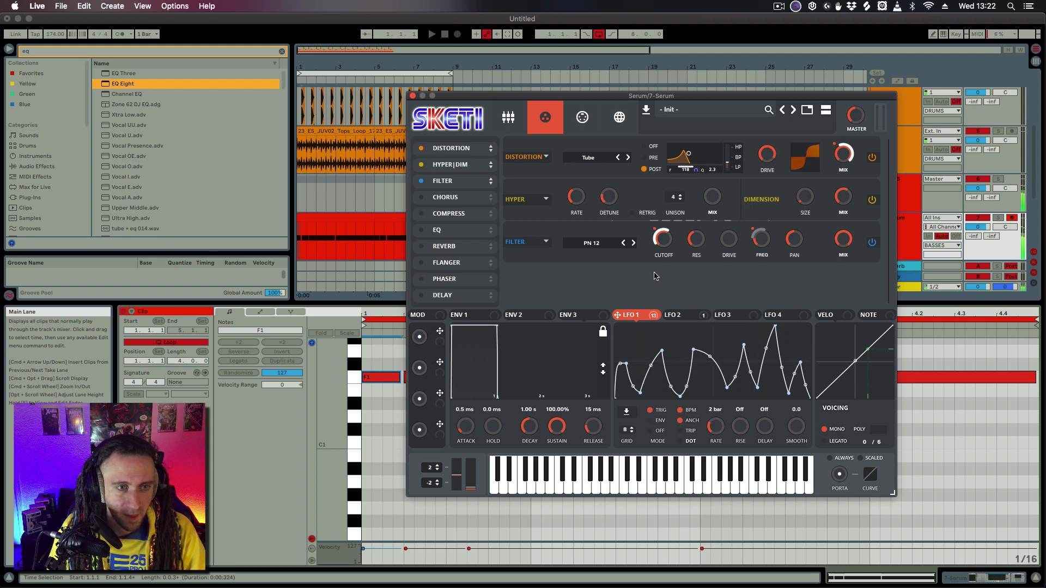
{"action": "left_click", "coordinate": [644, 318]}
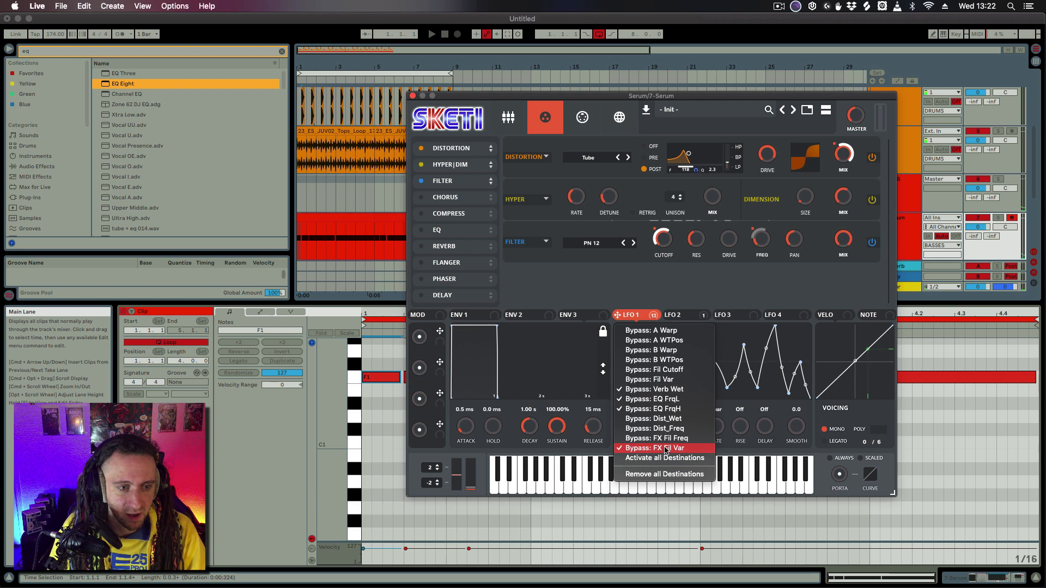
{"action": "left_click", "coordinate": [665, 448]}
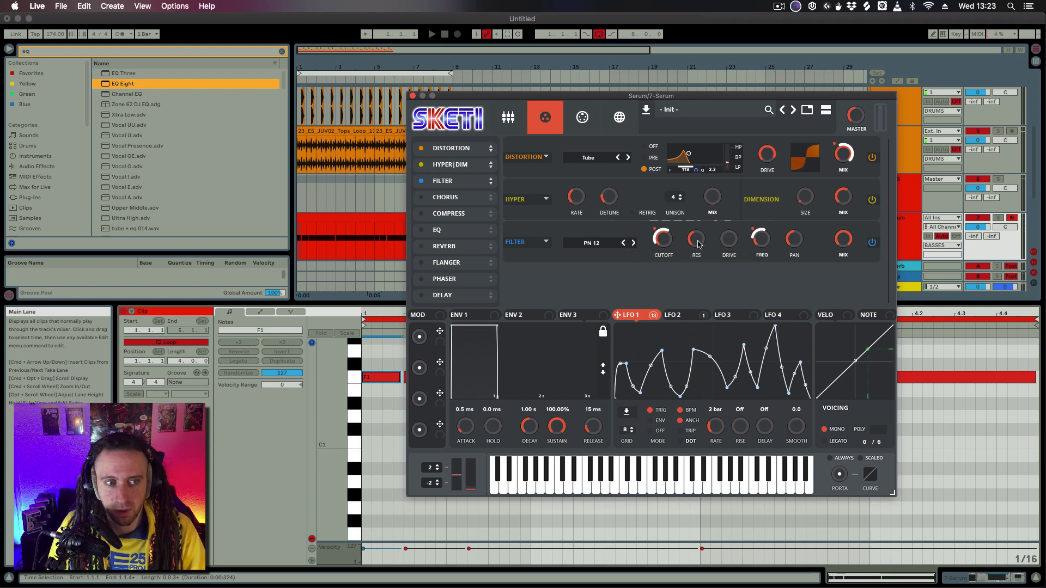
{"action": "left_click_drag", "start_coordinate": [696, 239], "coordinate": [696, 325]}
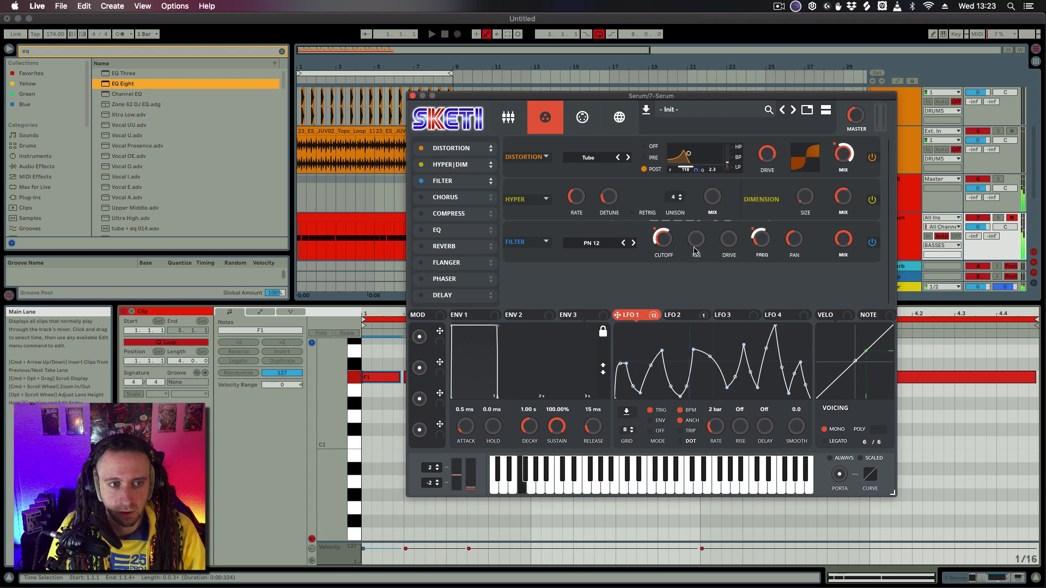
{"action": "left_click_drag", "start_coordinate": [695, 245], "coordinate": [709, 206]}
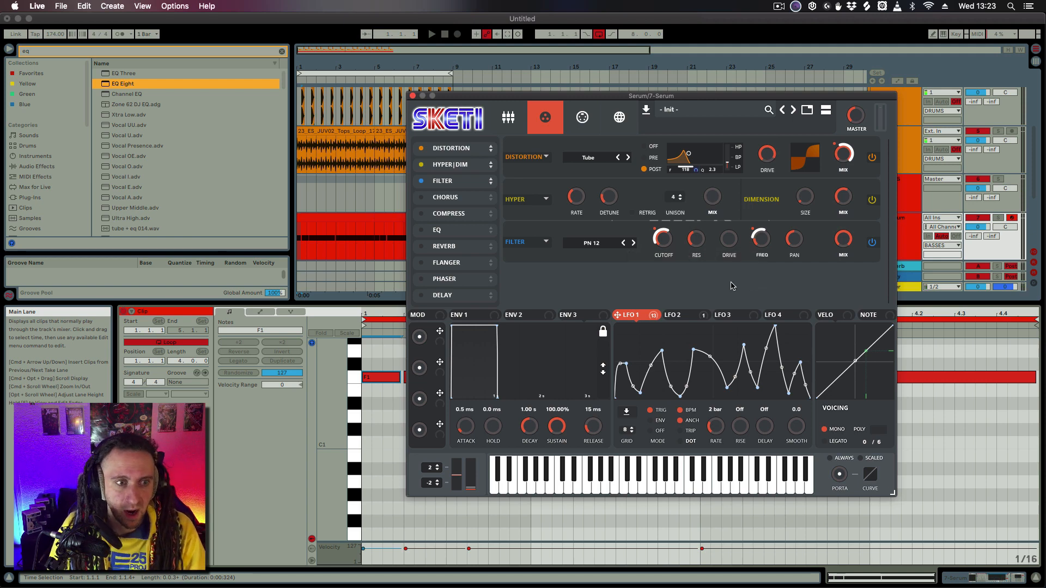
Enable the Chorus effect in the effects rack and compare the sound with it bypassed and active
{"action": "left_click", "coordinate": [420, 198]}
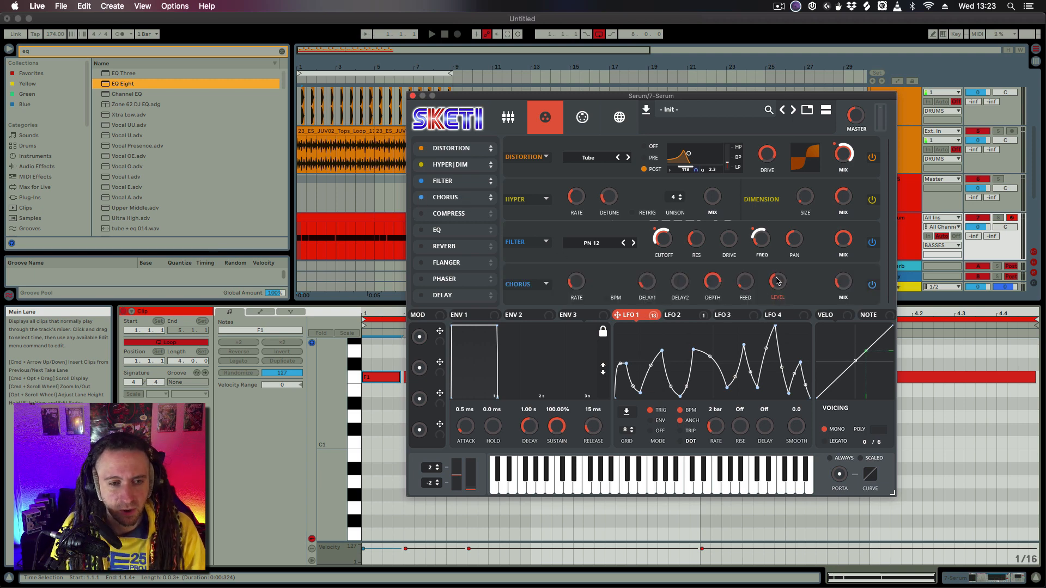
{"action": "left_click_drag", "start_coordinate": [748, 98], "coordinate": [725, 54]}
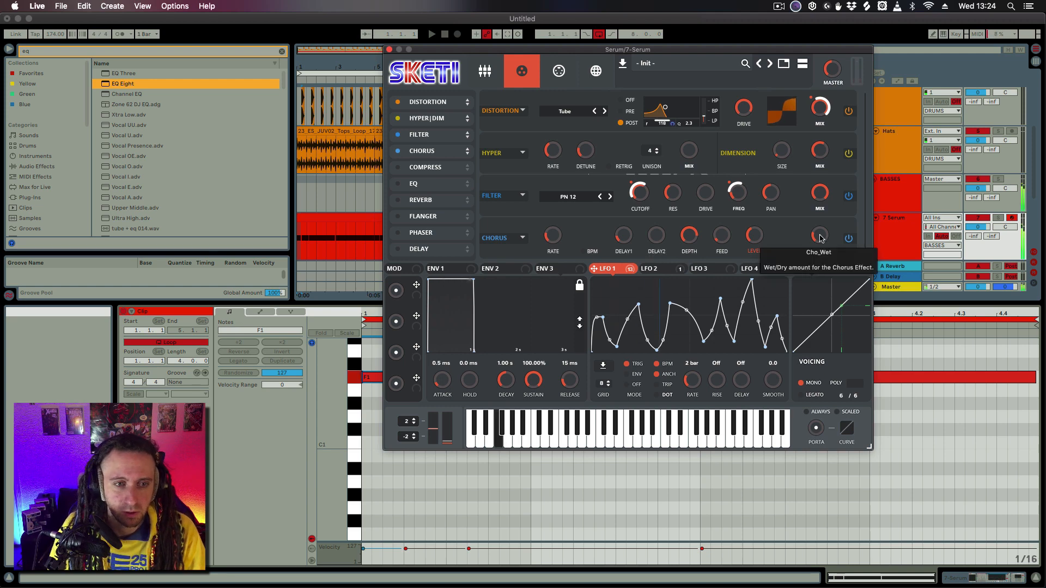
{"action": "left_click", "coordinate": [848, 239]}
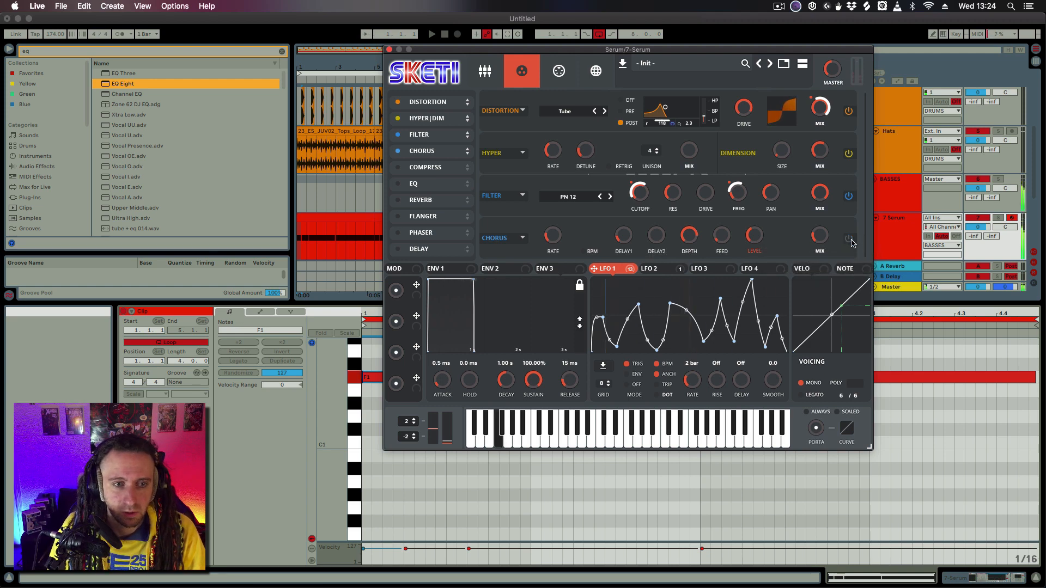
{"action": "left_click", "coordinate": [849, 240]}
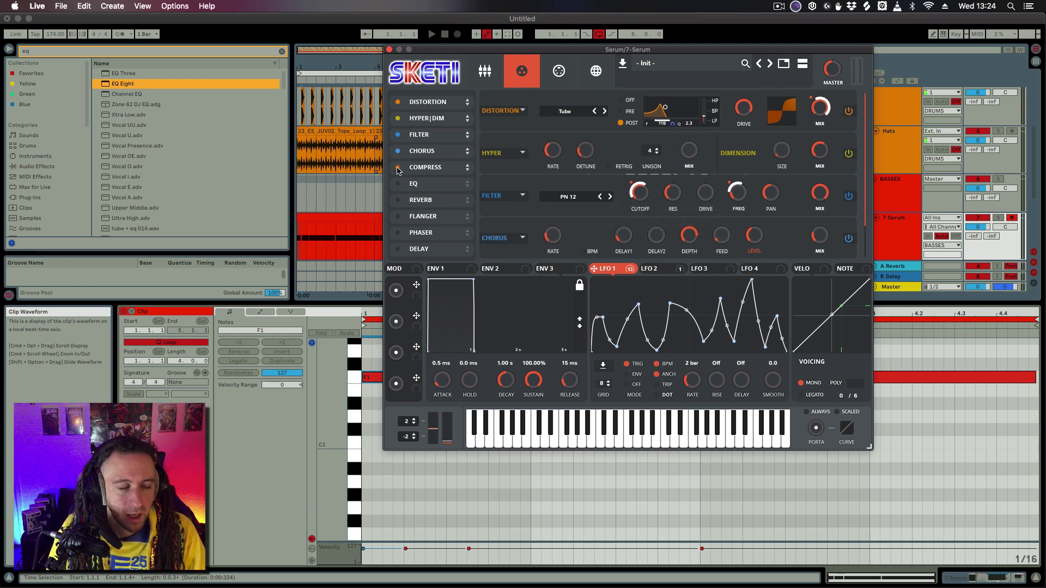
Enable the Compress effect in the effects rack and reset its gain to the default
{"action": "left_click", "coordinate": [428, 166]}
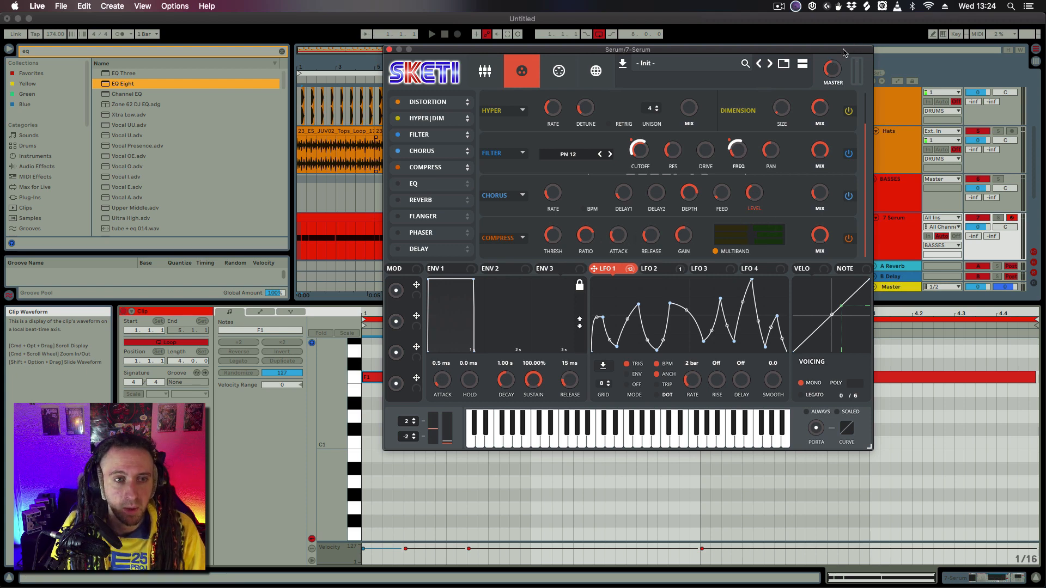
{"action": "mouse_move", "coordinate": [836, 74]}
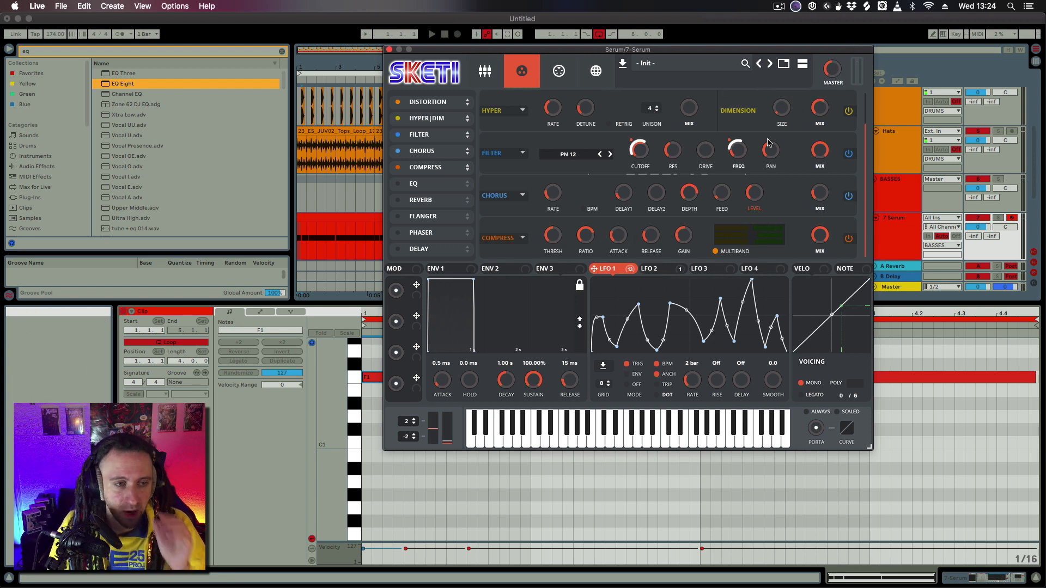
{"action": "mouse_move", "coordinate": [685, 242]}
{"action": "left_mouse_down"}
{"action": "mouse_move", "coordinate": [688, 299]}
{"action": "mouse_move", "coordinate": [696, 245]}
{"action": "left_mouse_up"}
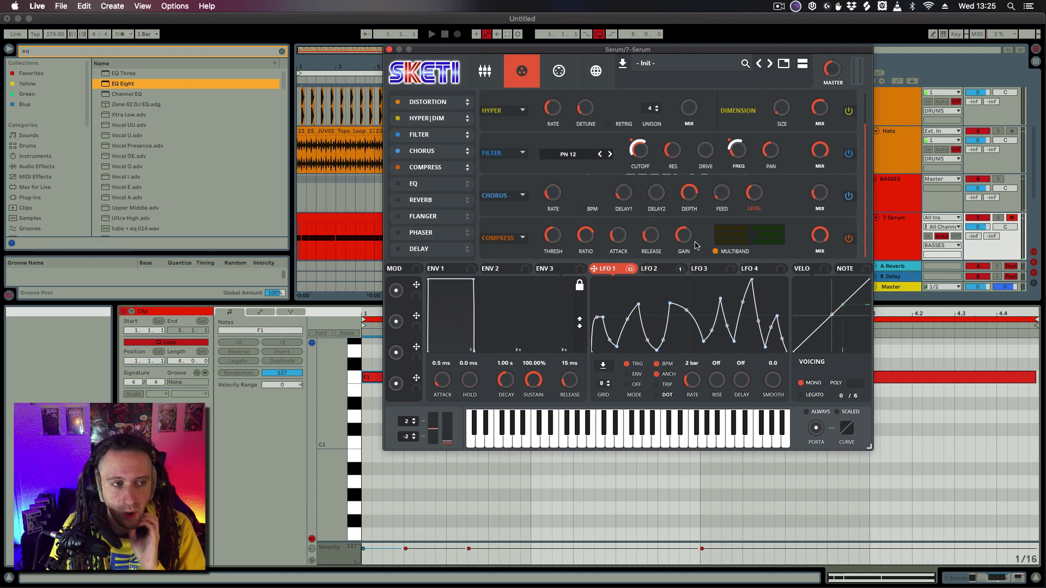
{"action": "double_click", "coordinate": [688, 238]}
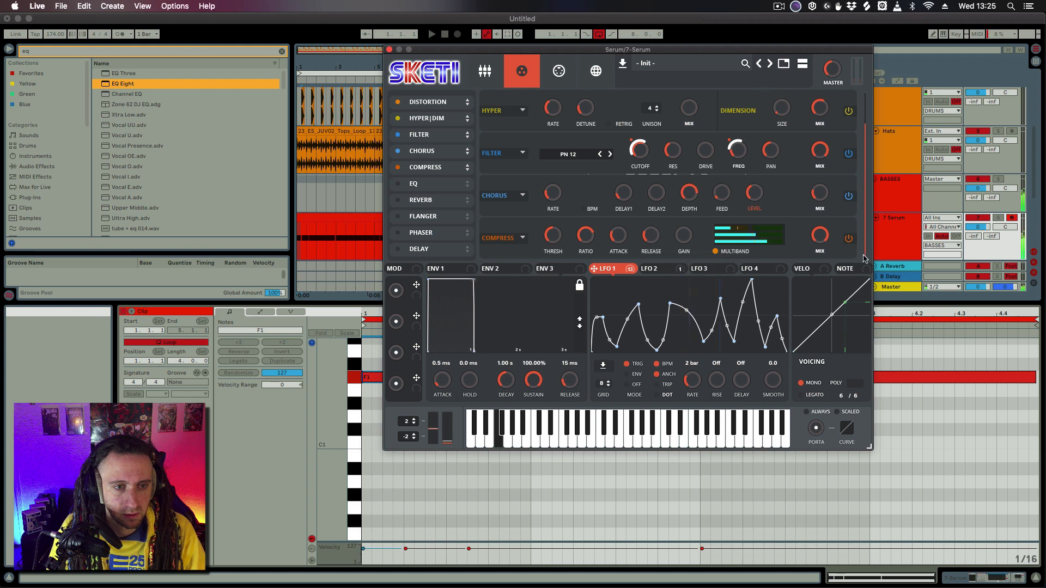
Compare the sound with the compressor bypassed and active, and raise the compressor's gain
{"action": "left_click", "coordinate": [848, 239]}
{"action": "left_click", "coordinate": [849, 239]}
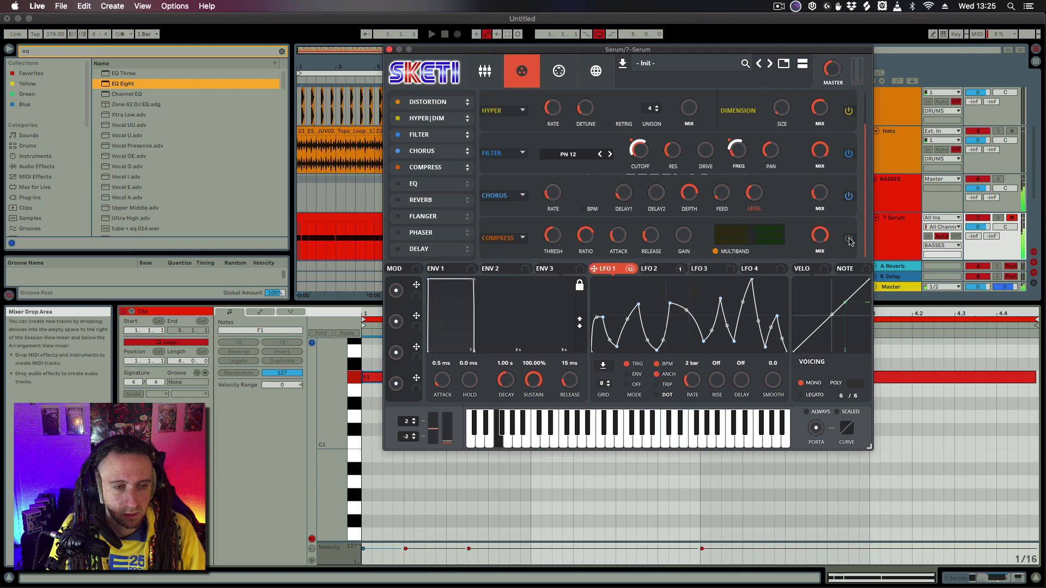
{"action": "left_click_drag", "start_coordinate": [684, 236], "coordinate": [692, 188]}
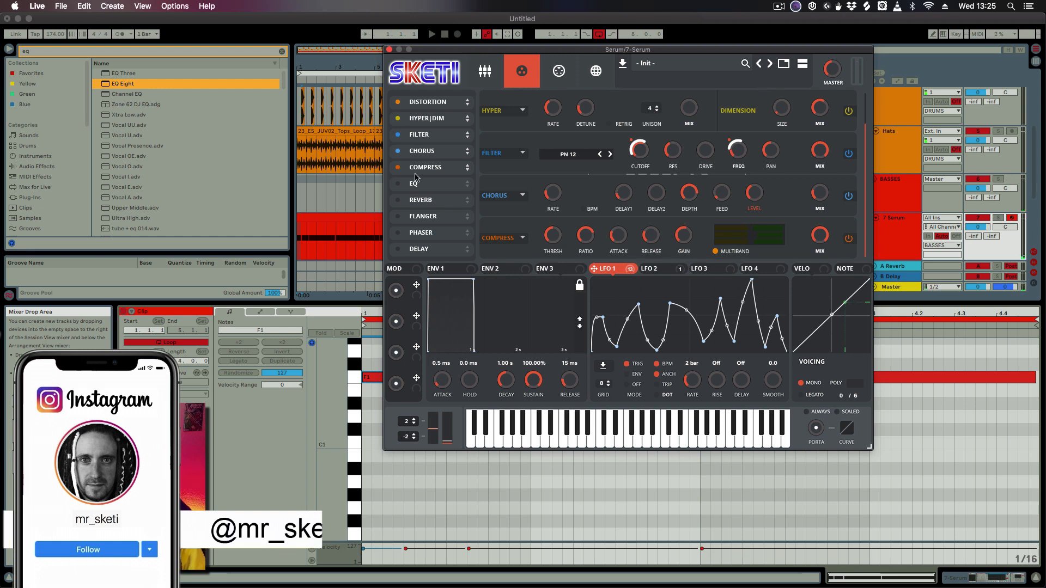
Enable the EQ effect and activate LFO 1's bypassed modulations of the EQ's low and high band frequencies
{"action": "left_click", "coordinate": [399, 184]}
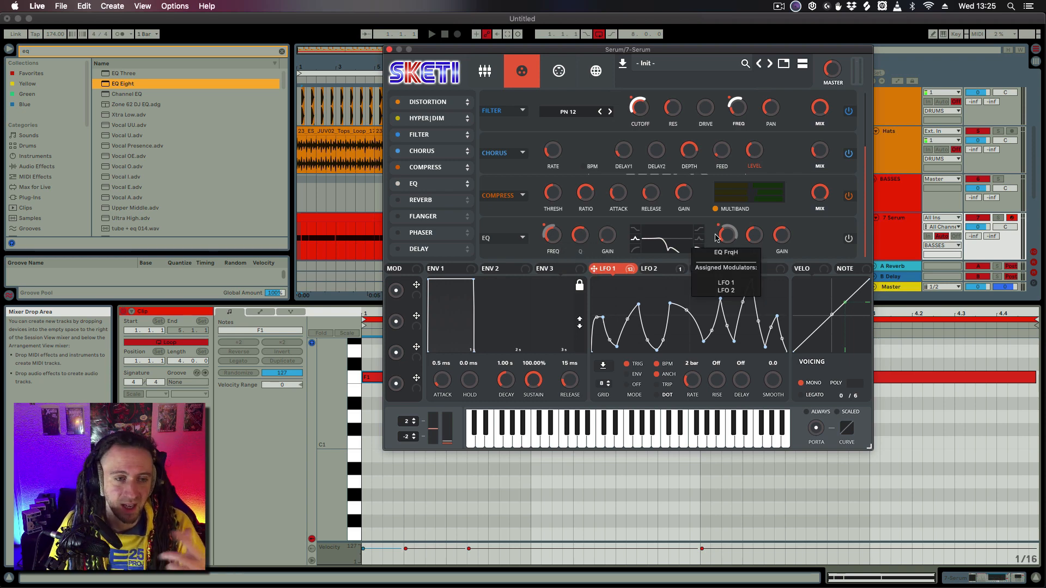
{"action": "right_click", "coordinate": [563, 235]}
{"action": "left_click", "coordinate": [569, 241]}
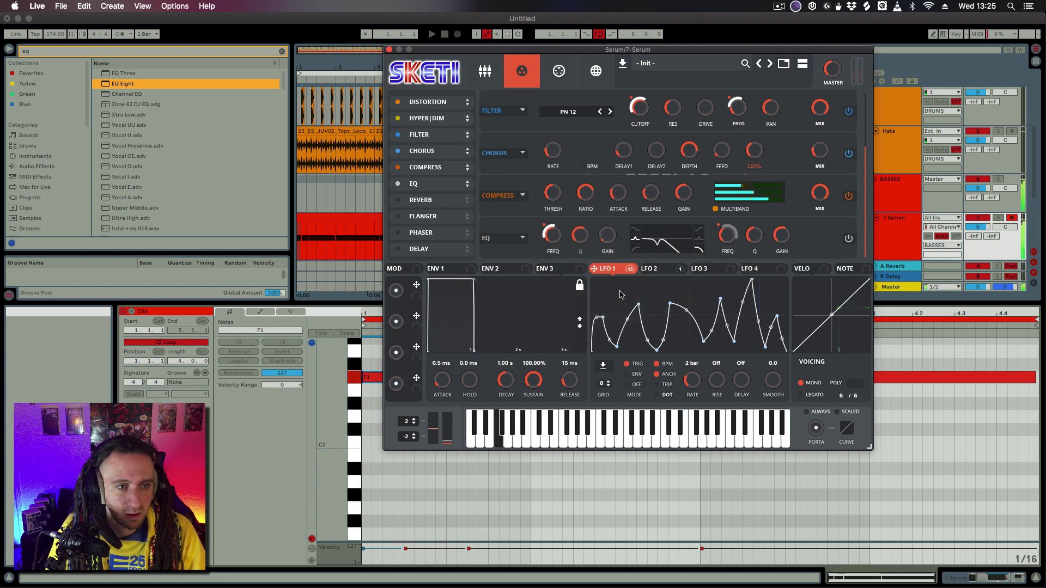
{"action": "right_click", "coordinate": [728, 239]}
{"action": "left_click", "coordinate": [750, 243]}
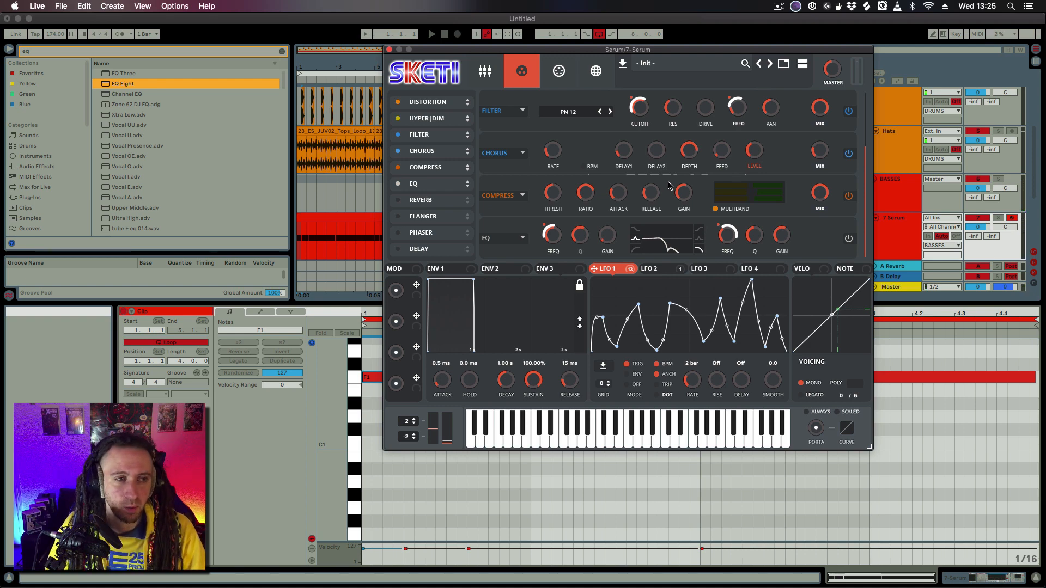
Activate LFO 2's bypassed EQ FrqH modulation and compare the LFO 1 and LFO 2 shapes
{"action": "right_click", "coordinate": [660, 271]}
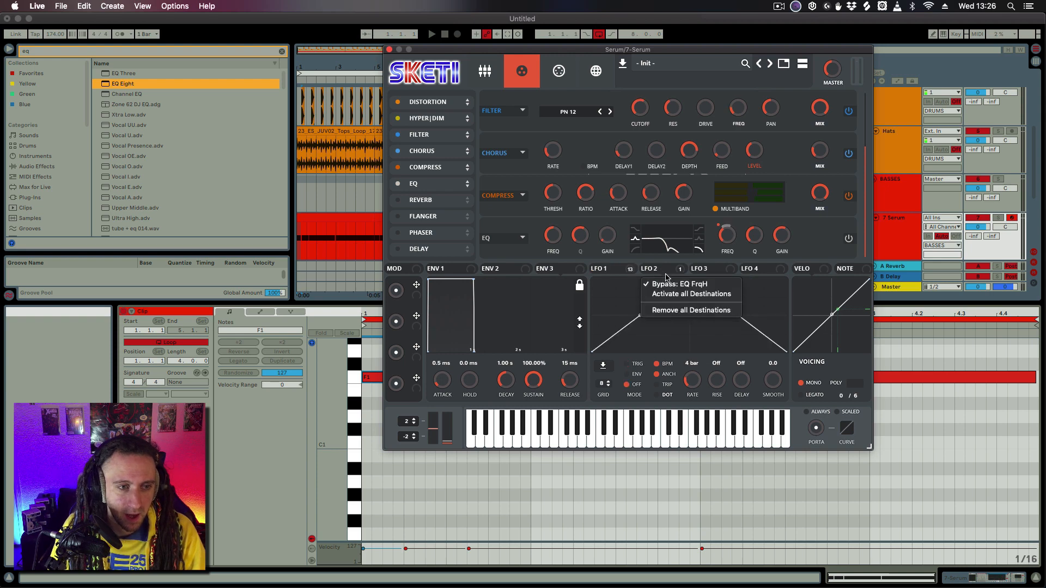
{"action": "left_click", "coordinate": [670, 285]}
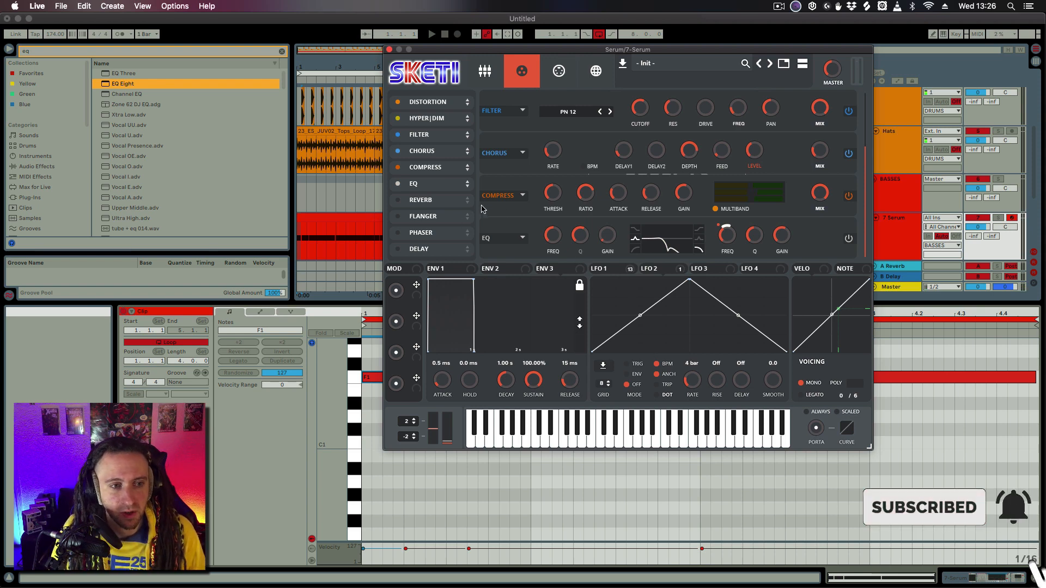
{"action": "mouse_move", "coordinate": [696, 280]}
{"action": "left_mouse_down"}
{"action": "mouse_move", "coordinate": [695, 384]}
{"action": "mouse_move", "coordinate": [691, 271]}
{"action": "left_mouse_up"}
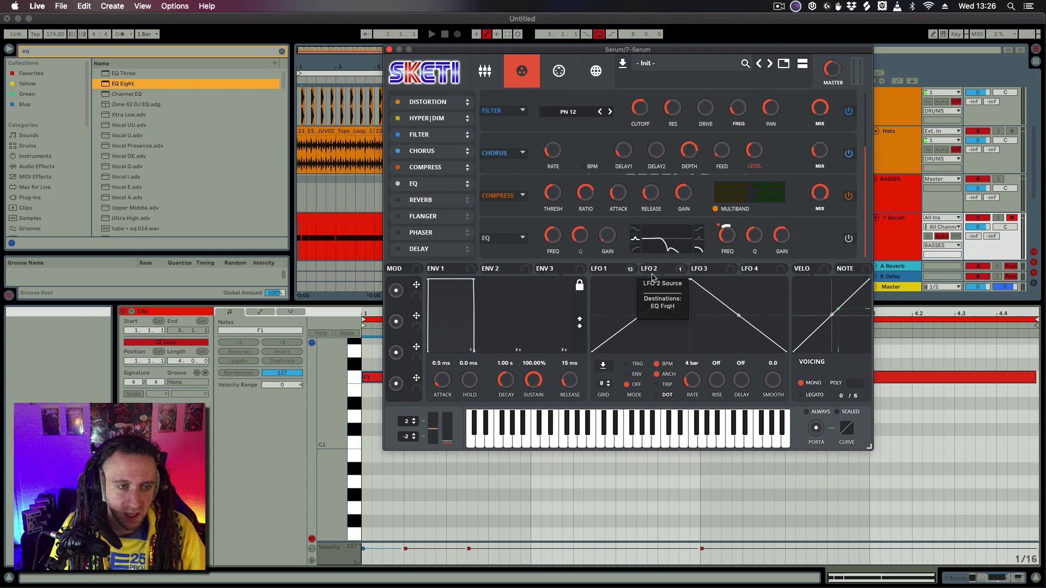
{"action": "left_click", "coordinate": [606, 269]}
{"action": "left_click", "coordinate": [664, 268]}
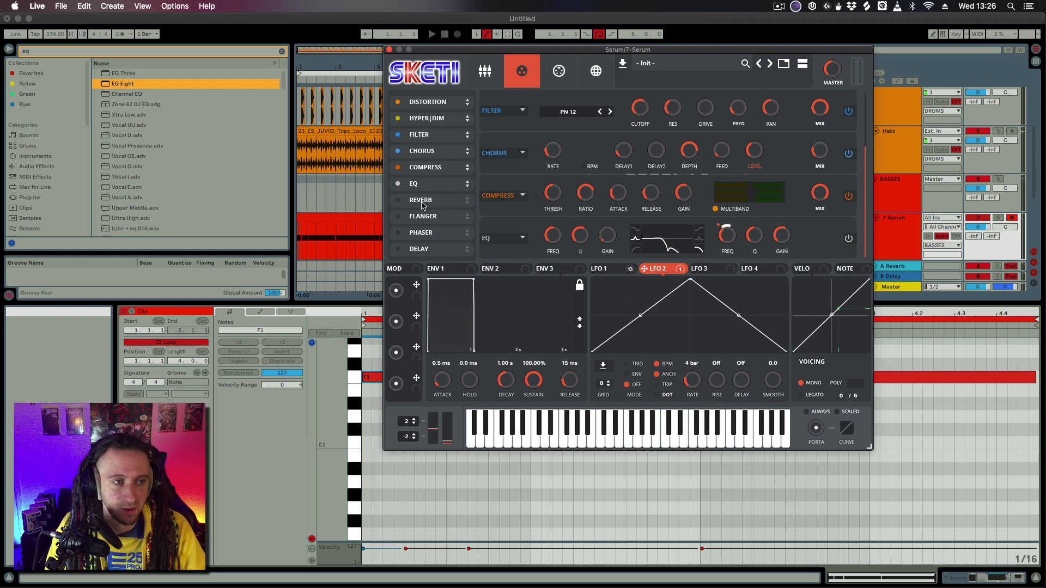
Enable the plate Reverb, activate LFO 1's bypassed Verb Wet modulation, and compare the sound with the reverb bypassed and active
{"action": "left_click", "coordinate": [397, 200]}
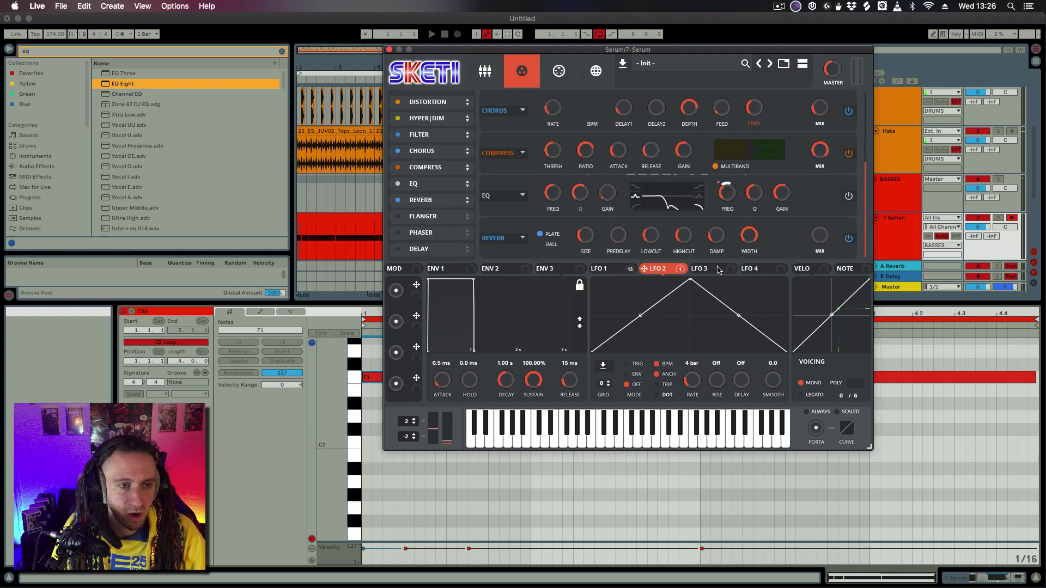
{"action": "left_click", "coordinate": [604, 271]}
{"action": "right_click", "coordinate": [603, 270]}
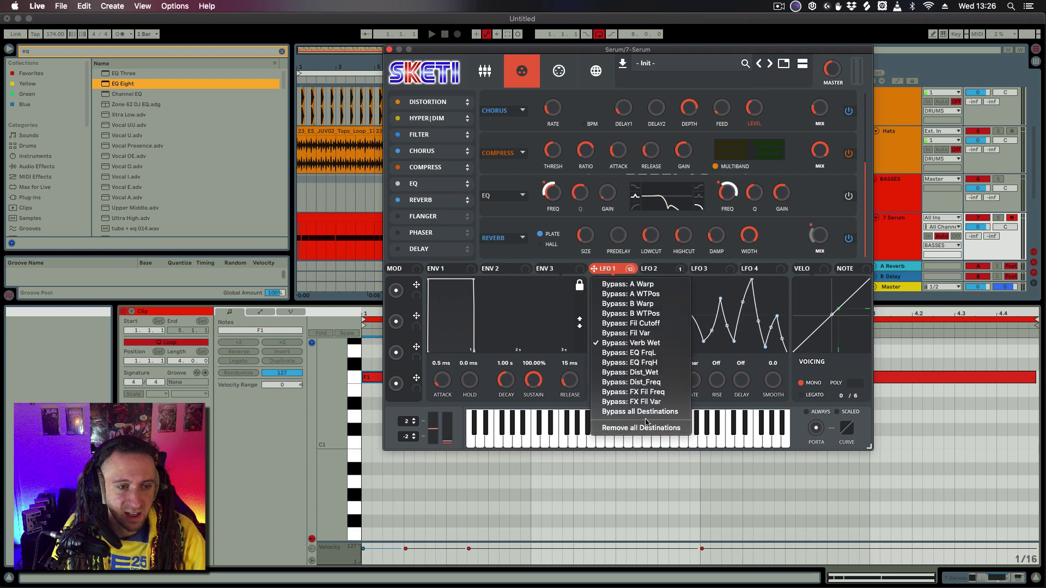
{"action": "left_click", "coordinate": [637, 343]}
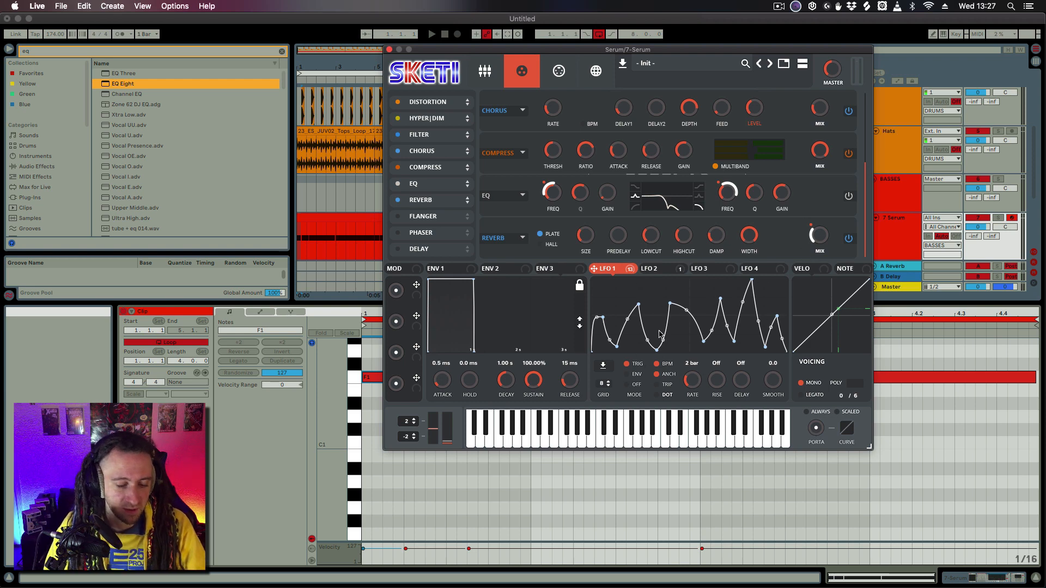
{"action": "left_click", "coordinate": [848, 240]}
{"action": "left_click", "coordinate": [848, 239]}
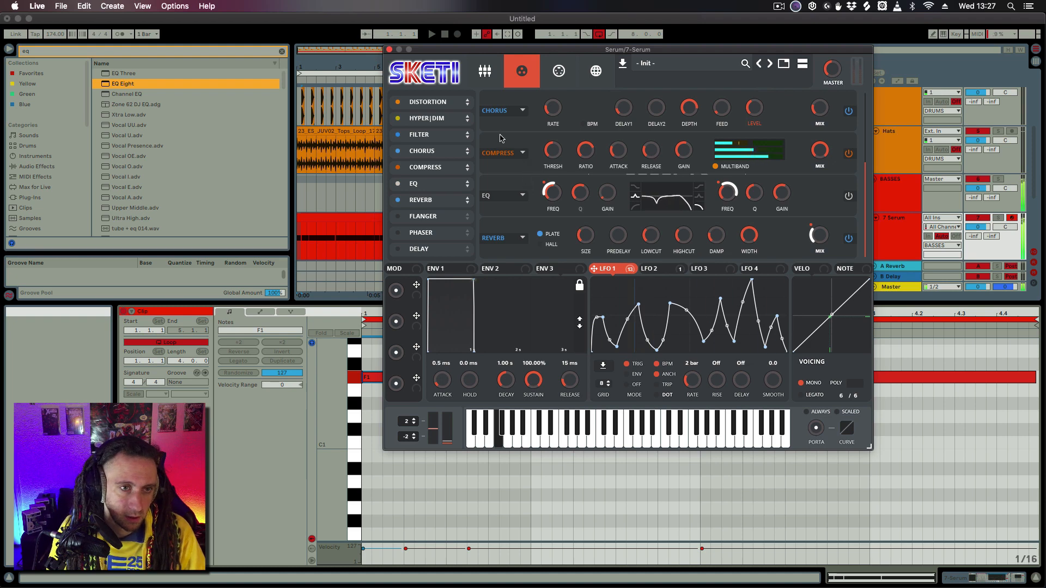
Close the Serum window and examine the device chains of the 7 Serum track and the BASSES group
{"action": "left_click", "coordinate": [389, 50]}
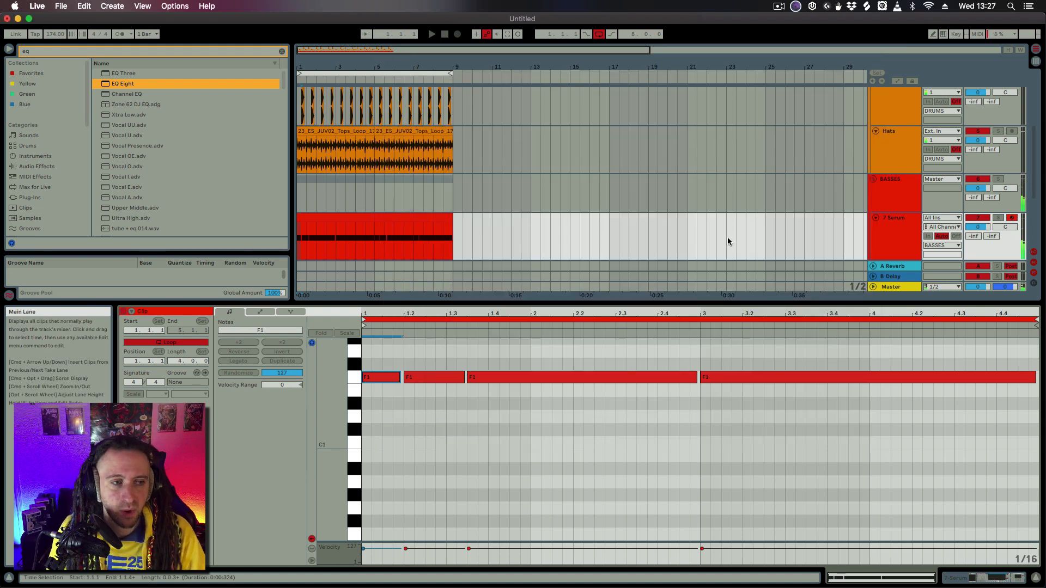
{"action": "double_click", "coordinate": [893, 237]}
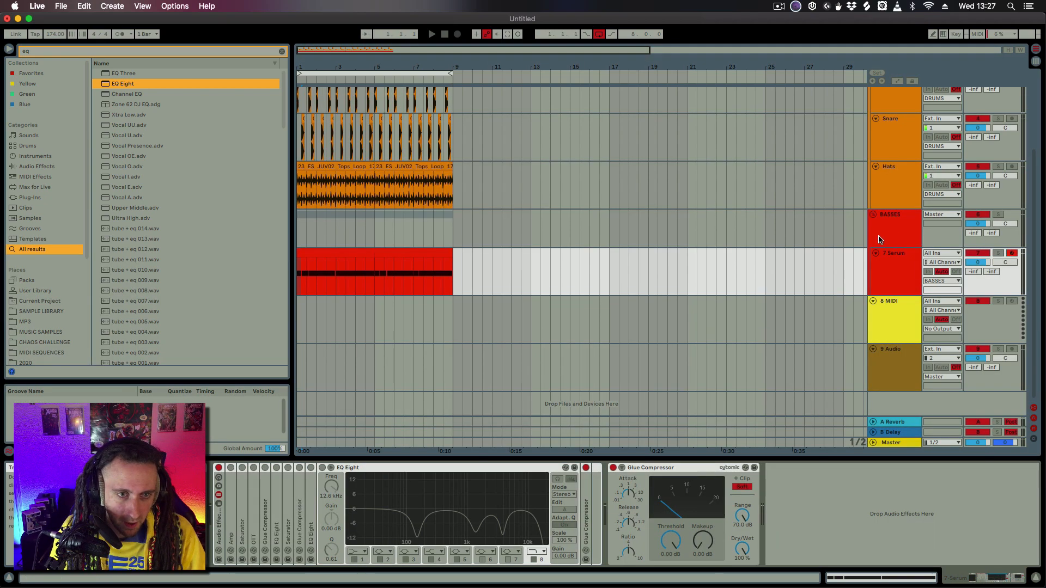
{"action": "left_click", "coordinate": [321, 251]}
{"action": "left_click", "coordinate": [956, 236]}
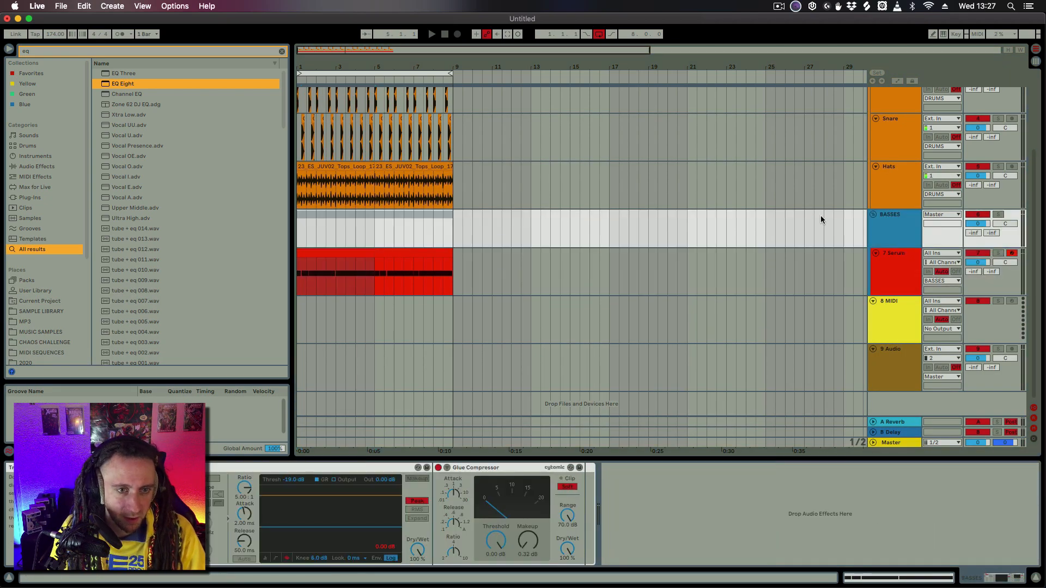
{"action": "left_click", "coordinate": [891, 276]}
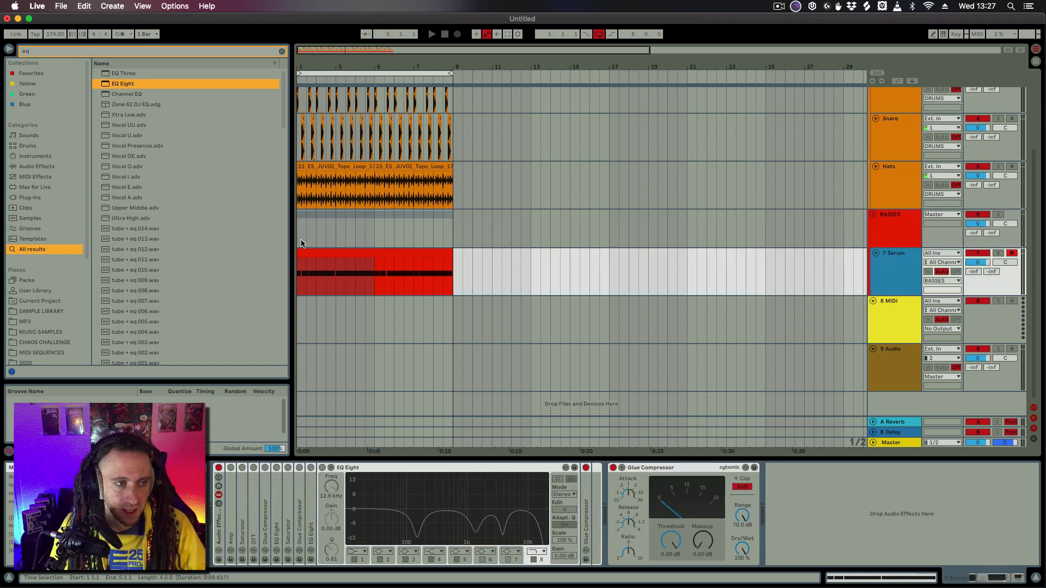
Open the first MIDI clip on the 7 Serum track and examine its MIDI Ctrl Pitch Bend envelope
{"action": "left_click", "coordinate": [313, 252]}
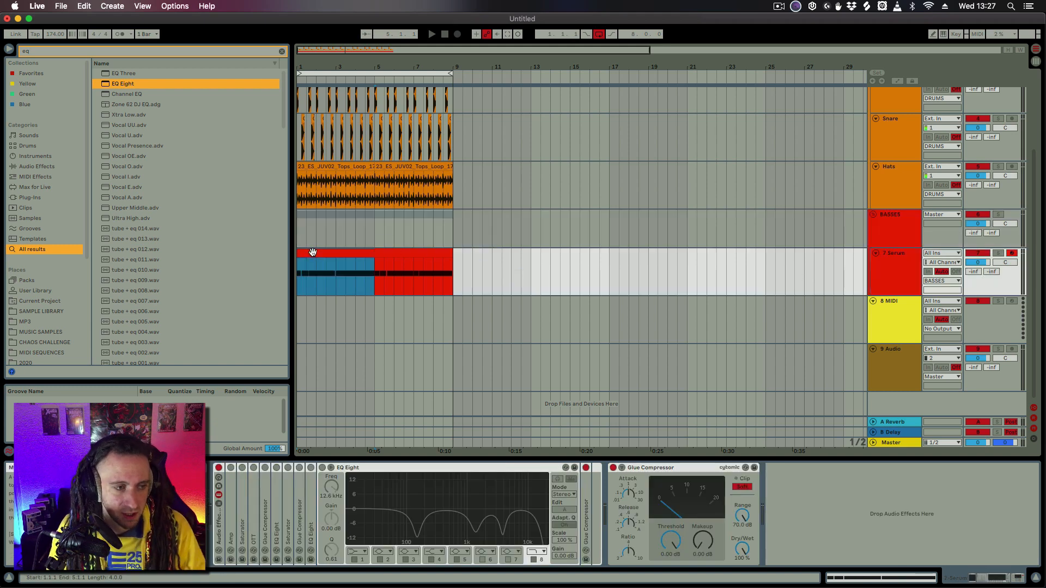
{"action": "double_click", "coordinate": [343, 255]}
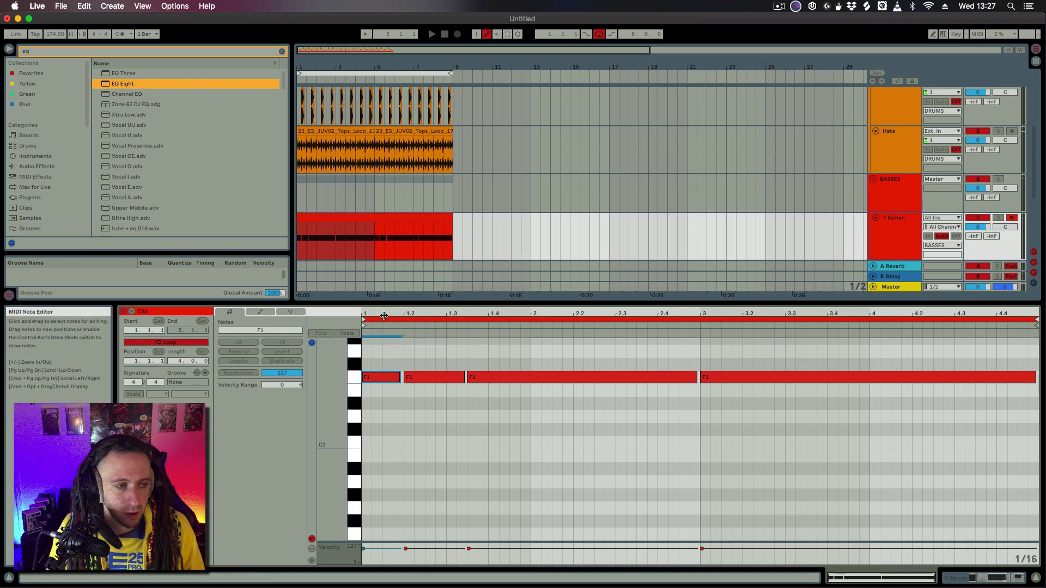
{"action": "left_click", "coordinate": [260, 312]}
{"action": "left_click", "coordinate": [245, 332]}
{"action": "left_click", "coordinate": [245, 340]}
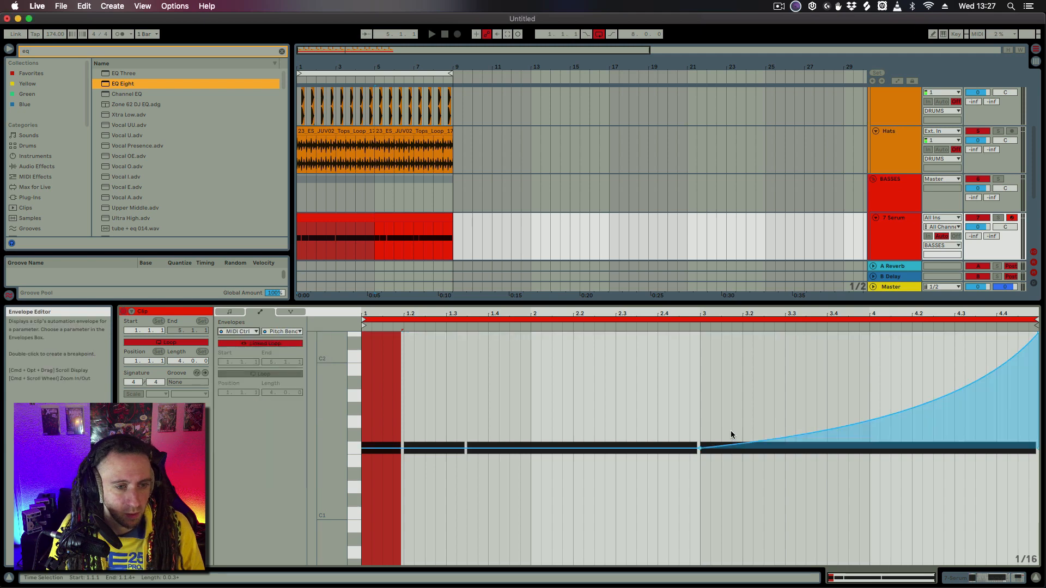
Solo the BASSES group, play the bass clips from the start of the first clip, and unsolo the group
{"action": "left_click", "coordinate": [438, 218]}
{"action": "left_click", "coordinate": [334, 216]}
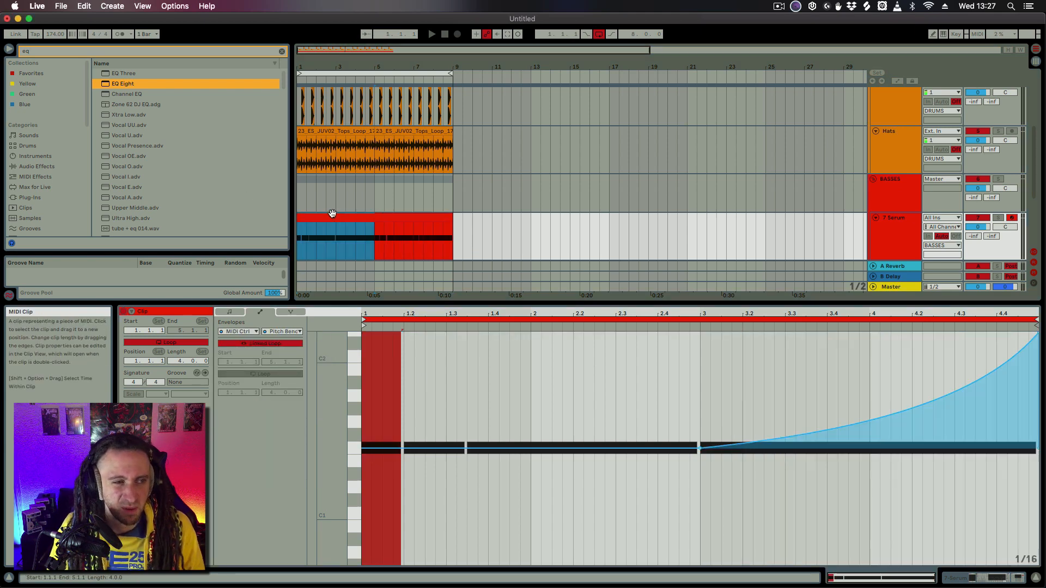
{"action": "key", "text": "space"}
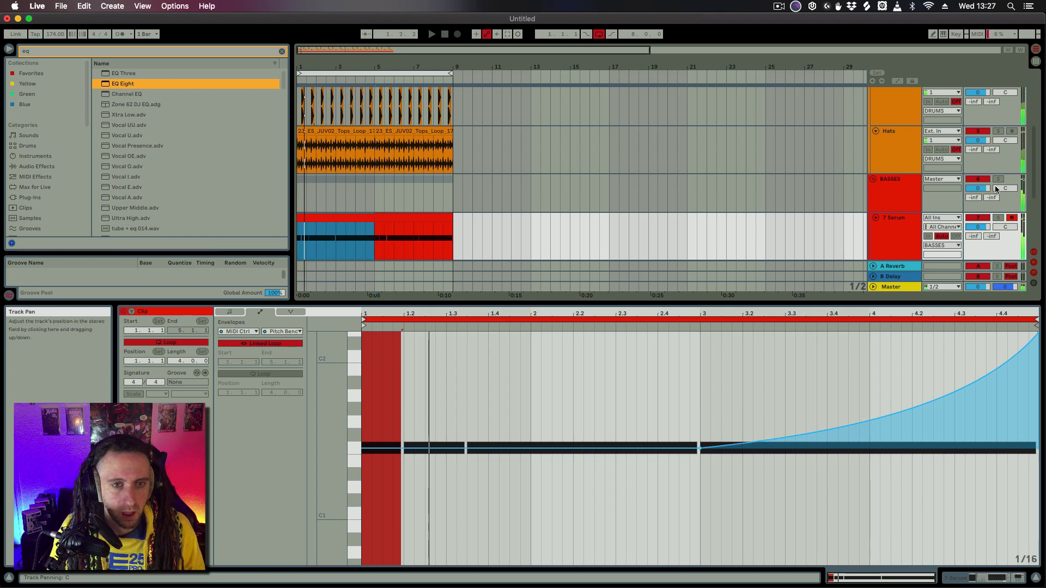
{"action": "left_click", "coordinate": [998, 181]}
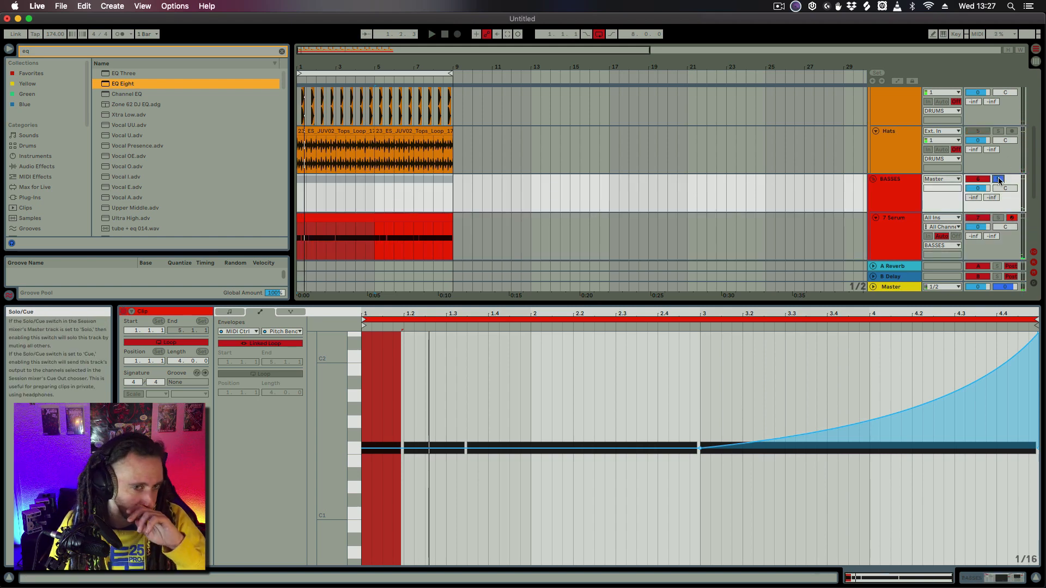
{"action": "key", "text": "space"}
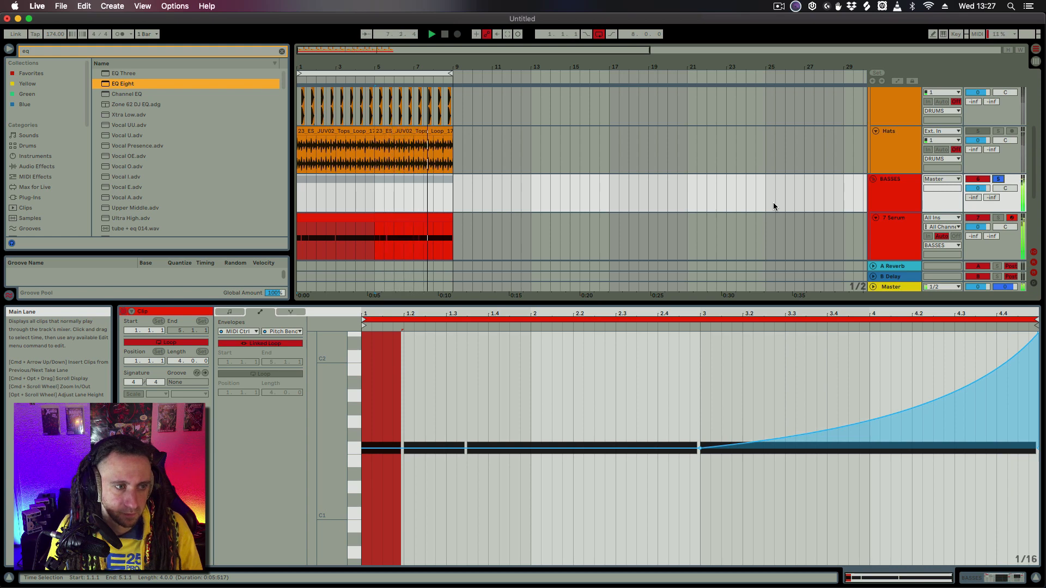
{"action": "key", "text": "space"}
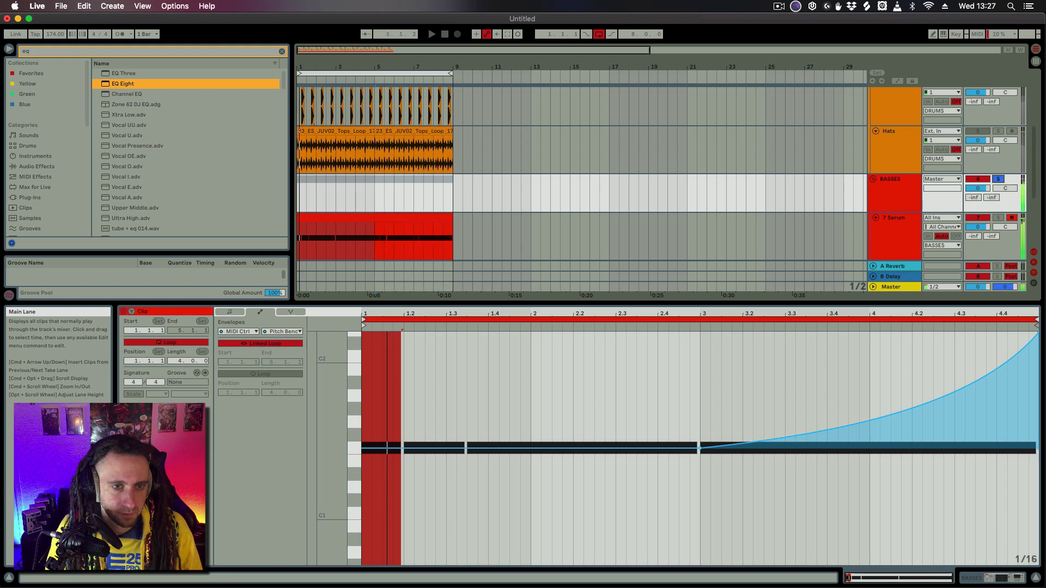
{"action": "left_click", "coordinate": [998, 179]}
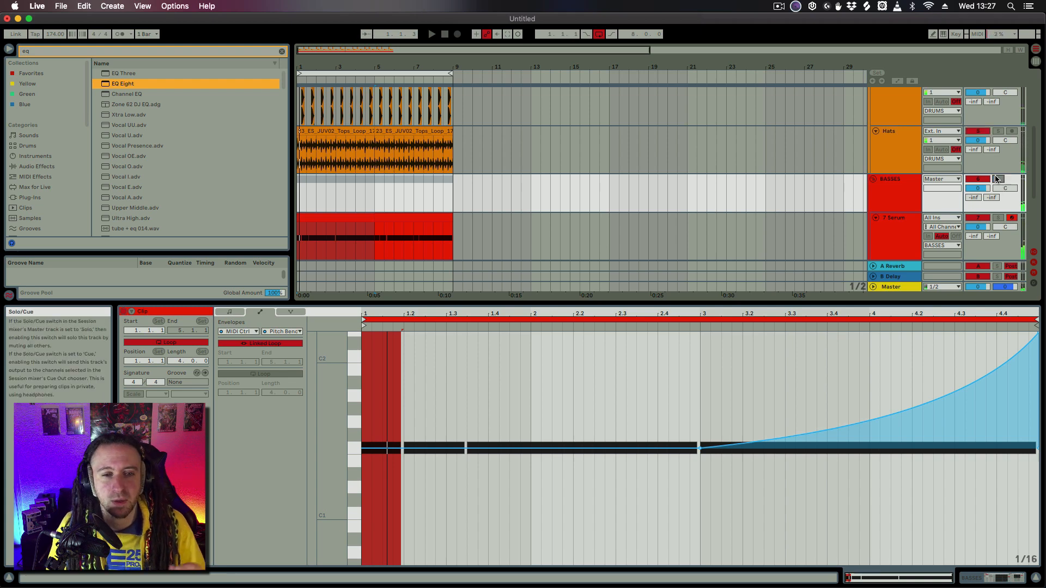
Display the device chain of the 7 Serum track
{"action": "left_click", "coordinate": [905, 234]}
{"action": "double_click", "coordinate": [902, 235]}
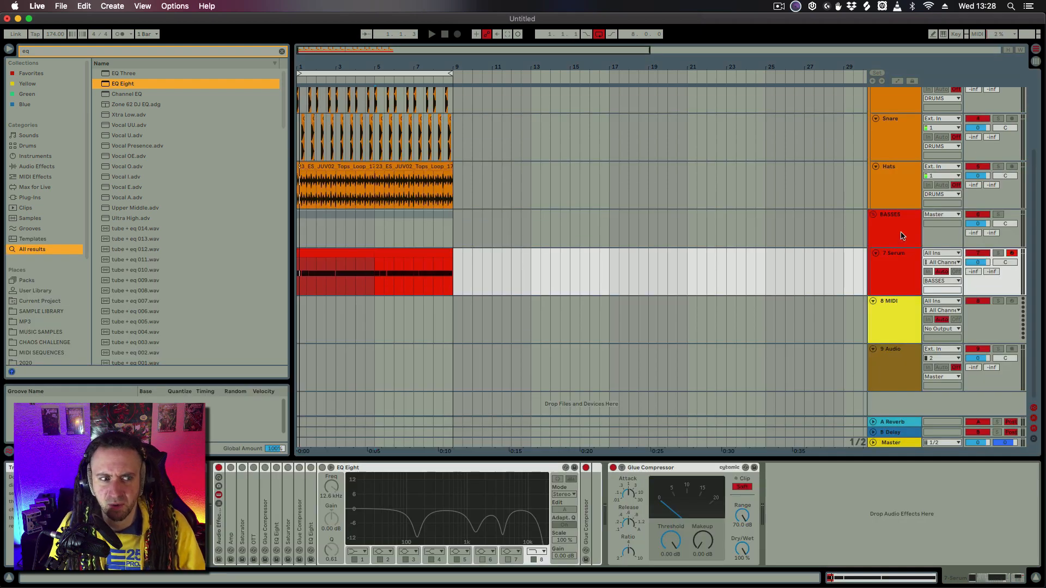
Play the arrangement from the start with the drums and the bass clips together
{"action": "scroll", "coordinate": [824, 216], "scroll_direction": "up", "scroll_amount": 4}
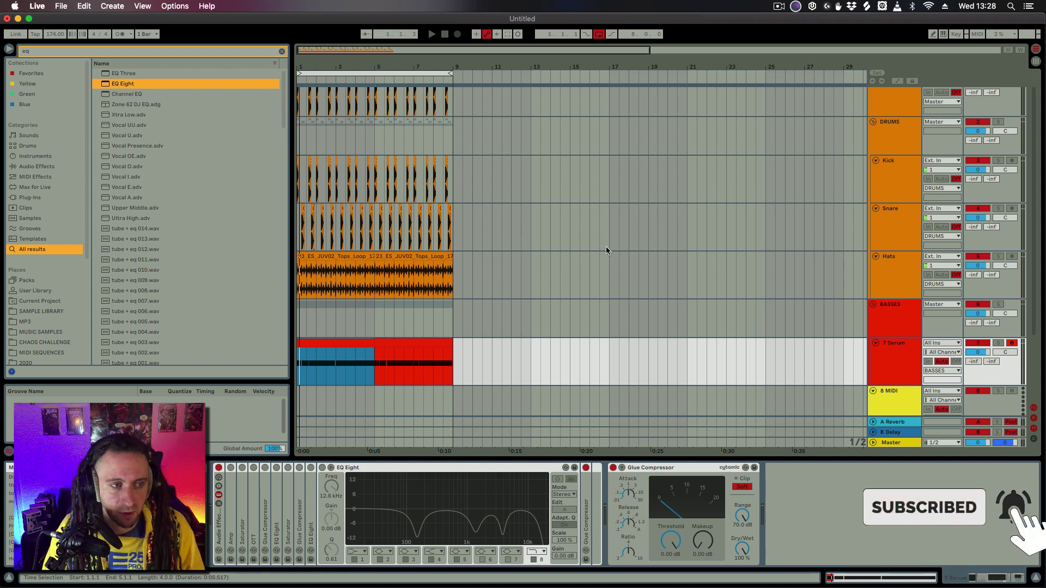
{"action": "key", "text": "space"}
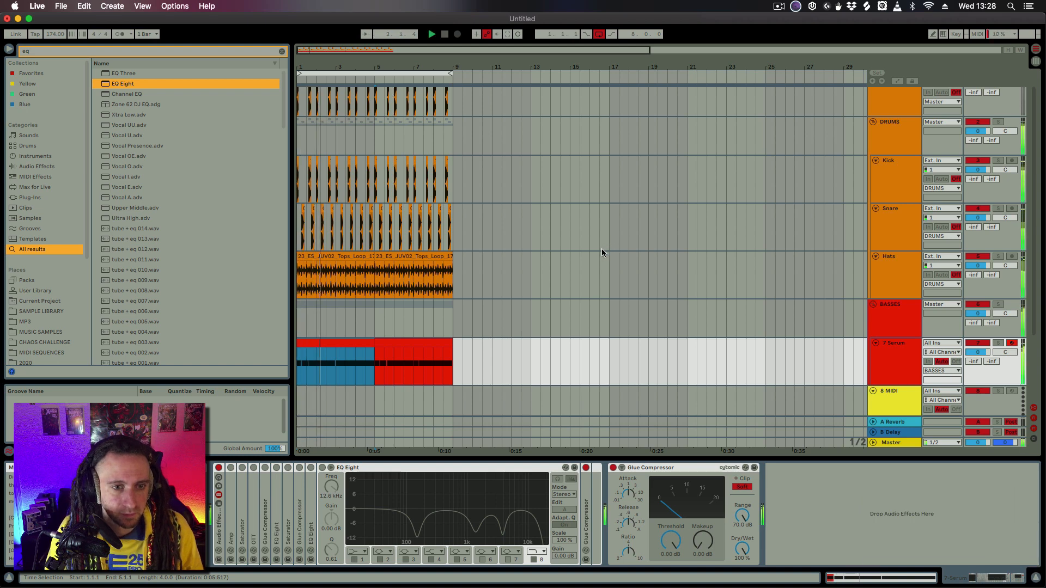
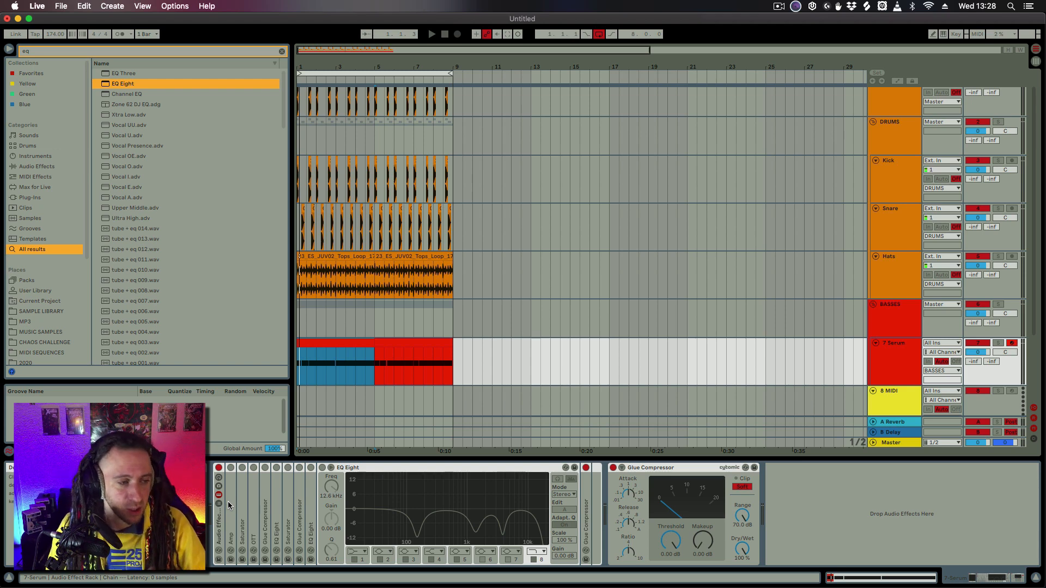
Unfold and enable the Amp in the 7 Serum effect rack and set its Dry/Wet to 18.3 %
{"action": "double_click", "coordinate": [229, 501]}
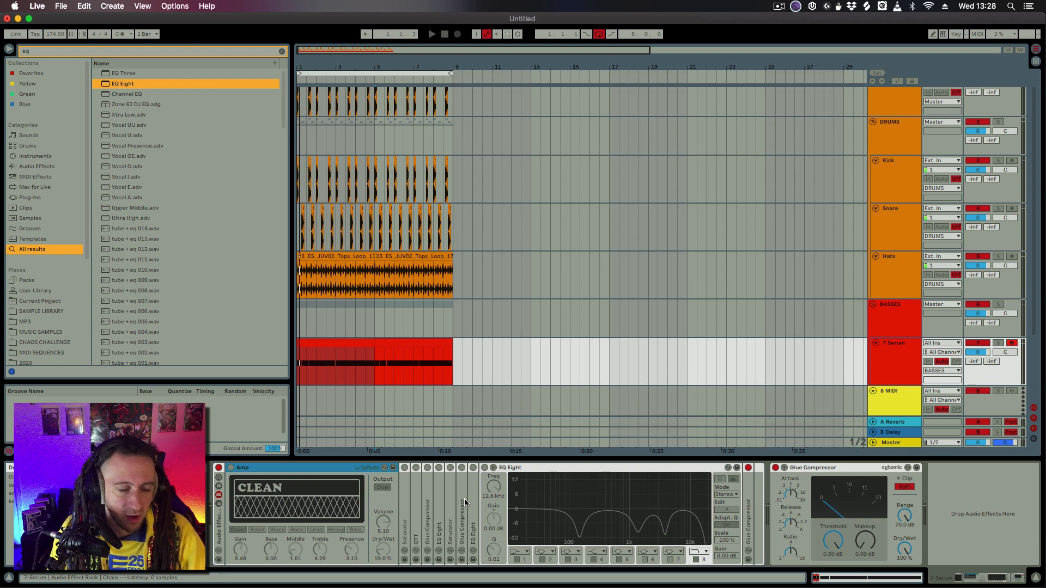
{"action": "left_click", "coordinate": [231, 468]}
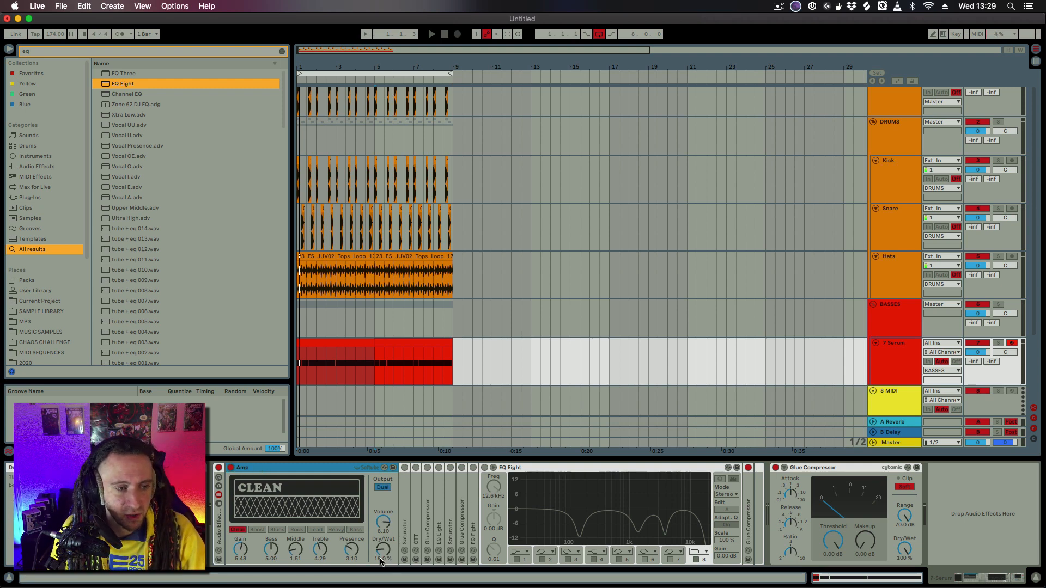
{"action": "left_click_drag", "start_coordinate": [380, 563], "coordinate": [382, 583]}
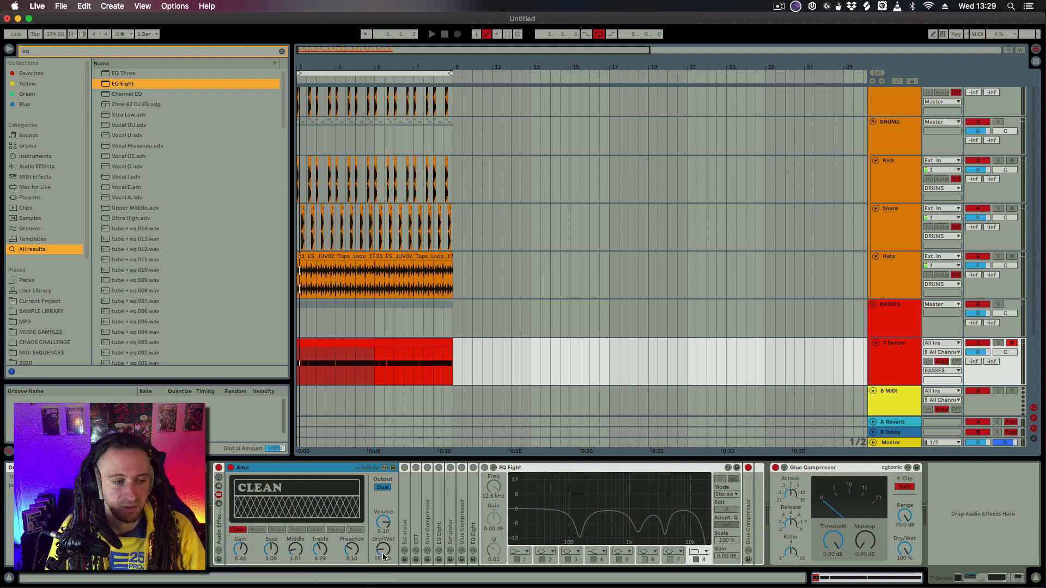
{"action": "left_click_drag", "start_coordinate": [383, 555], "coordinate": [384, 512]}
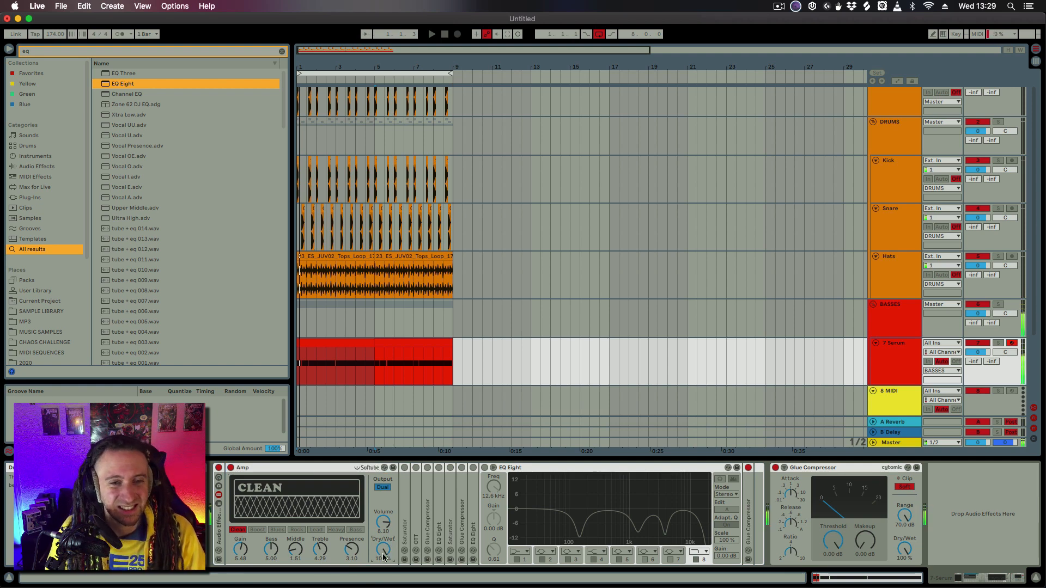
{"action": "left_click_drag", "start_coordinate": [384, 556], "coordinate": [384, 566]}
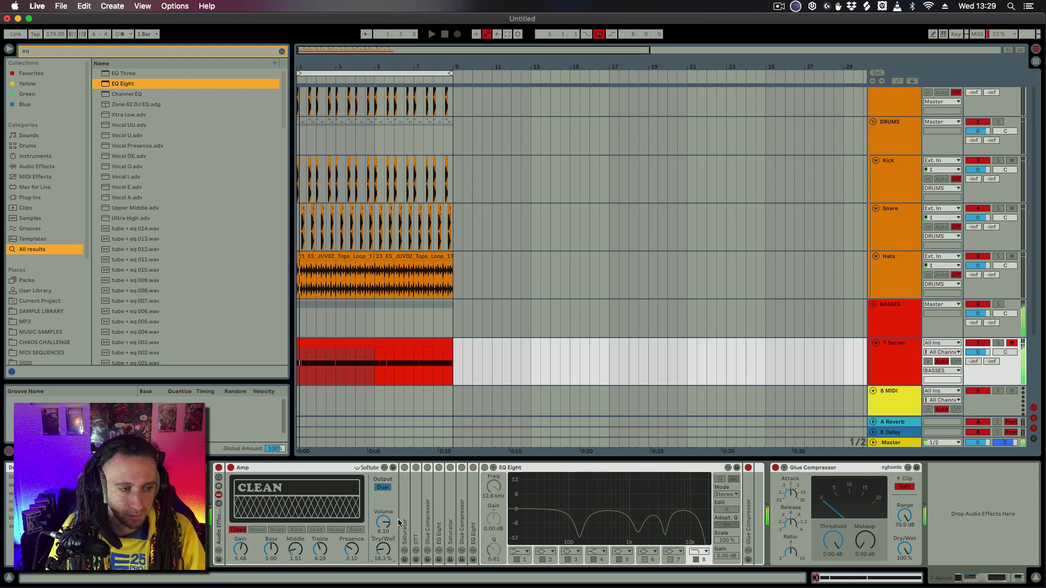
Unfold and enable the Saturator after the Amp, comparing the bass with it off and on and leaving it on
{"action": "double_click", "coordinate": [405, 486]}
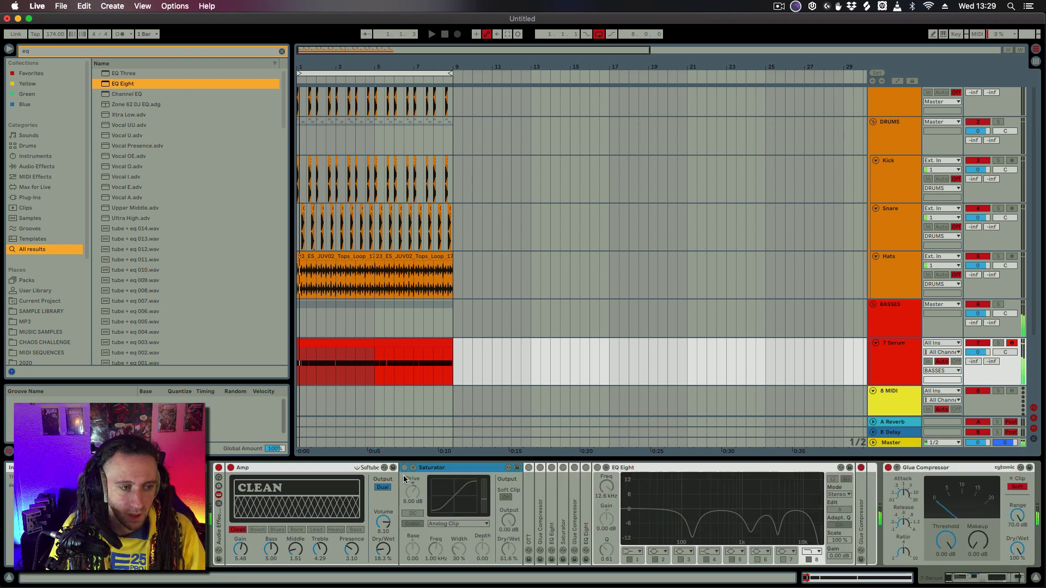
{"action": "left_click", "coordinate": [404, 468]}
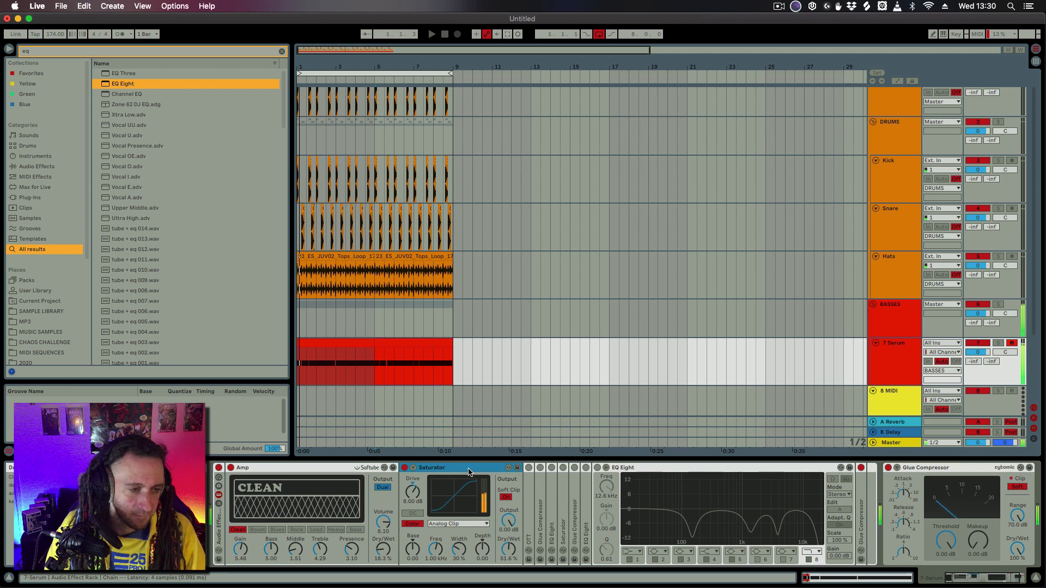
{"action": "left_click", "coordinate": [405, 468]}
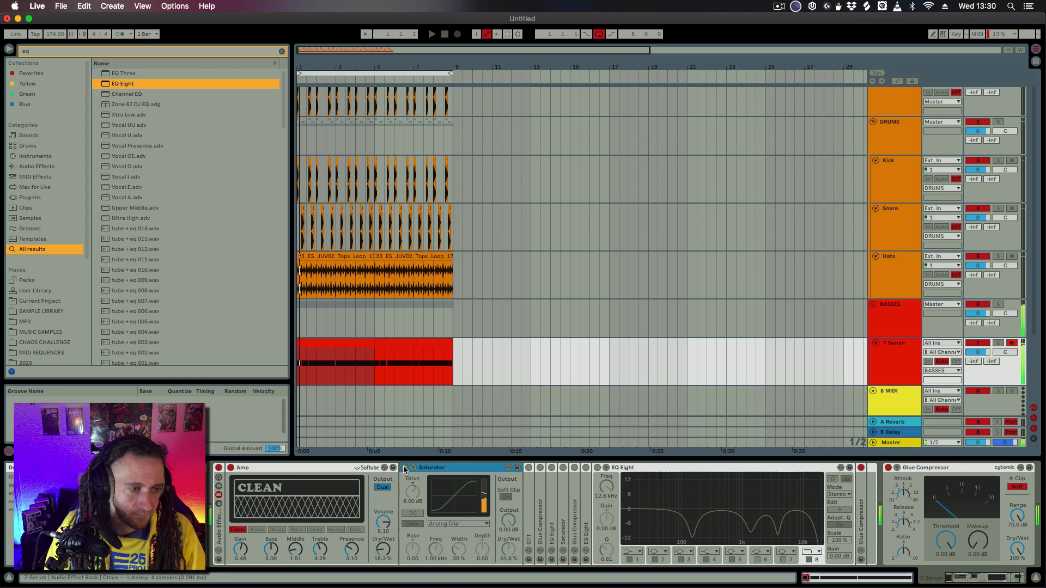
{"action": "left_click", "coordinate": [404, 468]}
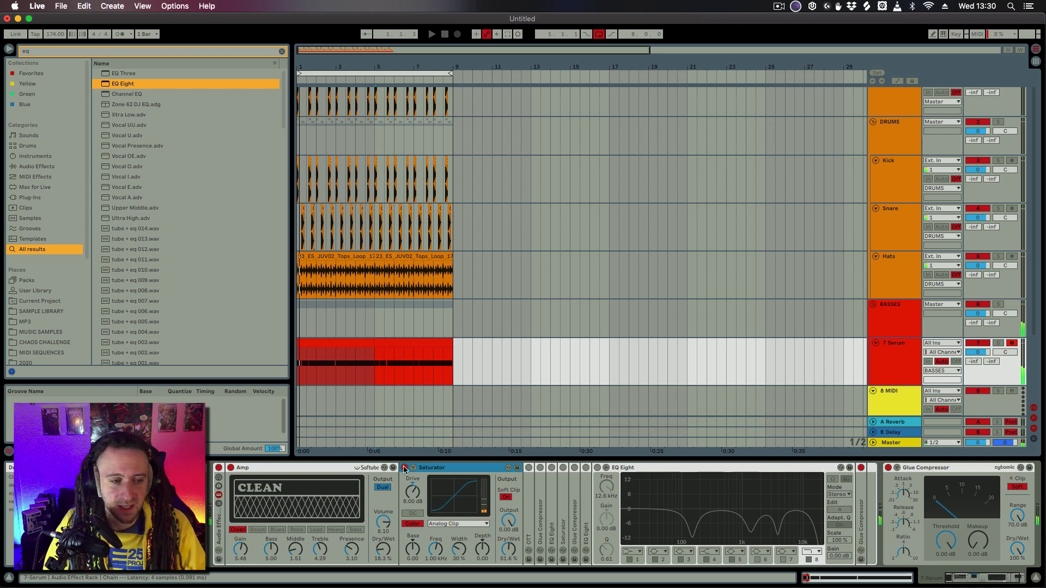
Unfold and enable OTT with its Time set to 251 %, and enable the Glue Compressor that follows it
{"action": "double_click", "coordinate": [527, 511]}
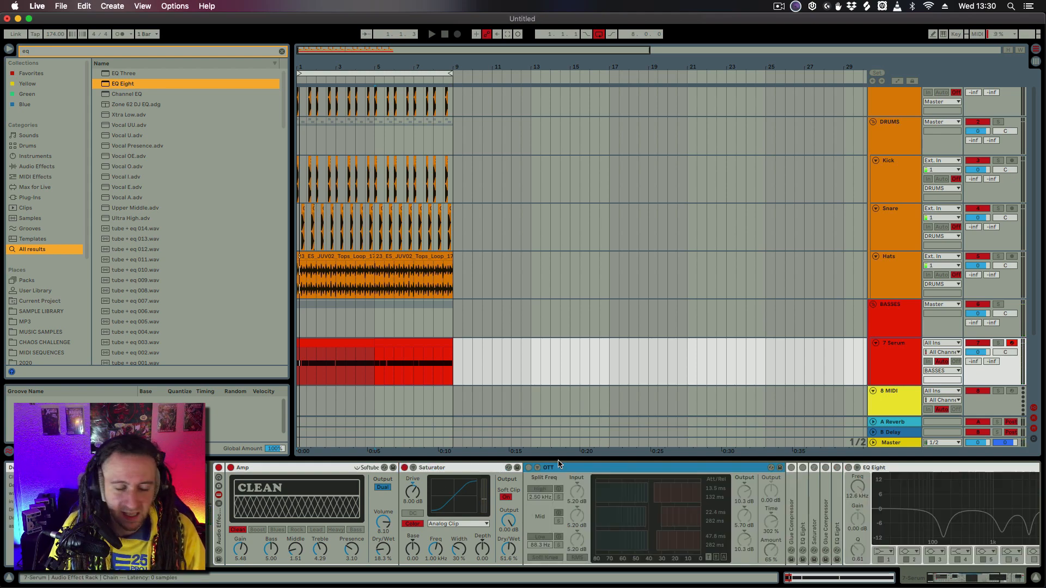
{"action": "left_click", "coordinate": [529, 467]}
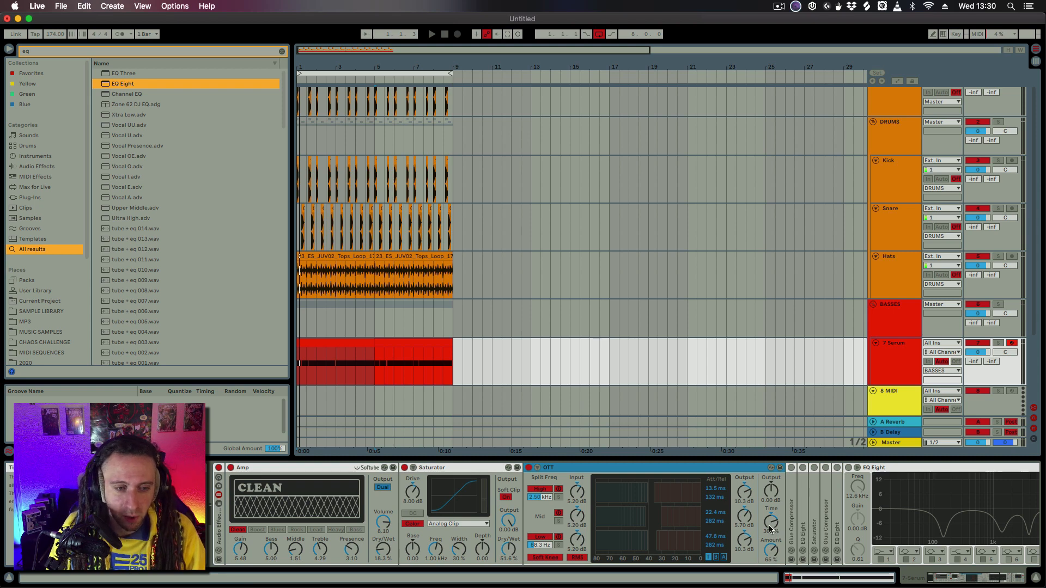
{"action": "mouse_move", "coordinate": [772, 529]}
{"action": "left_mouse_down"}
{"action": "mouse_move", "coordinate": [771, 550]}
{"action": "mouse_move", "coordinate": [771, 518]}
{"action": "mouse_move", "coordinate": [771, 544]}
{"action": "left_mouse_up"}
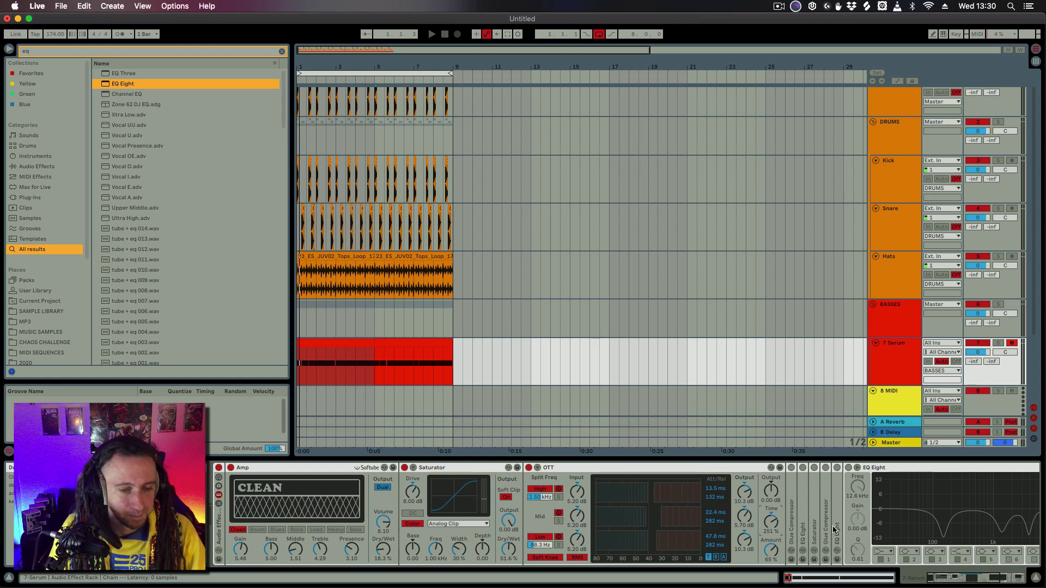
{"action": "left_click", "coordinate": [791, 468]}
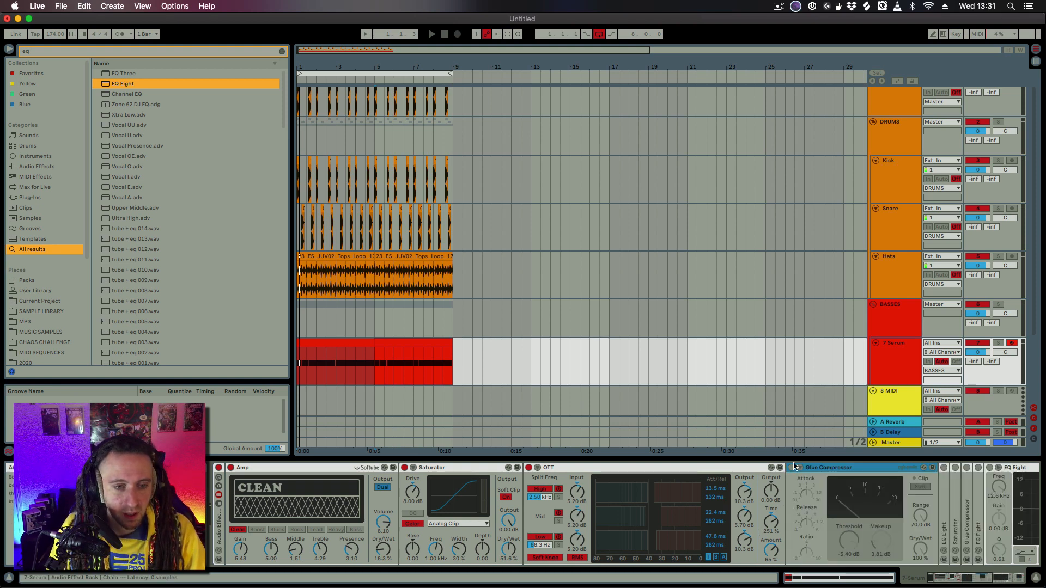
{"action": "left_click", "coordinate": [948, 581]}
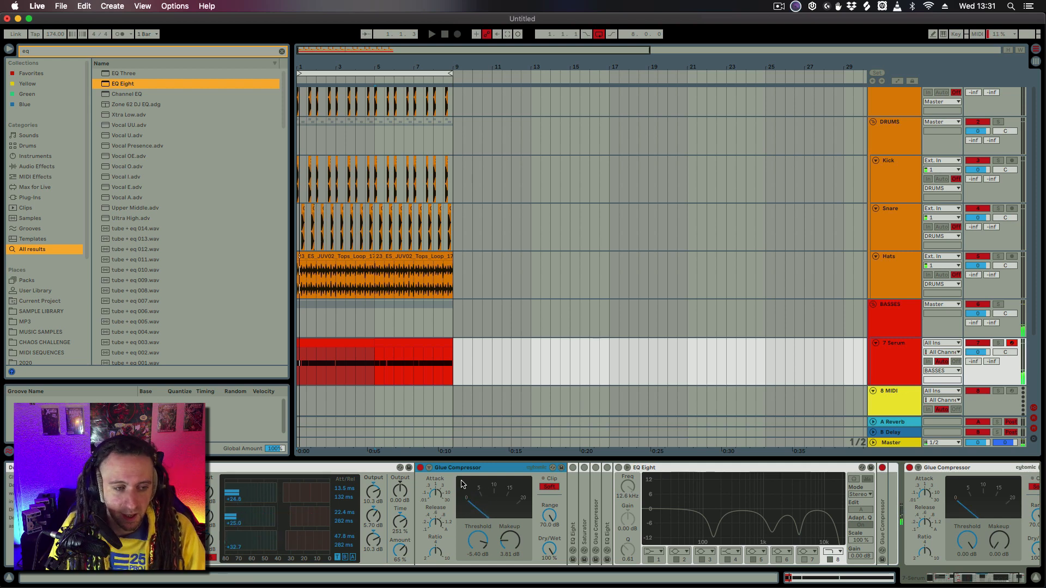
Enable the EQ Eight after the Glue Compressor and move its band 6 to 117 Hz and -12.8 dB in the expanded display
{"action": "double_click", "coordinate": [573, 491]}
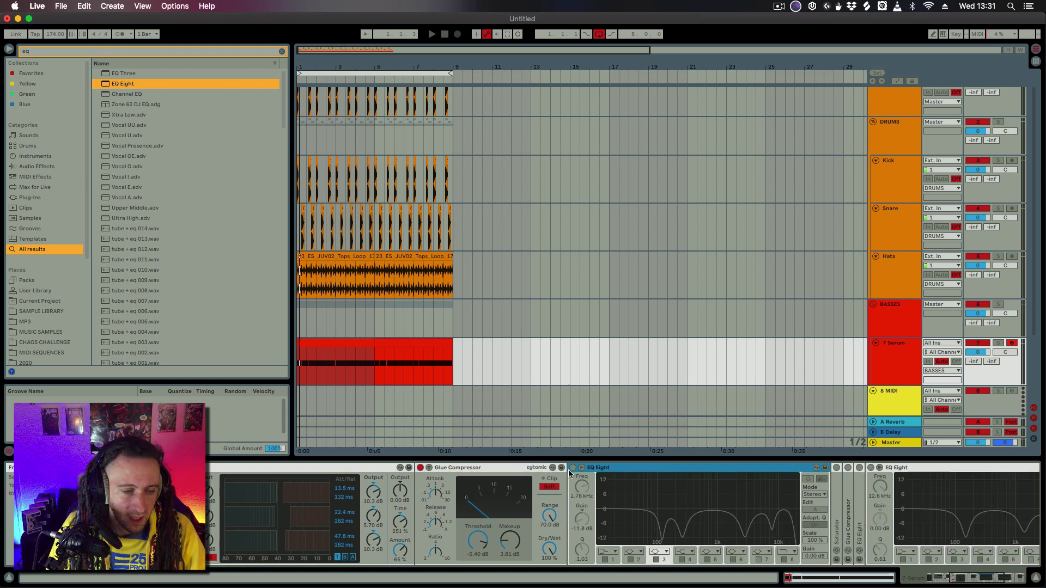
{"action": "left_click", "coordinate": [572, 468]}
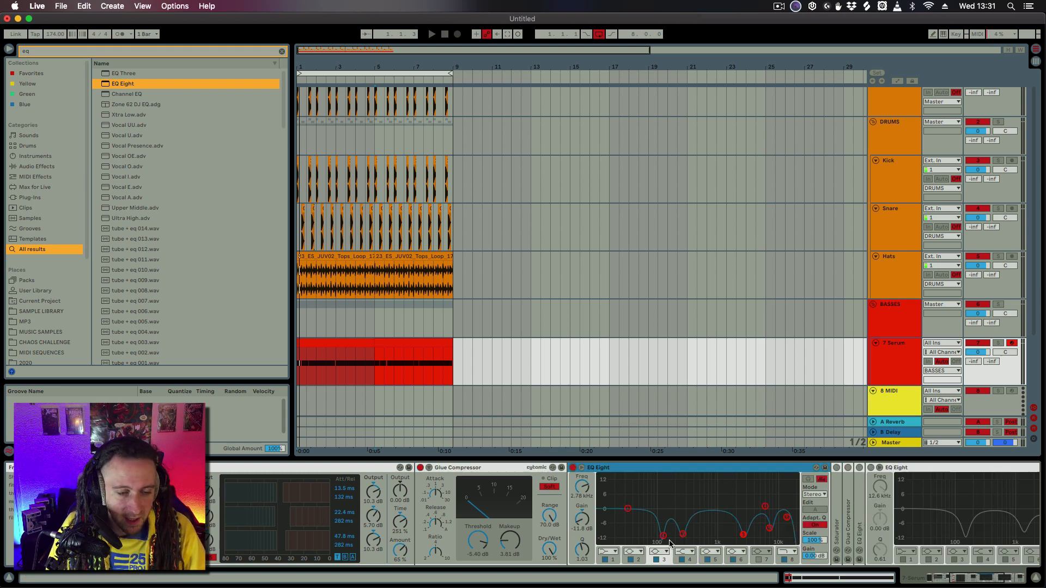
{"action": "double_click", "coordinate": [680, 493]}
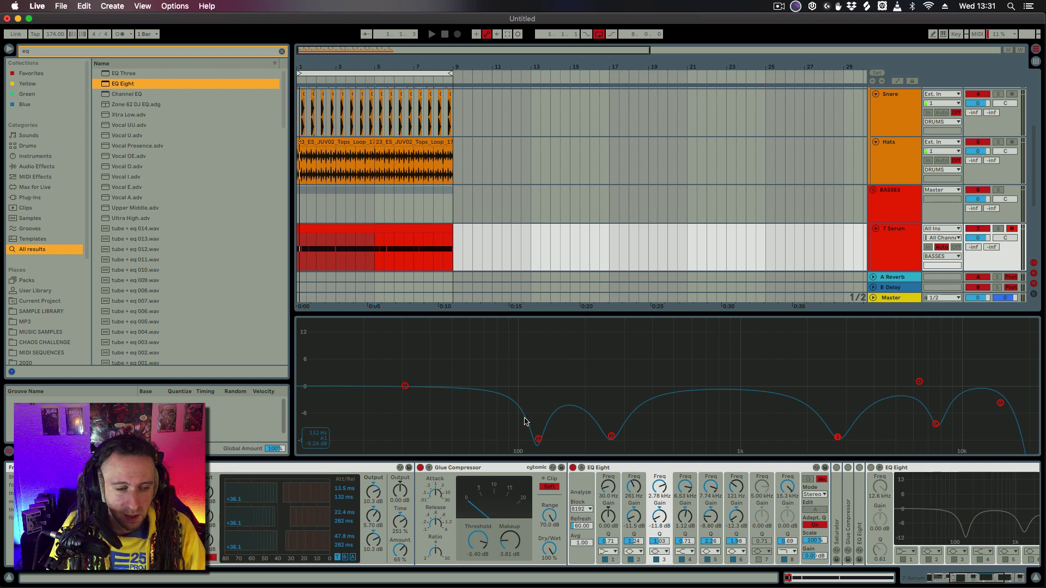
{"action": "left_click_drag", "start_coordinate": [557, 453], "coordinate": [534, 441]}
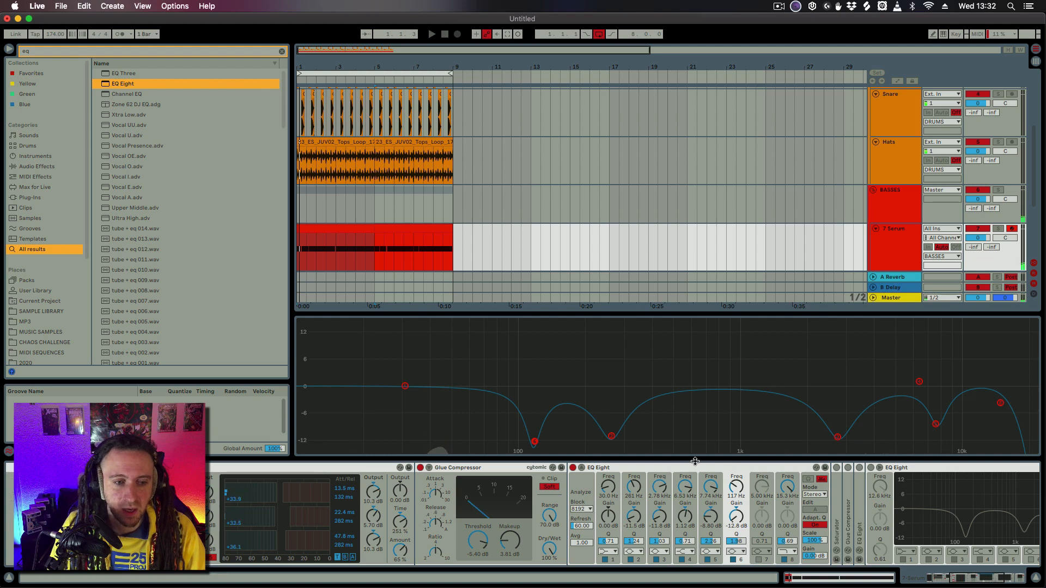
Unfold and enable the second Saturator in the rack, with its curve type set to Analog Clip
{"action": "double_click", "coordinate": [837, 513]}
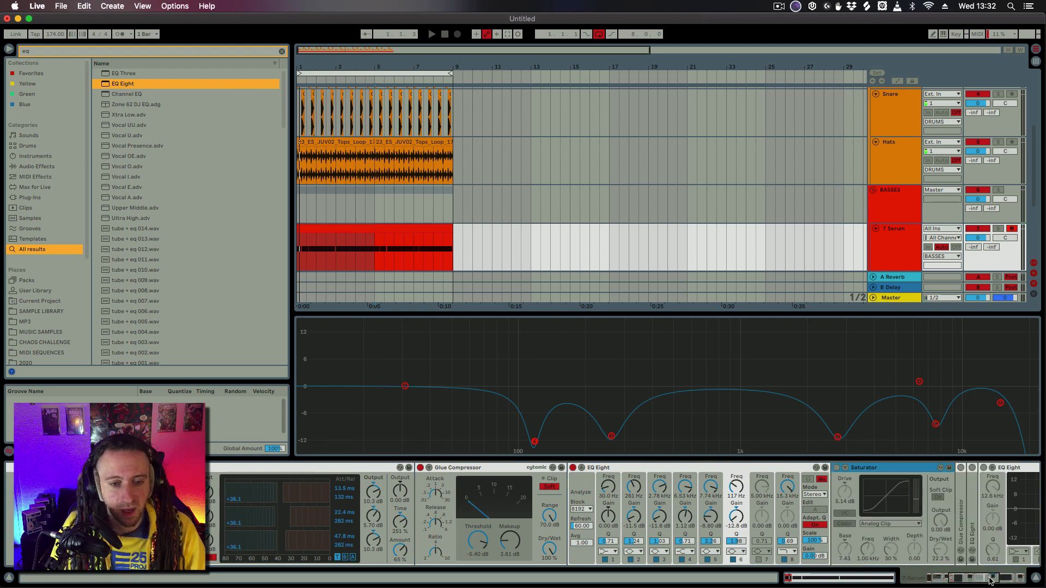
{"action": "mouse_move", "coordinate": [982, 578]}
{"action": "left_mouse_down"}
{"action": "mouse_move", "coordinate": [1008, 575]}
{"action": "mouse_move", "coordinate": [980, 582]}
{"action": "left_mouse_up"}
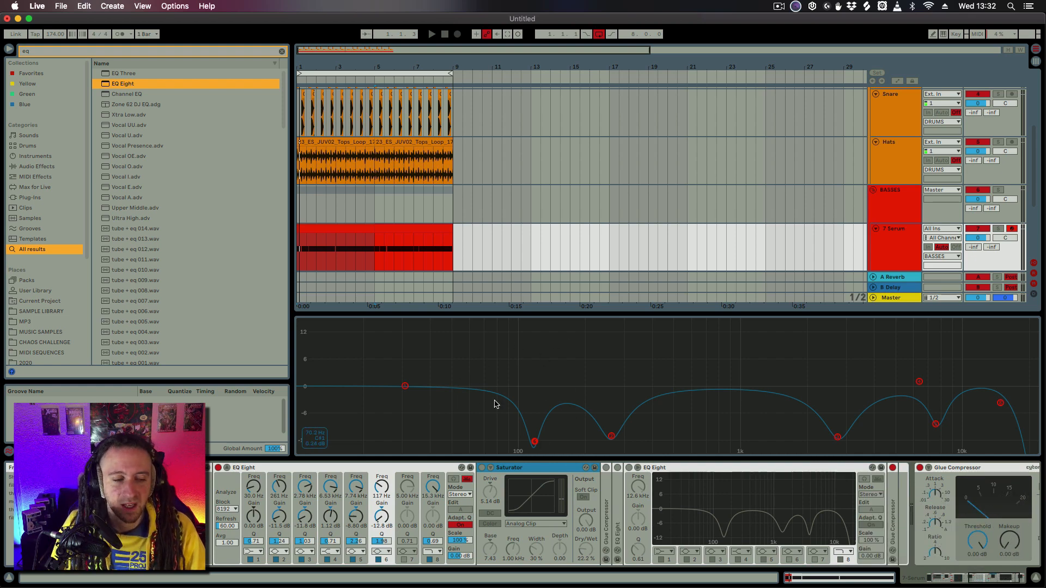
{"action": "left_click", "coordinate": [482, 468]}
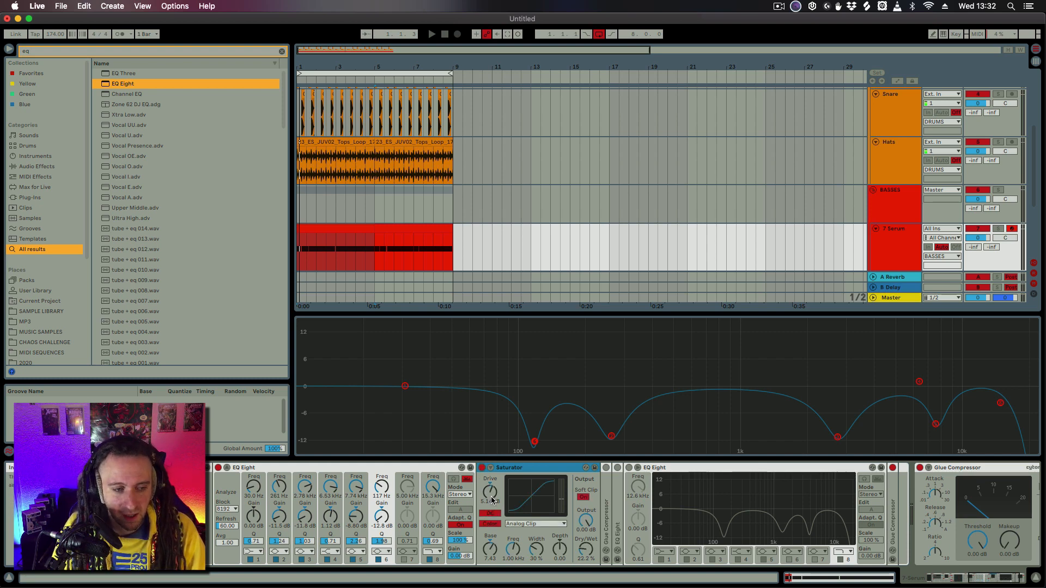
{"action": "left_click", "coordinate": [523, 524]}
{"action": "left_click", "coordinate": [527, 533]}
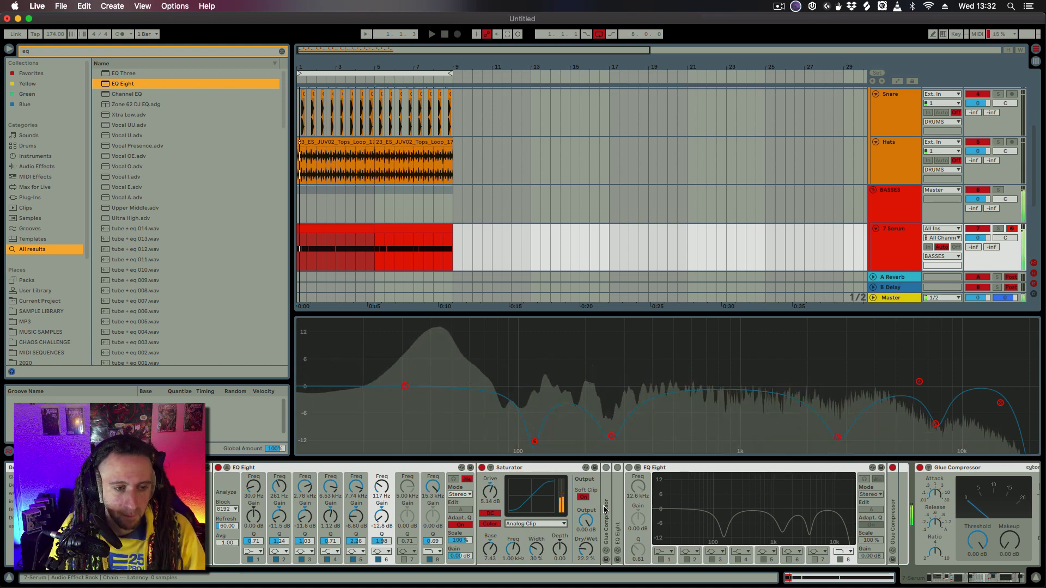
Unfold and enable the second Glue Compressor and the M/S-mode EQ Eight that follows it
{"action": "double_click", "coordinate": [606, 473]}
{"action": "left_click", "coordinate": [606, 468]}
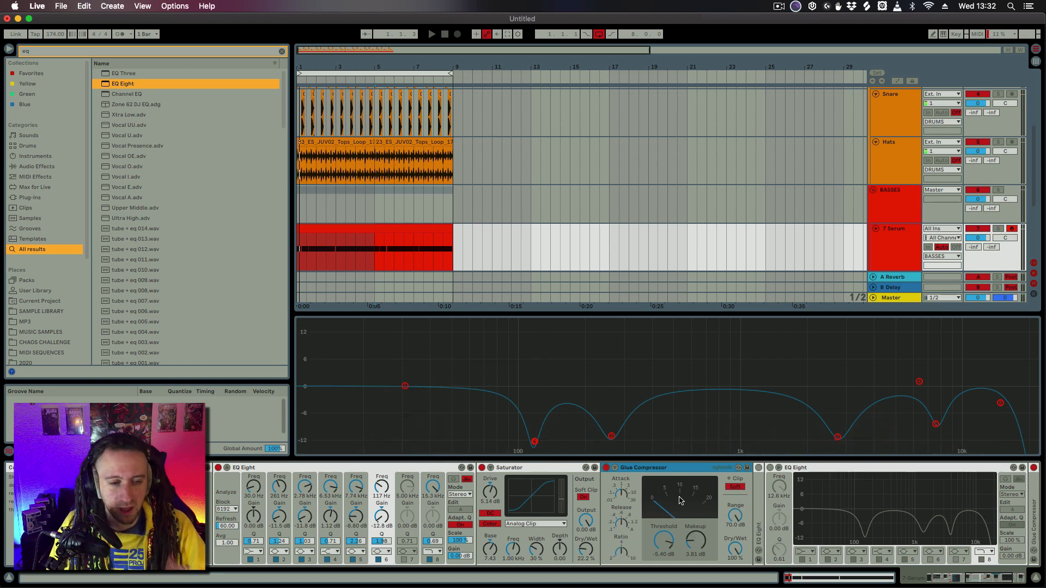
{"action": "double_click", "coordinate": [759, 504]}
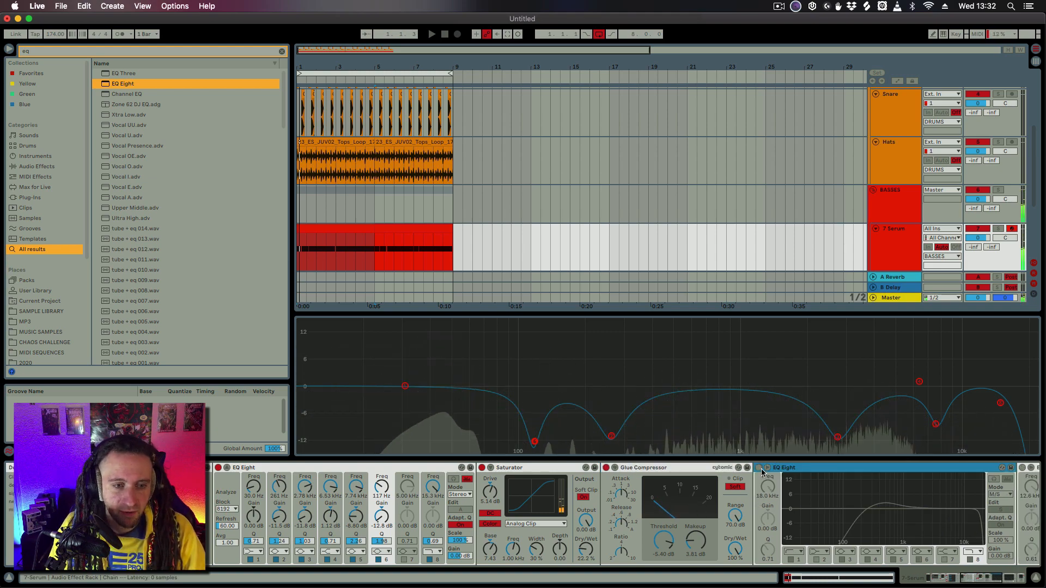
{"action": "left_click", "coordinate": [759, 468]}
{"action": "left_click", "coordinate": [1006, 578]}
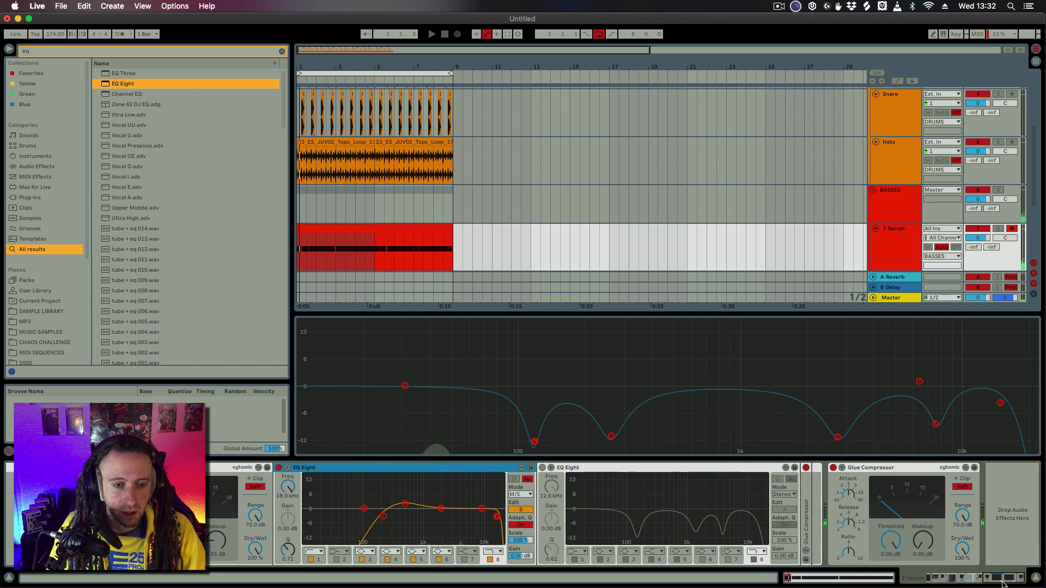
{"action": "scroll", "coordinate": [632, 492], "scroll_direction": "left", "scroll_amount": 5}
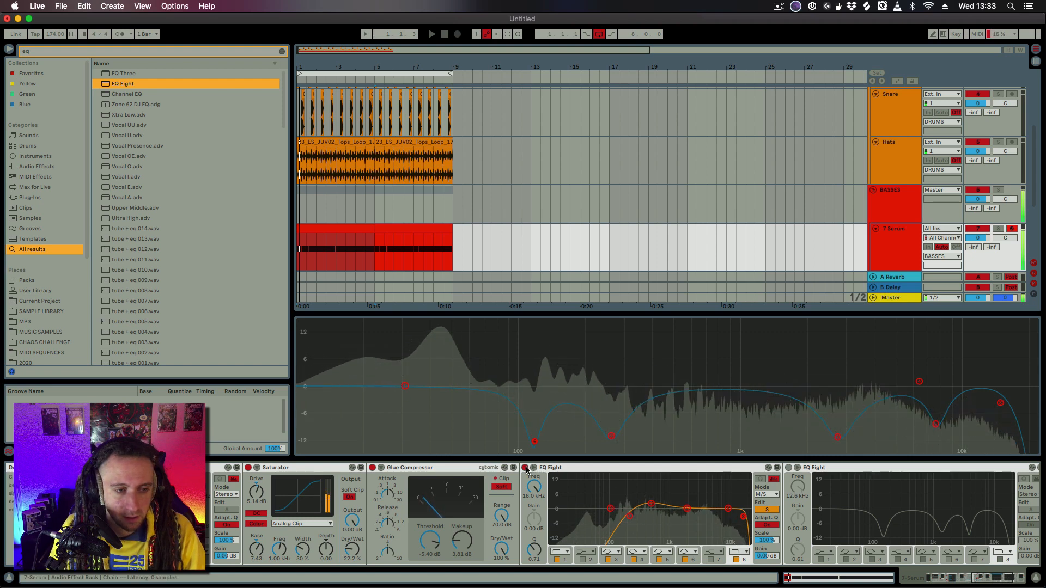
Enable the rack's last EQ Eight and turn on its band 6, placed at 11.2 kHz and -8.67 dB
{"action": "left_click", "coordinate": [788, 468]}
{"action": "left_click", "coordinate": [925, 484]}
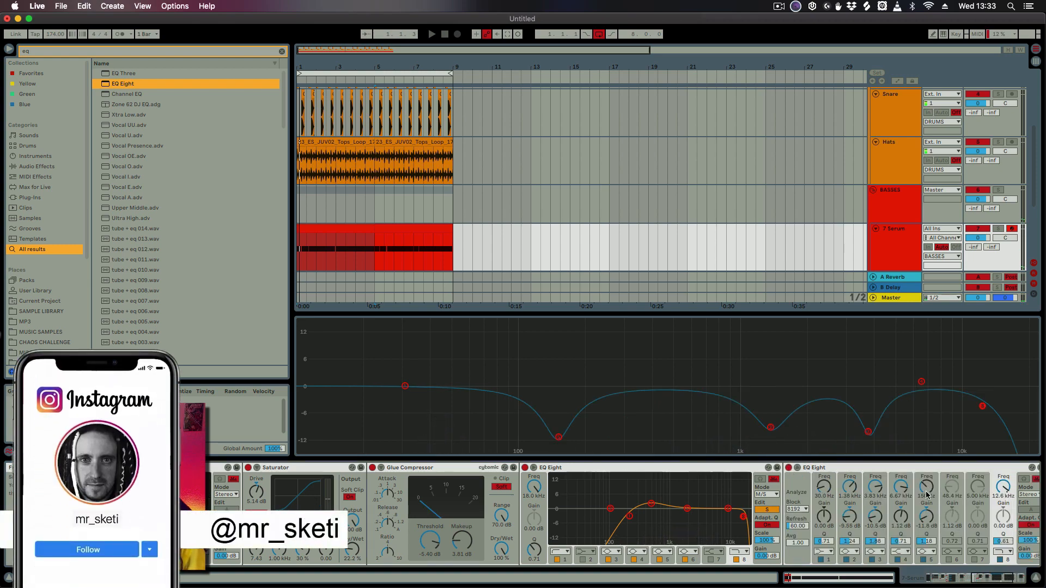
{"action": "left_click", "coordinate": [1014, 581]}
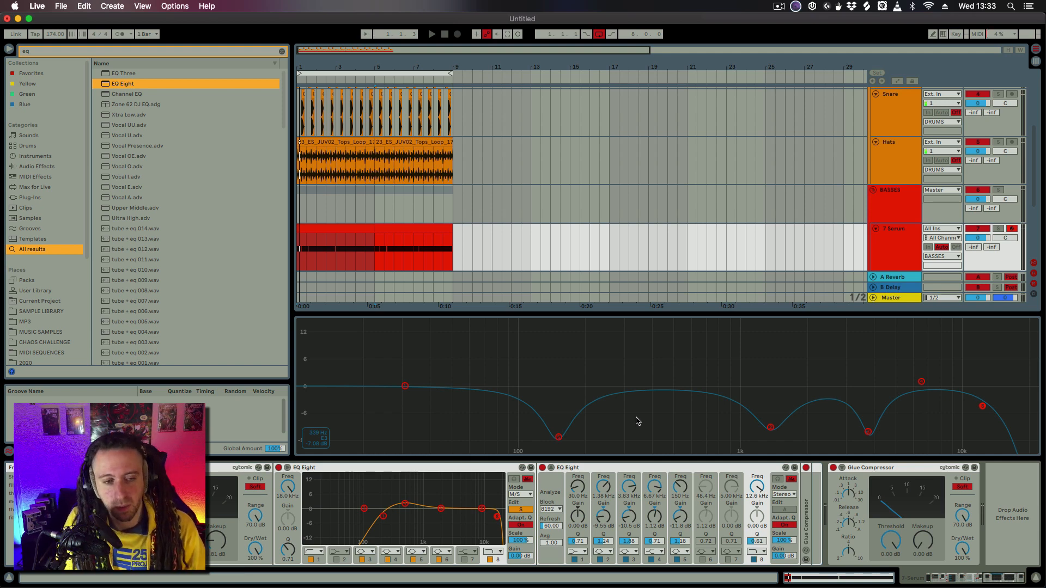
{"action": "key", "text": "space"}
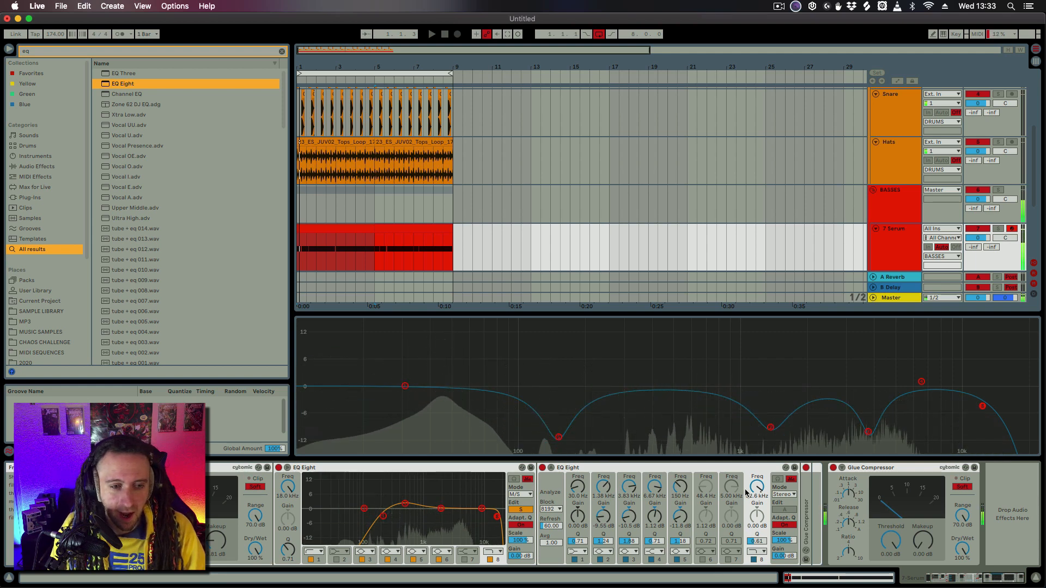
{"action": "left_click", "coordinate": [703, 560]}
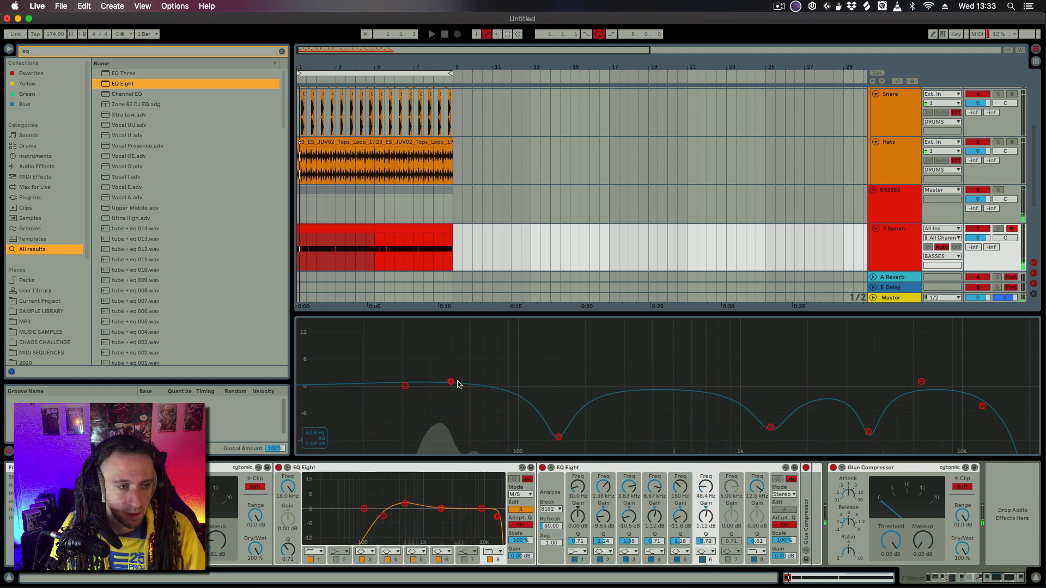
{"action": "left_click_drag", "start_coordinate": [451, 382], "coordinate": [970, 423]}
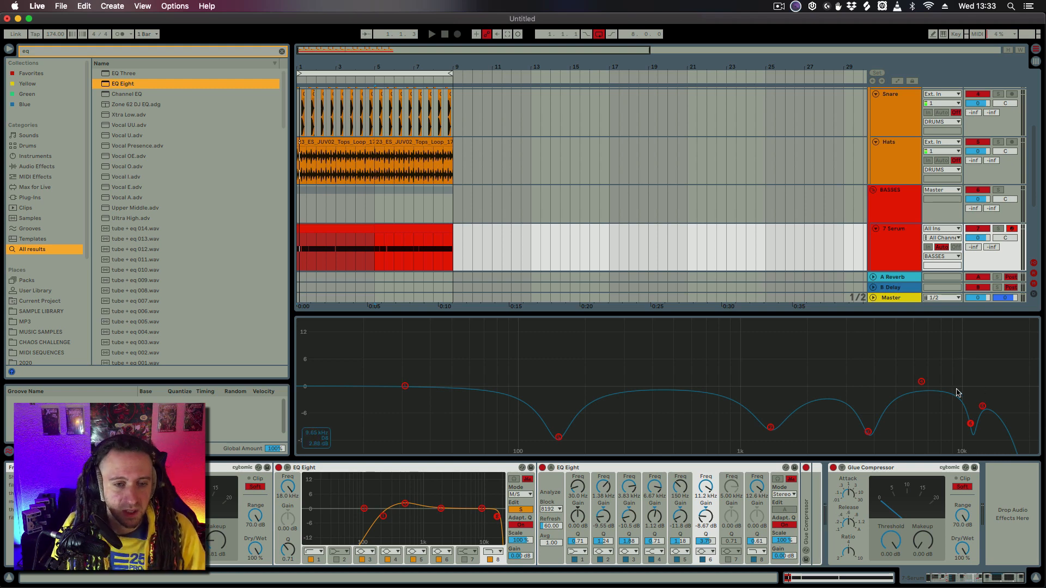
Unfold the last Glue Compressor in the rack, examine its settings, and return to the start of the device chain
{"action": "double_click", "coordinate": [806, 509]}
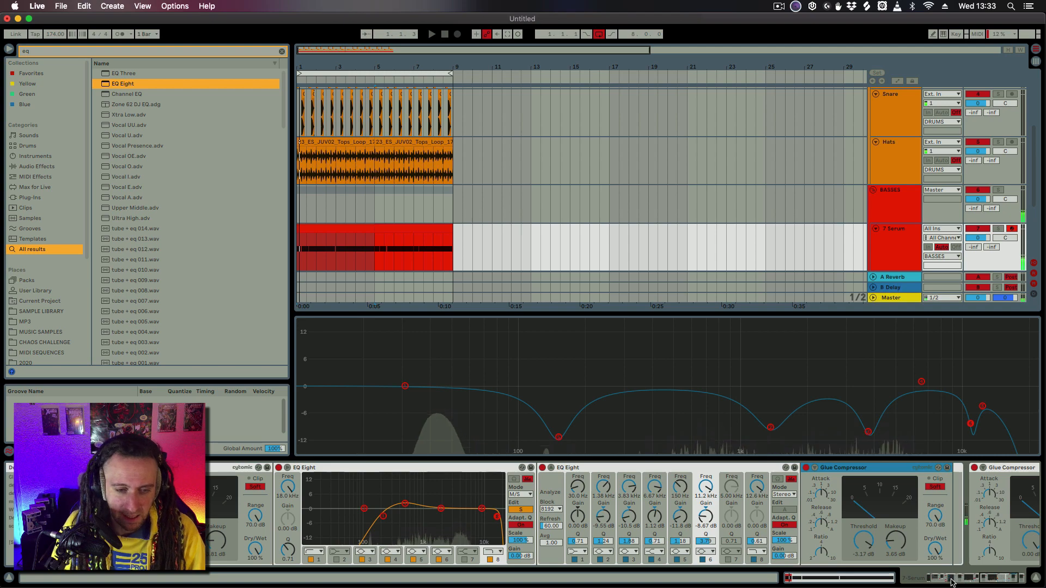
{"action": "left_click", "coordinate": [985, 582]}
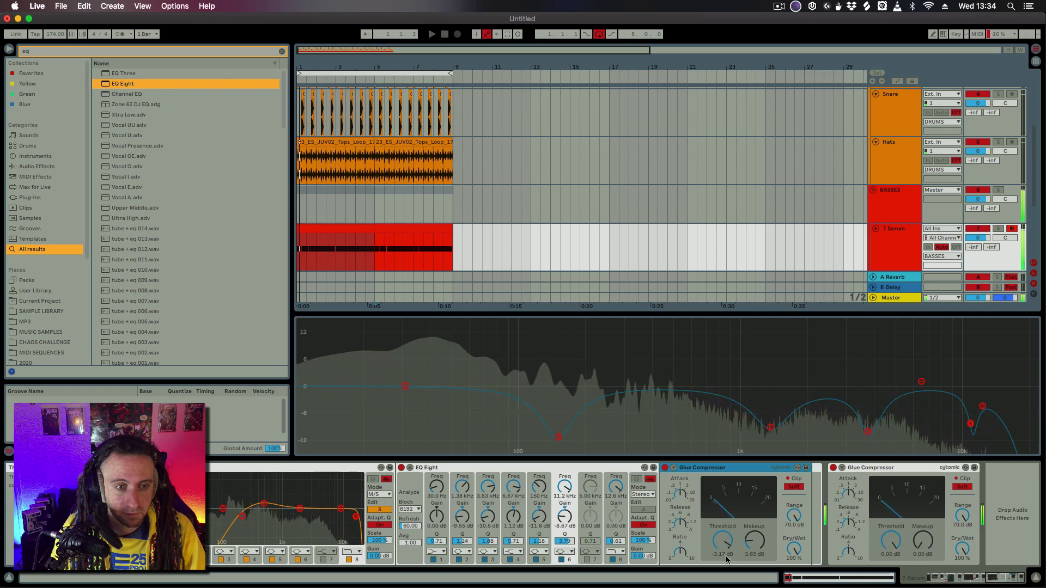
{"action": "left_click", "coordinate": [958, 581]}
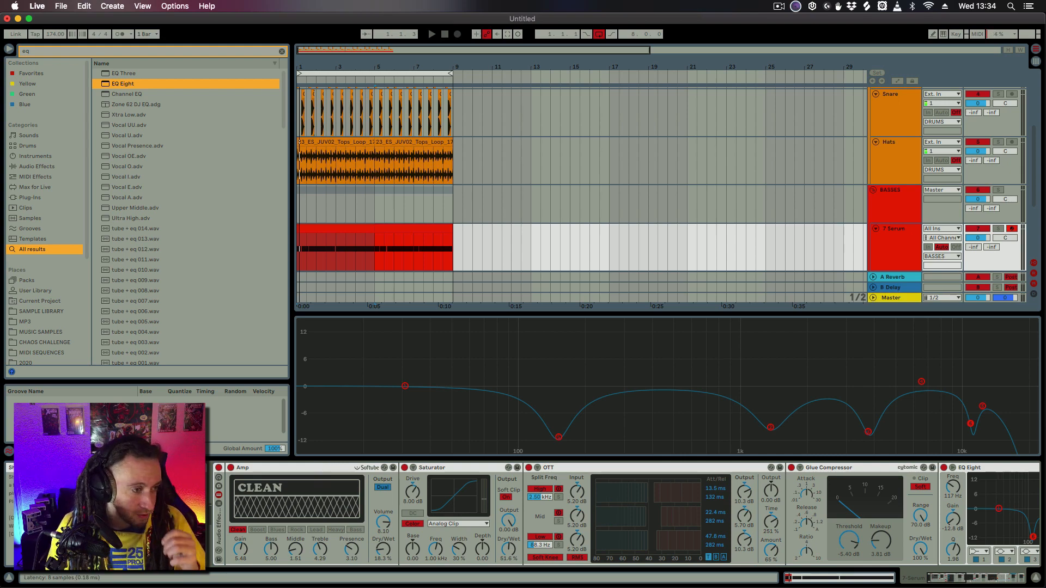
Show the Serum window and play the arrangement with the full effect chain active
{"action": "key", "text": "alt+super+p"}
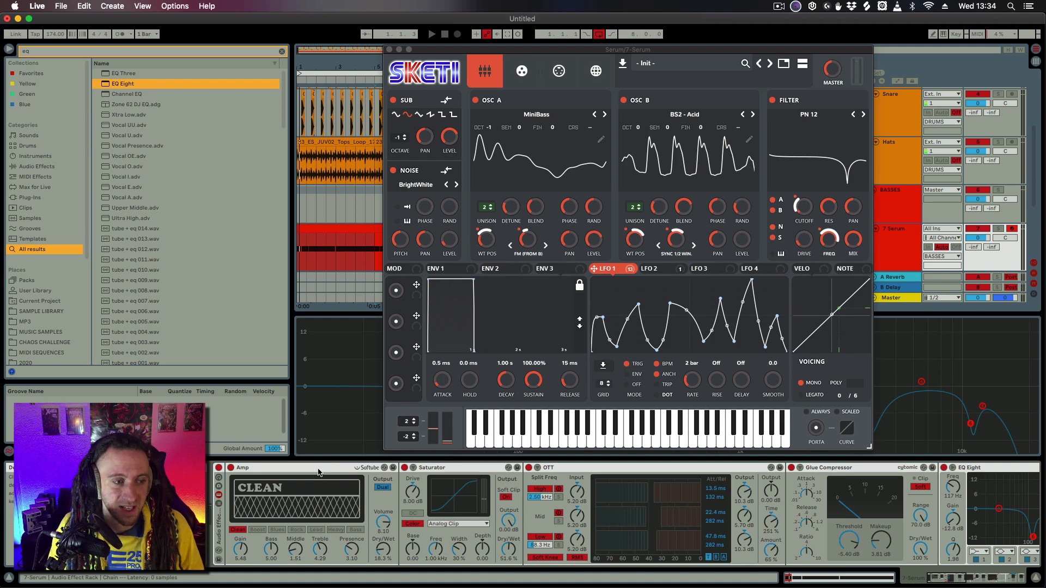
{"action": "key", "text": "space"}
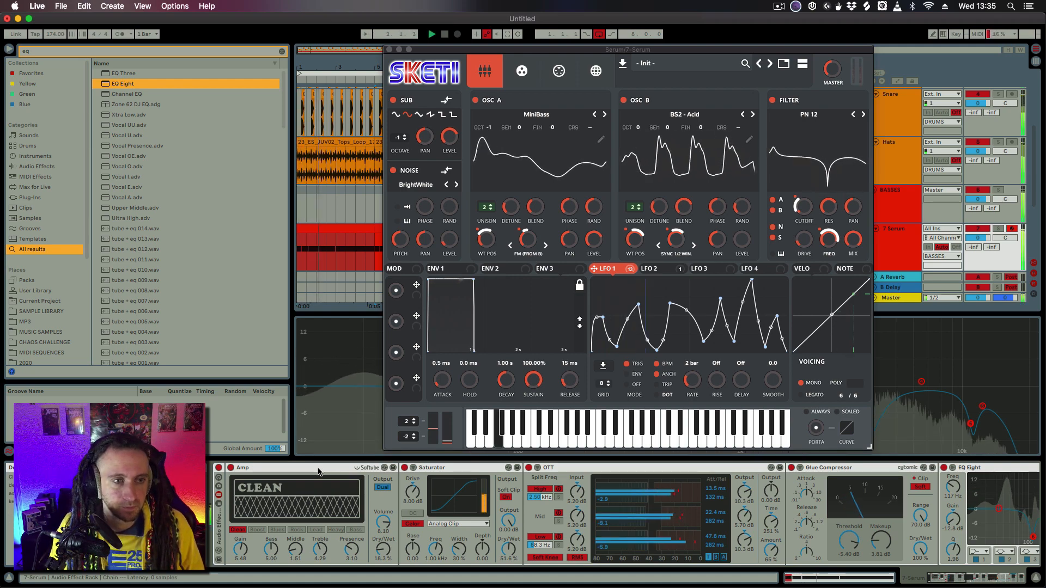